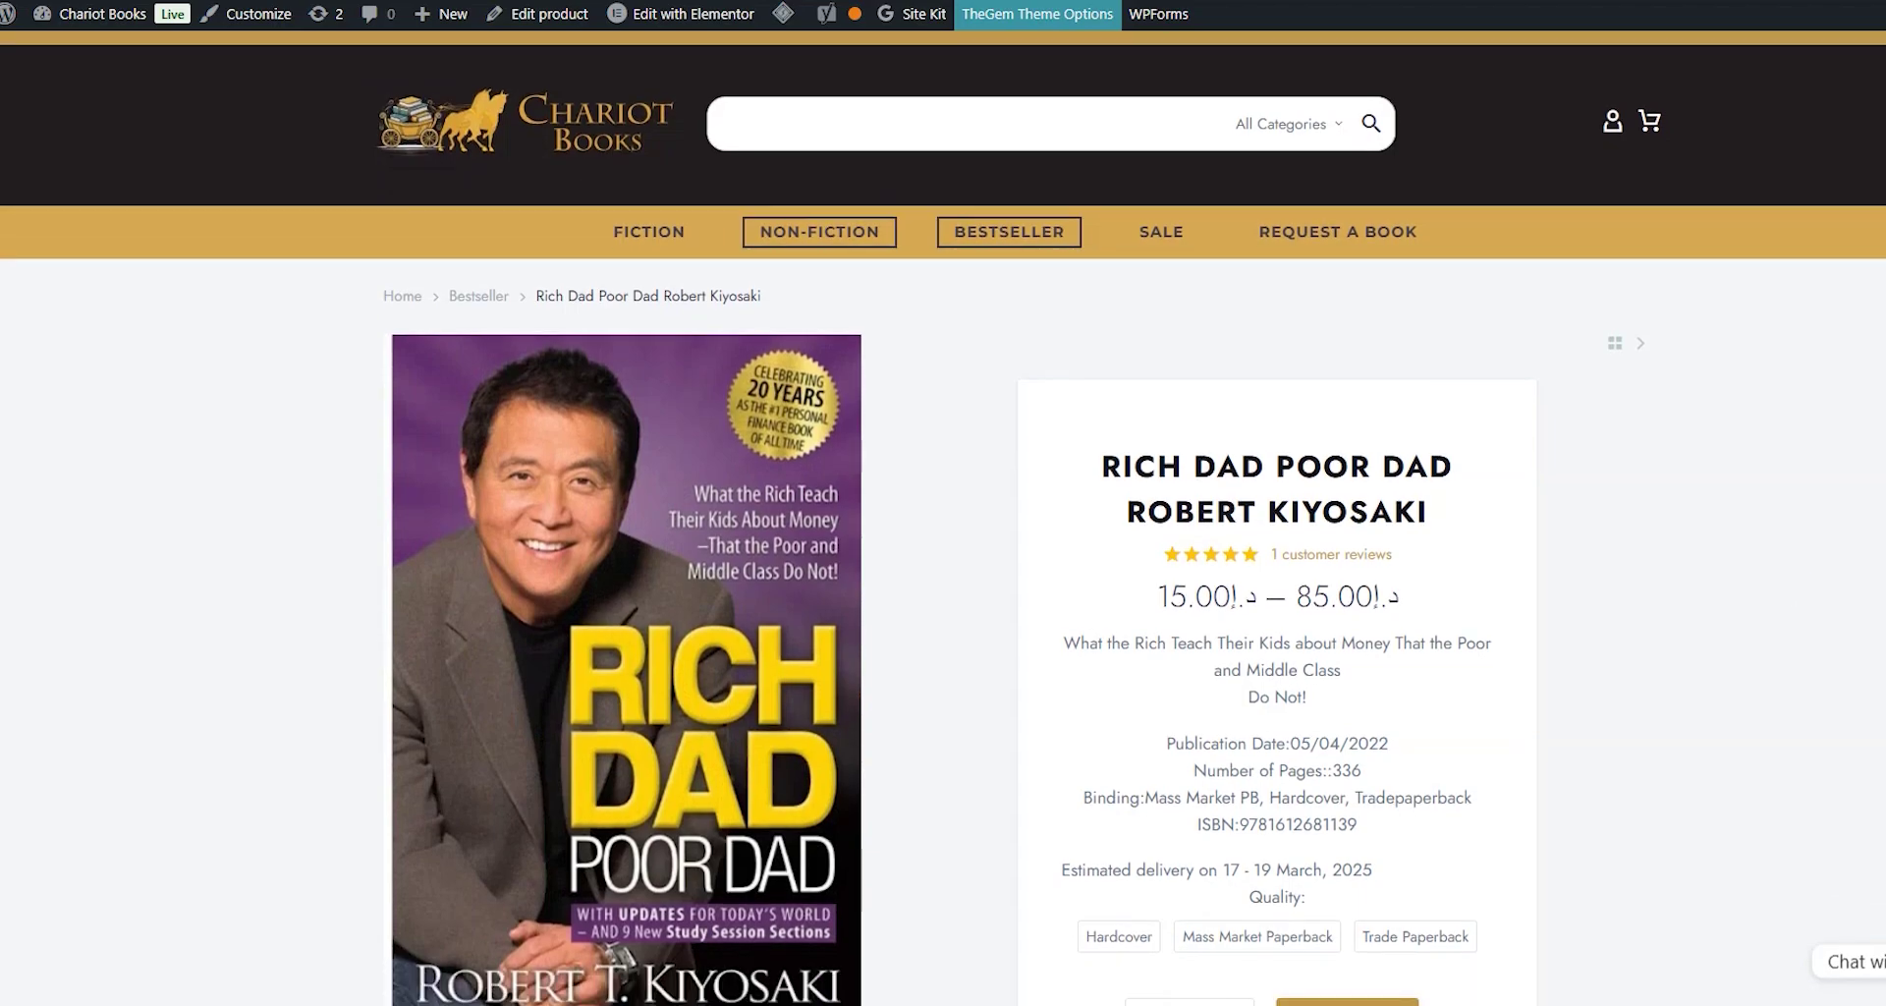
- View Rich Dad Poor Dad's Hardcover, Mass Market and Trade Paperback prices, ending on Hardcover
scroll(943, 550, down, 3)
scroll(943, 550, down, 3)
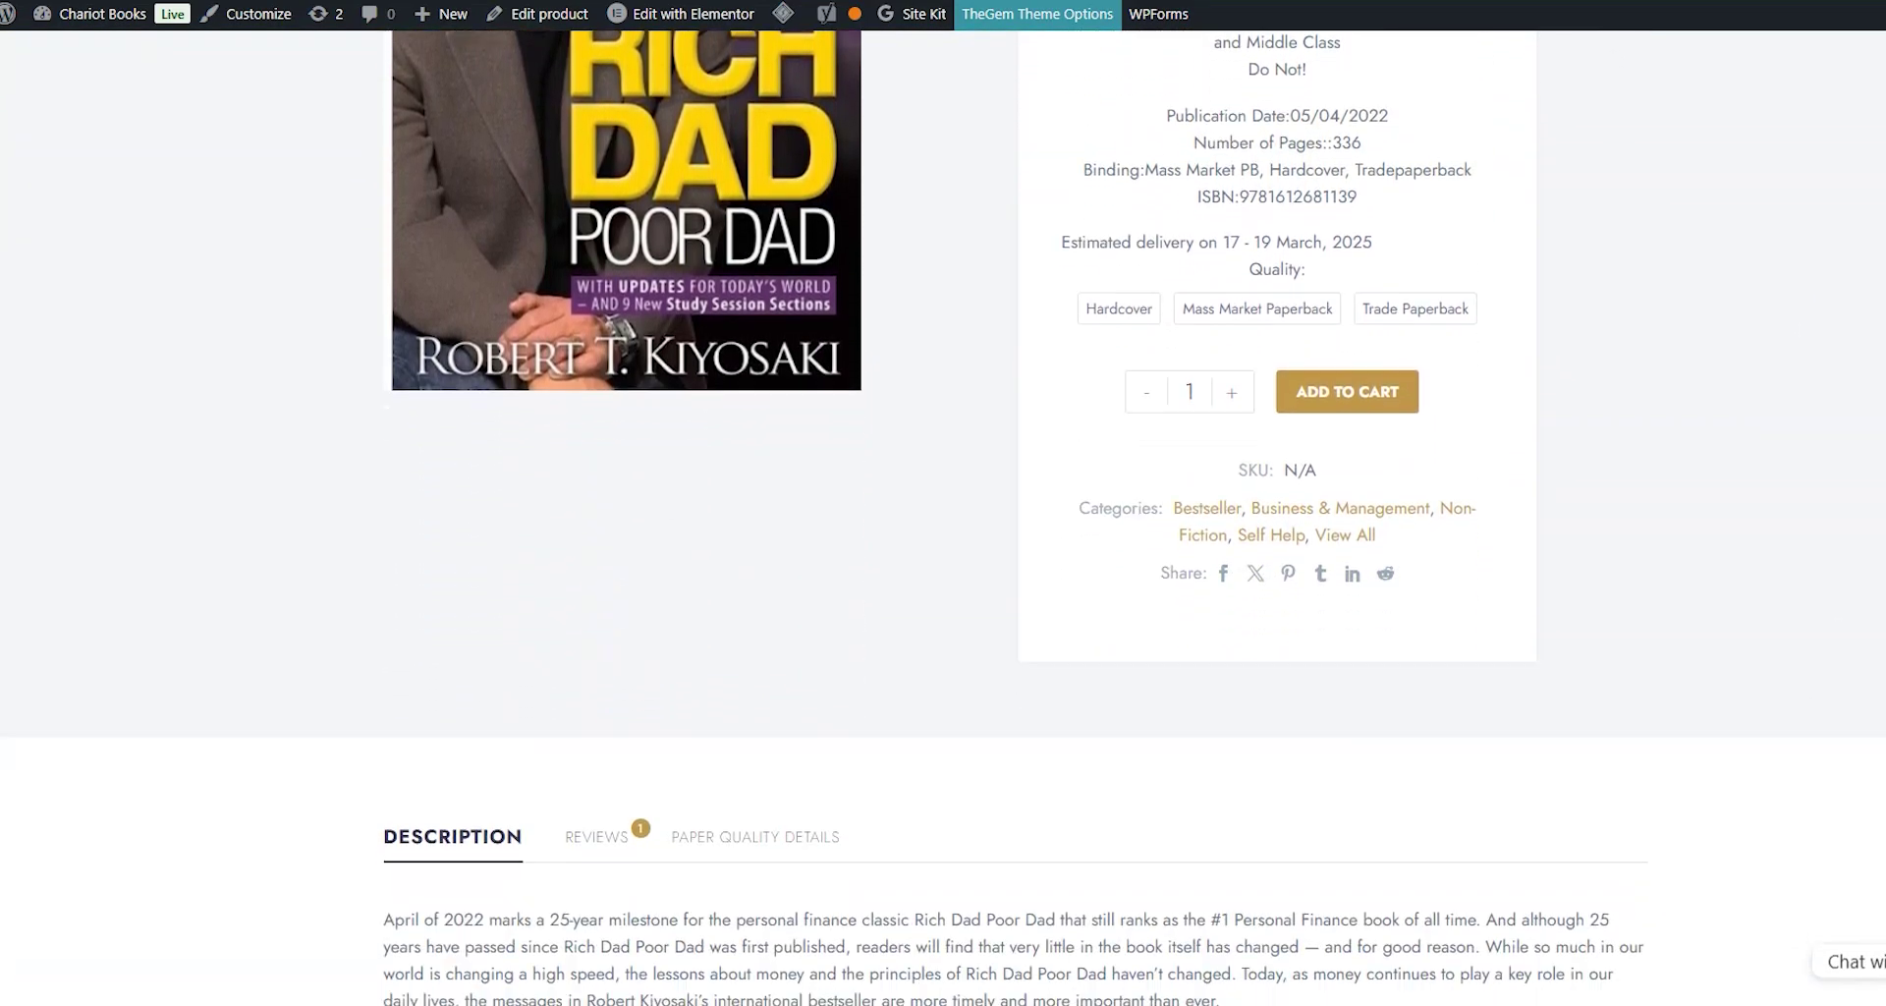
scroll(943, 550, down, 2)
scroll(942, 550, up, 4)
scroll(943, 550, up, 1)
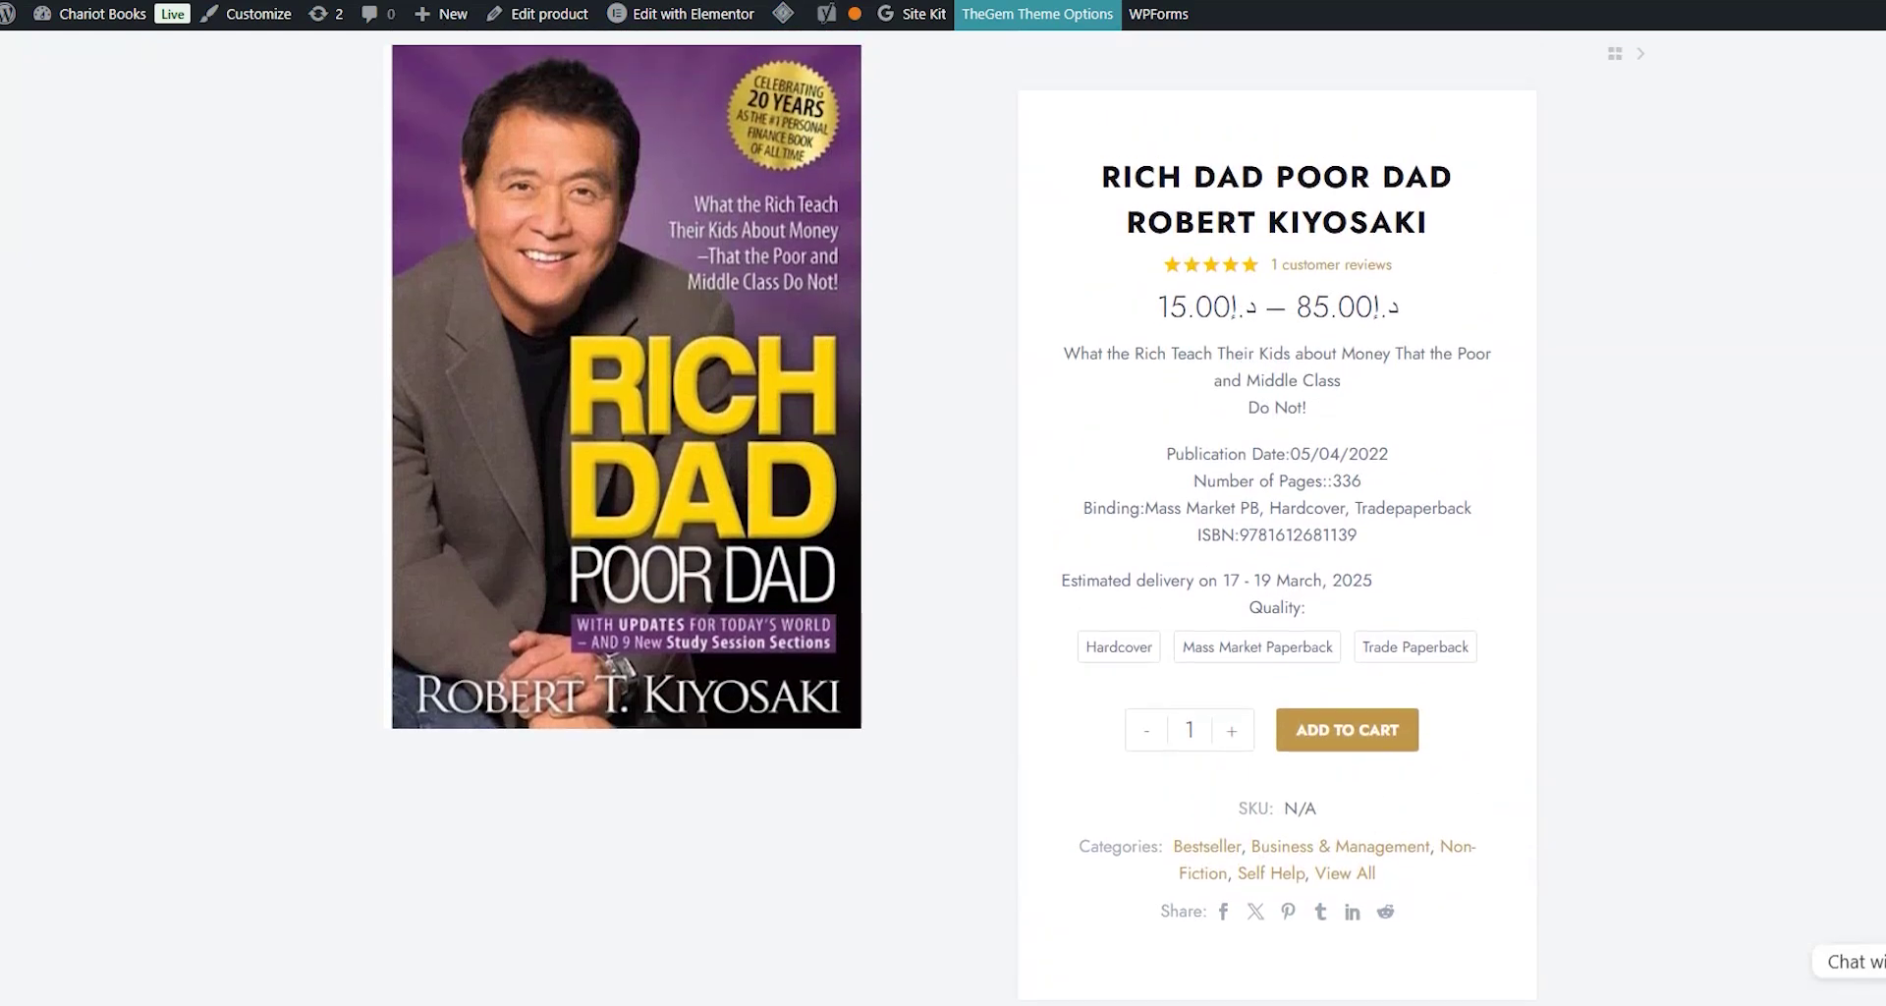
click(1120, 654)
click(1255, 656)
click(1400, 656)
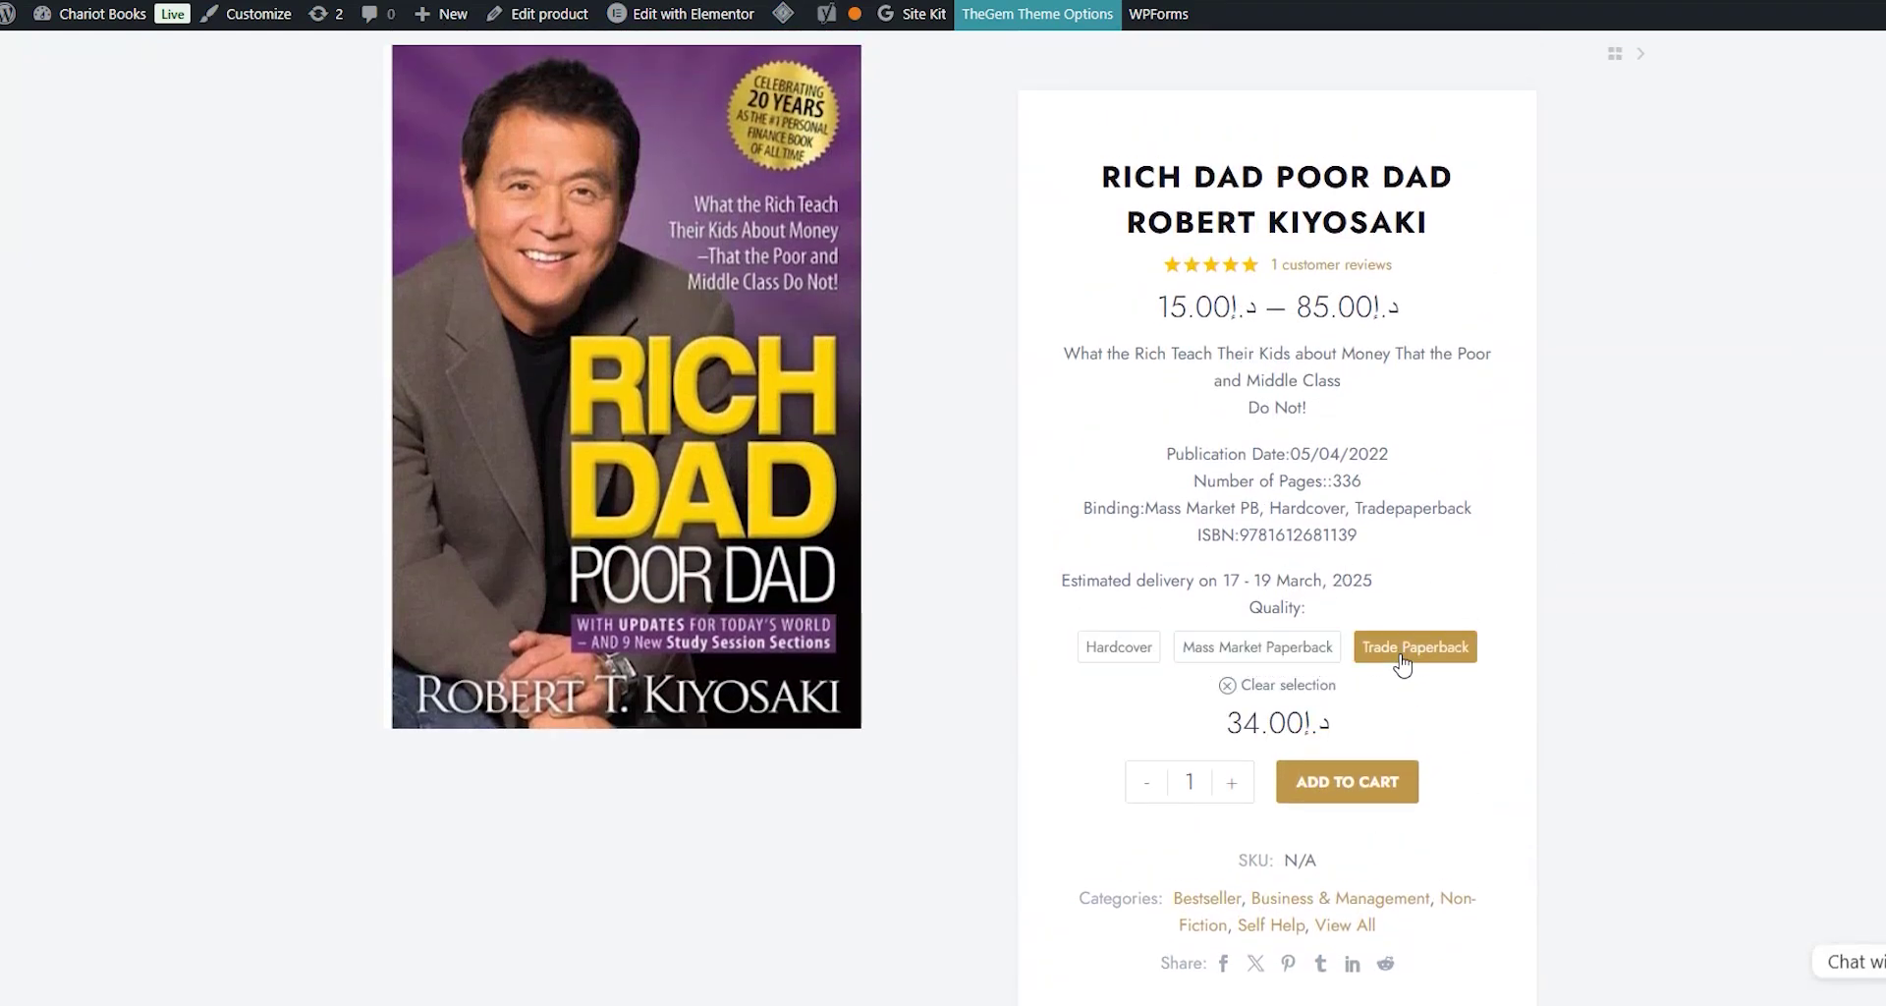
click(1304, 650)
scroll(1276, 541, up, 3)
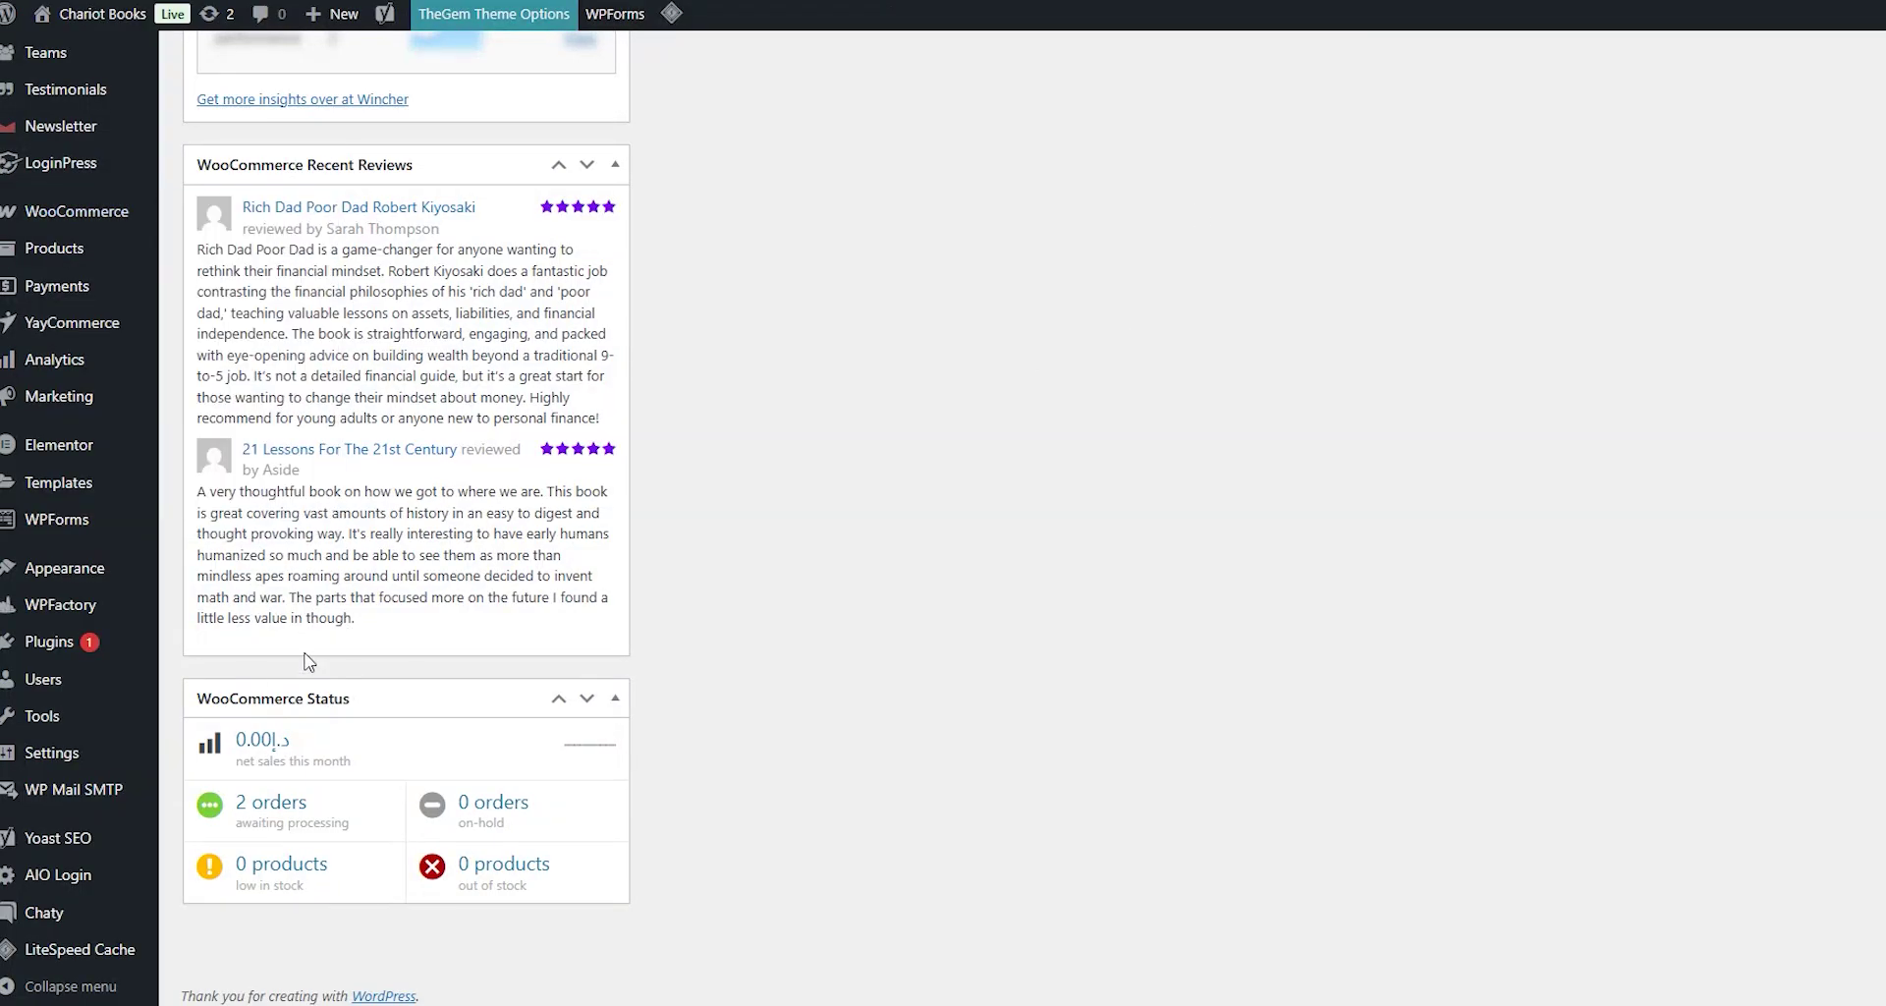
- Search the plugin directory for 'pw' and install PW WooCommerce Bulk Edit
mouse_move(50, 640)
click(207, 681)
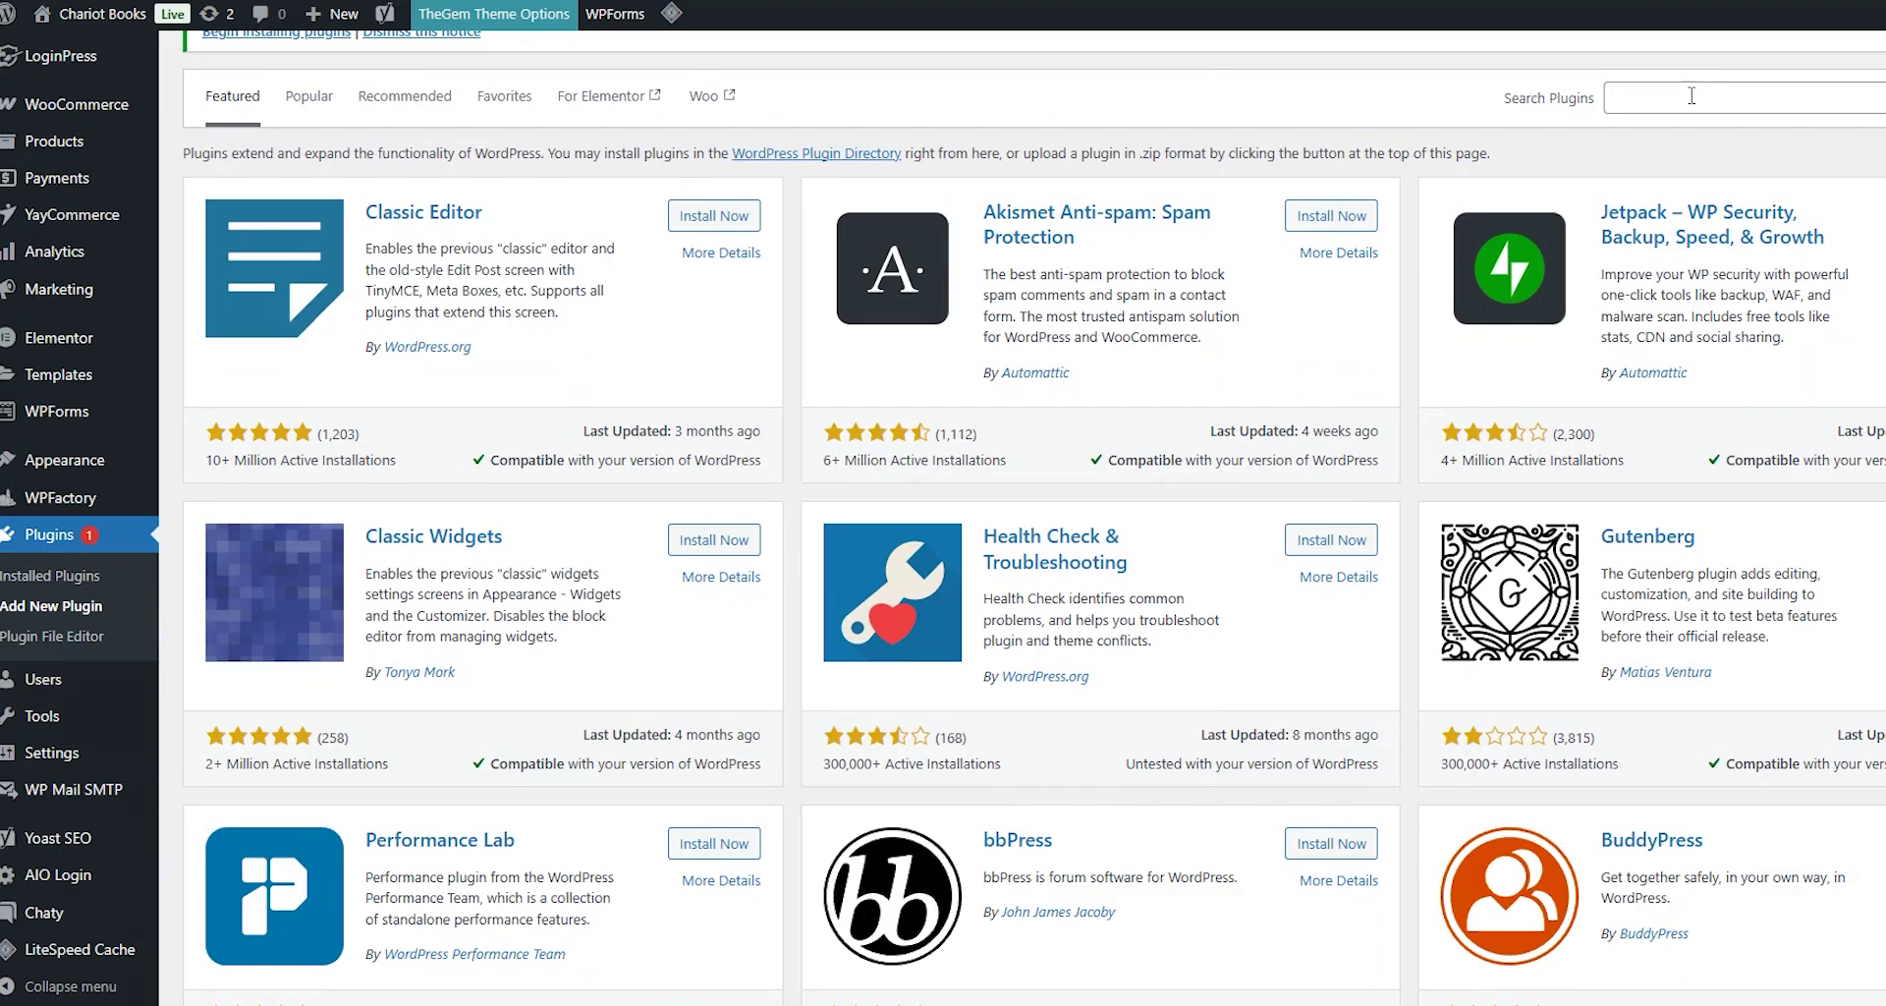
click(1691, 95)
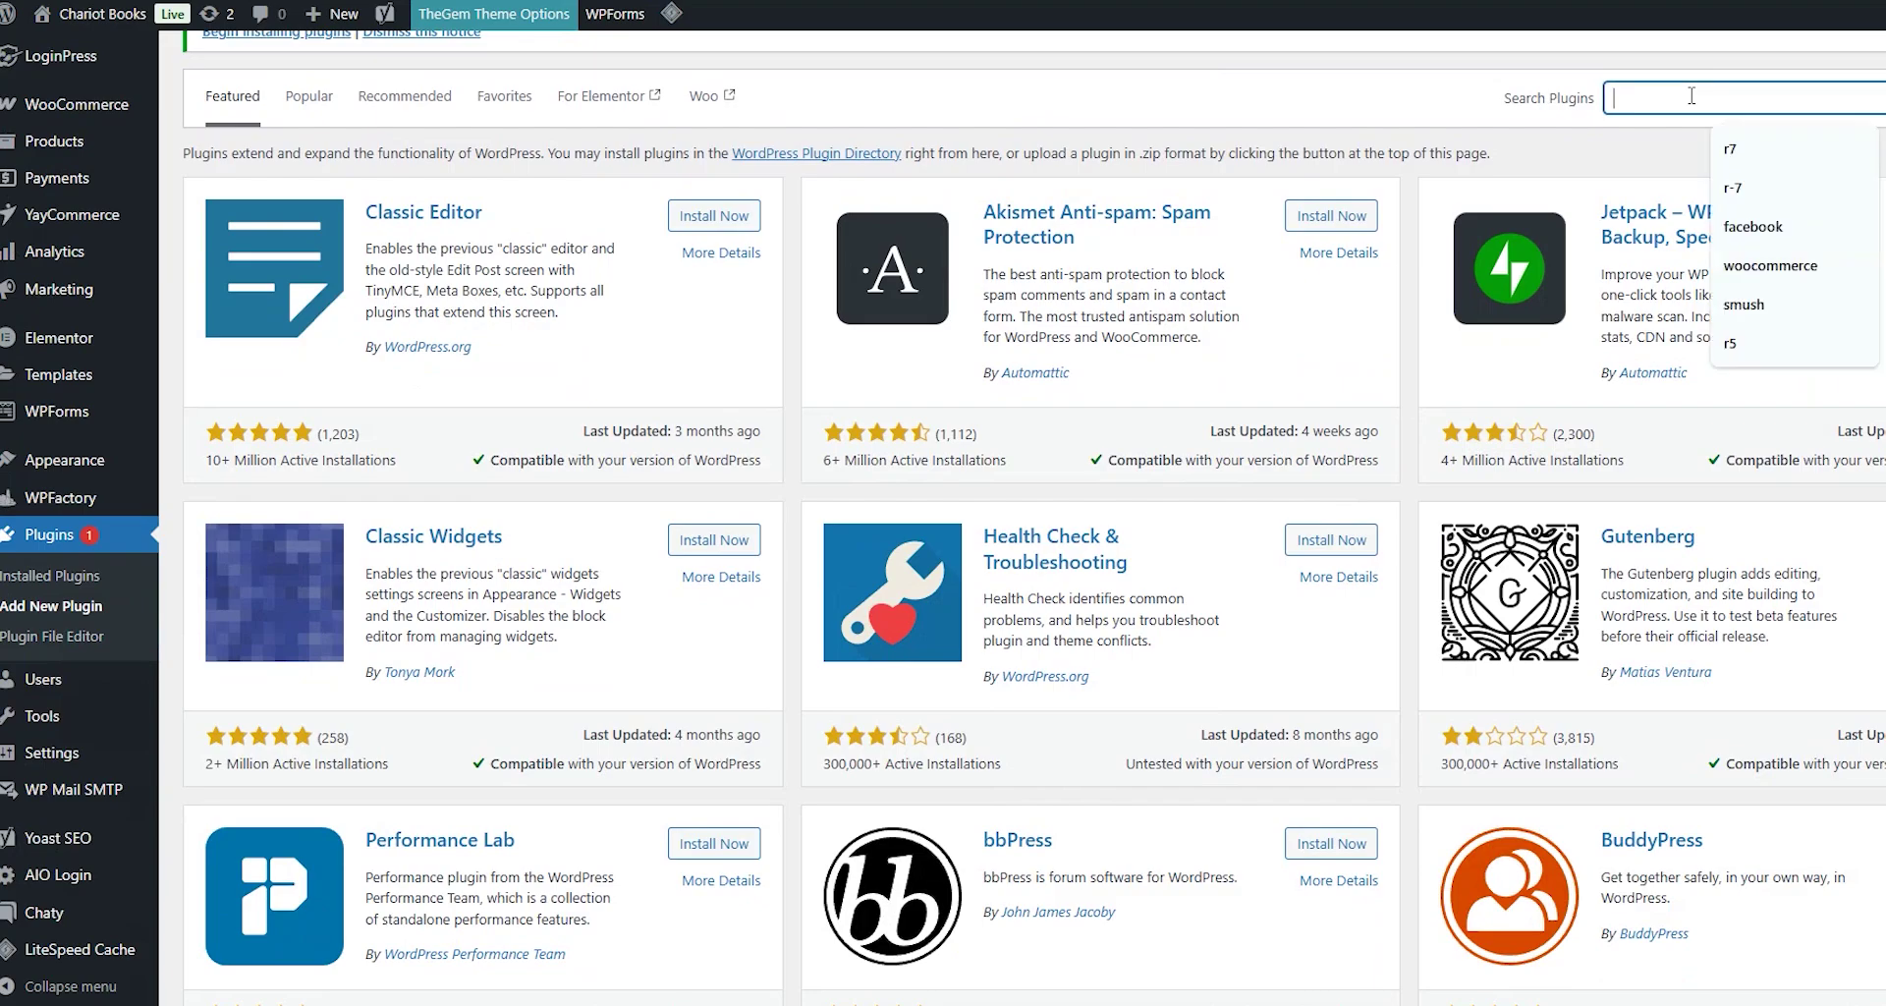
text(pw)
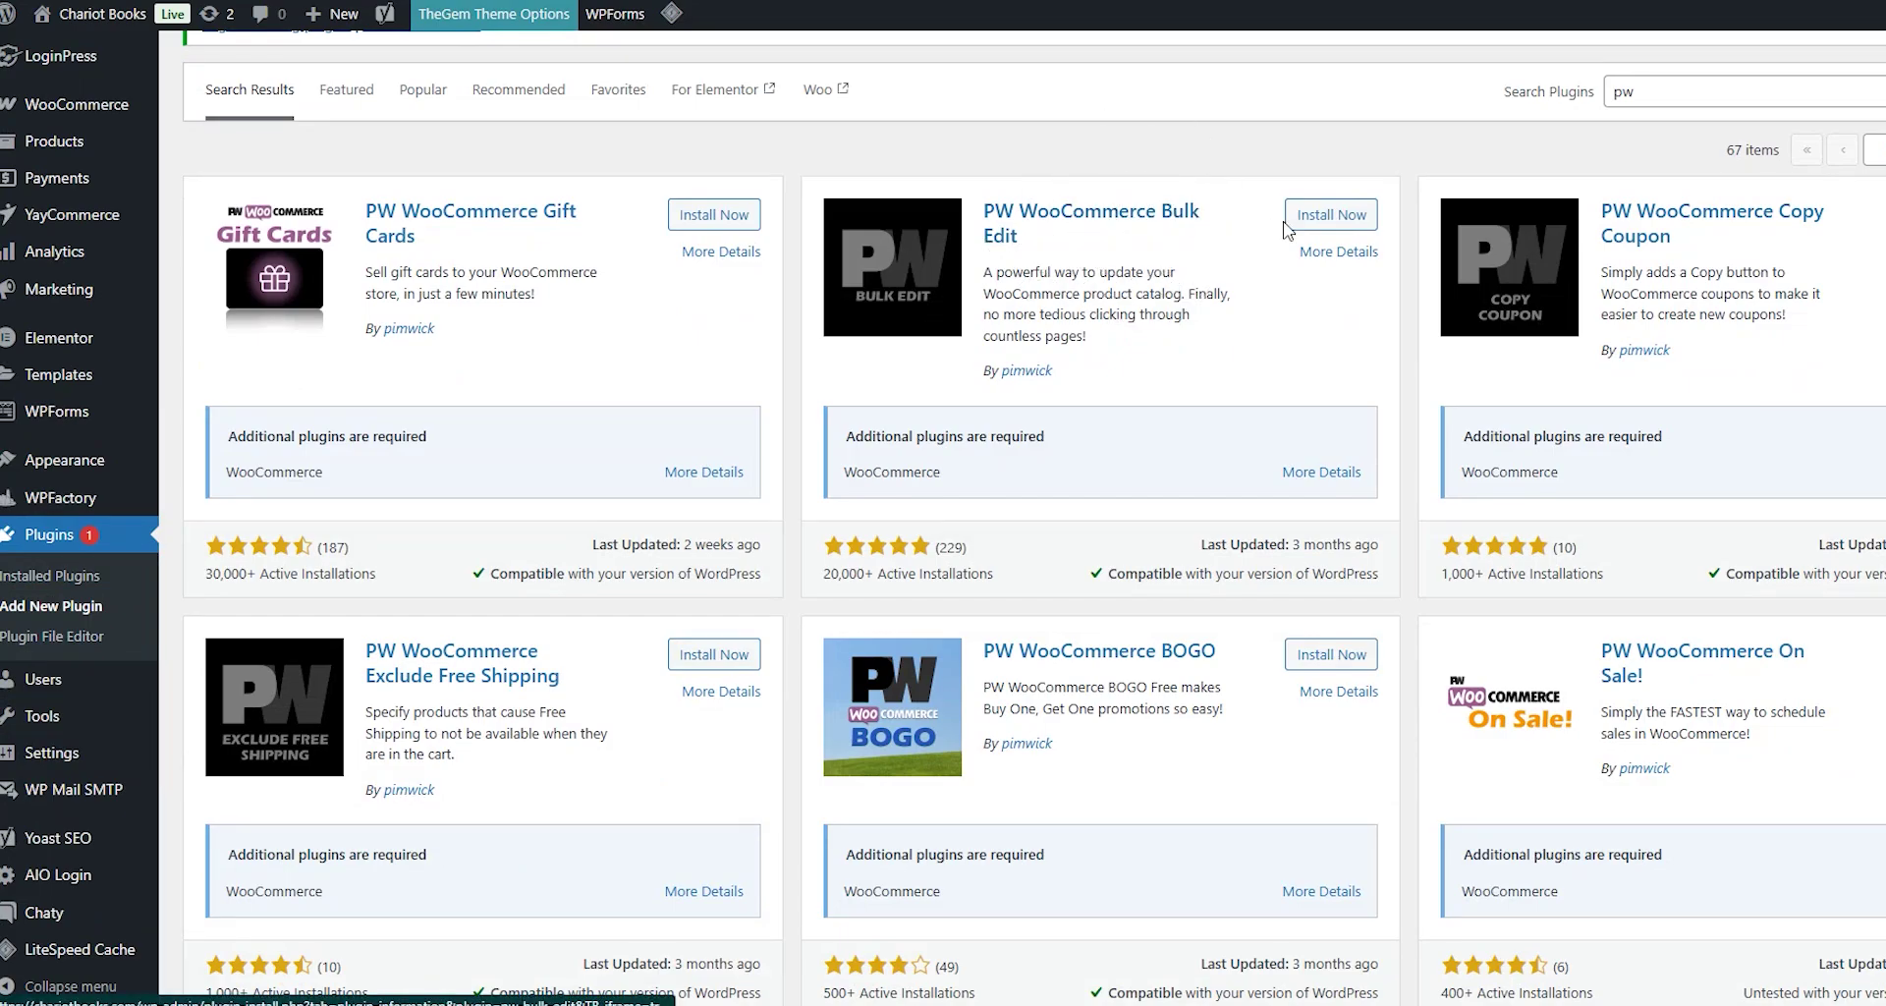
click(1315, 219)
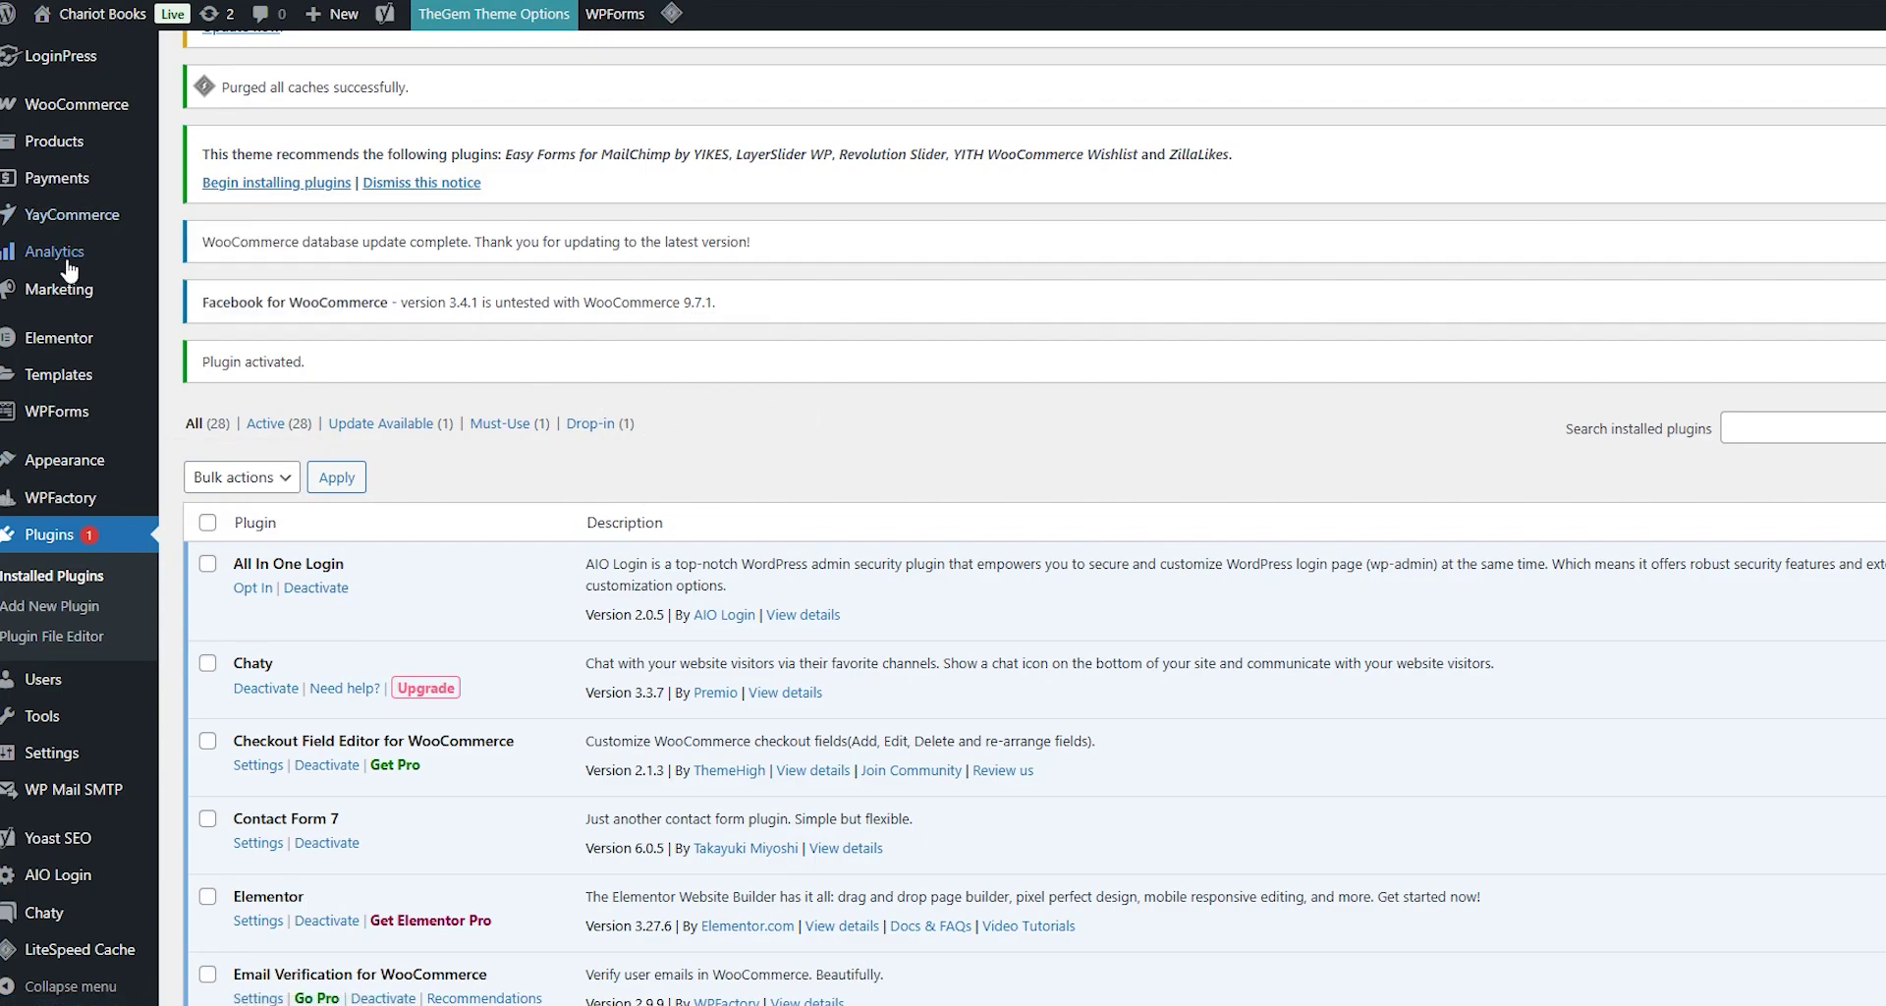
mouse_move(55, 141)
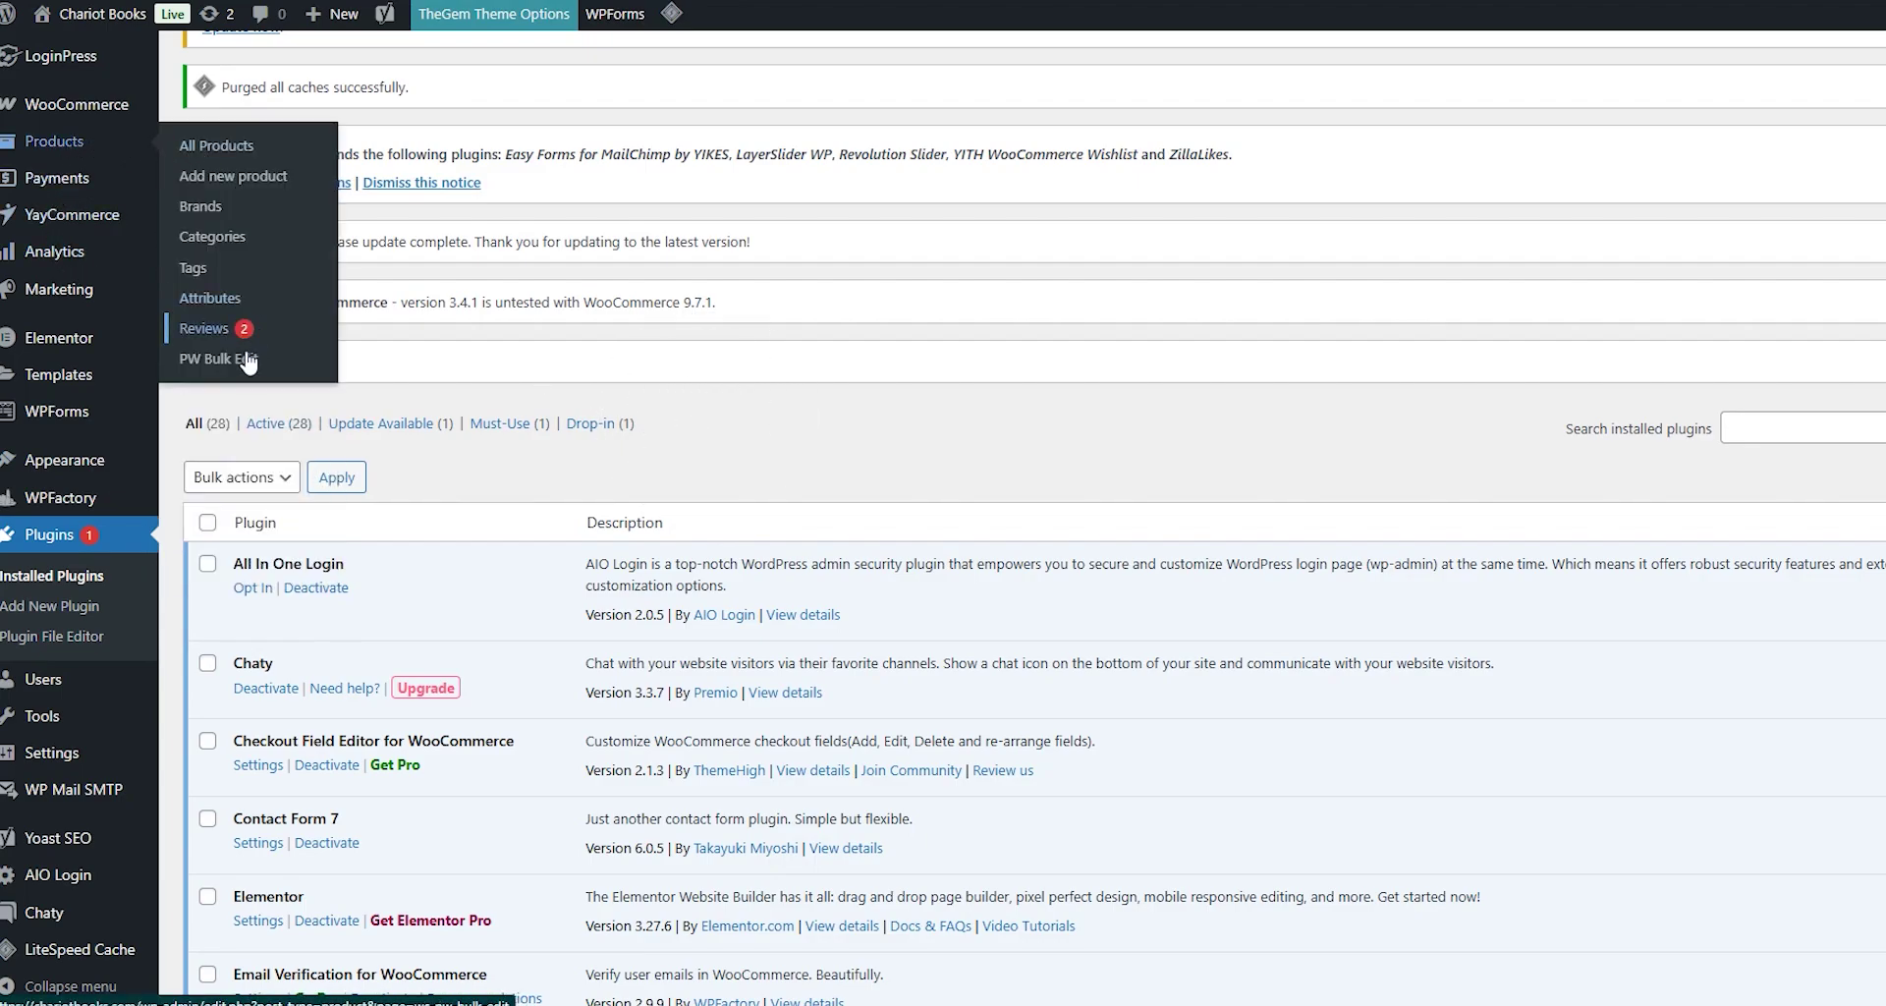
- In PW Bulk Edit, add a rule: Category is any of Non-Fiction → Self Help
click(248, 360)
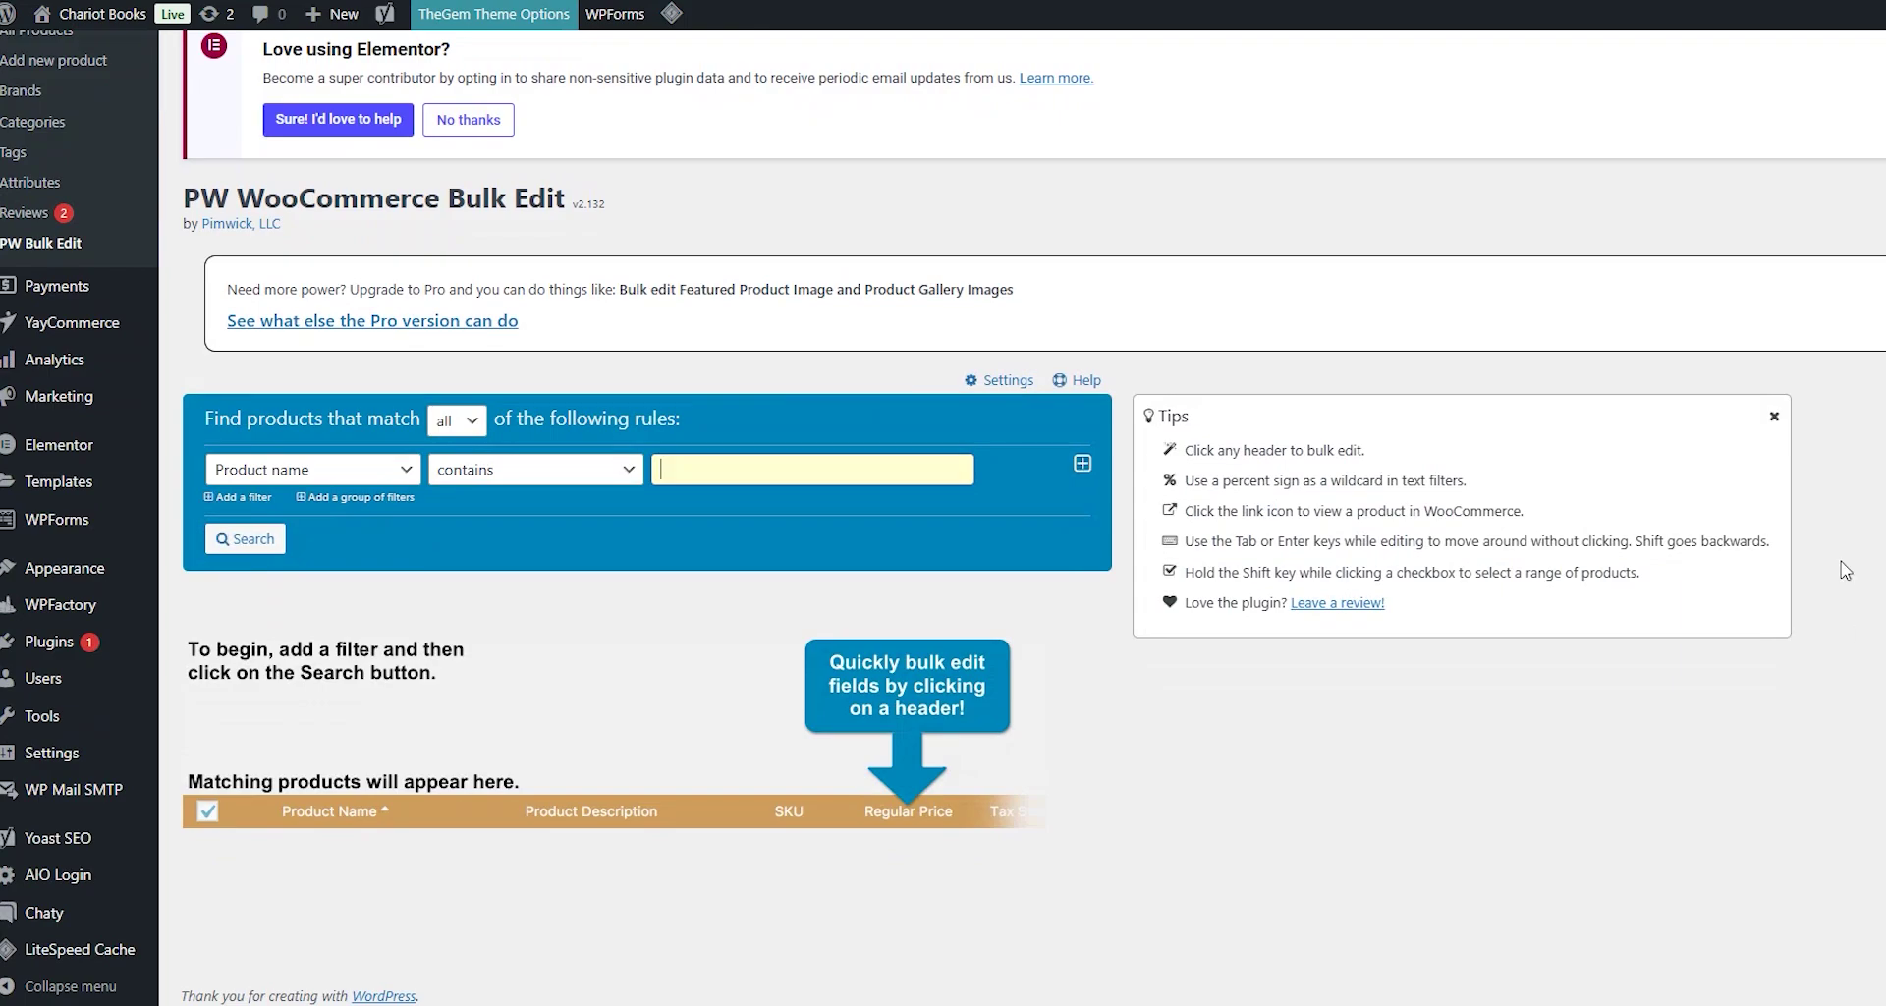
click(320, 472)
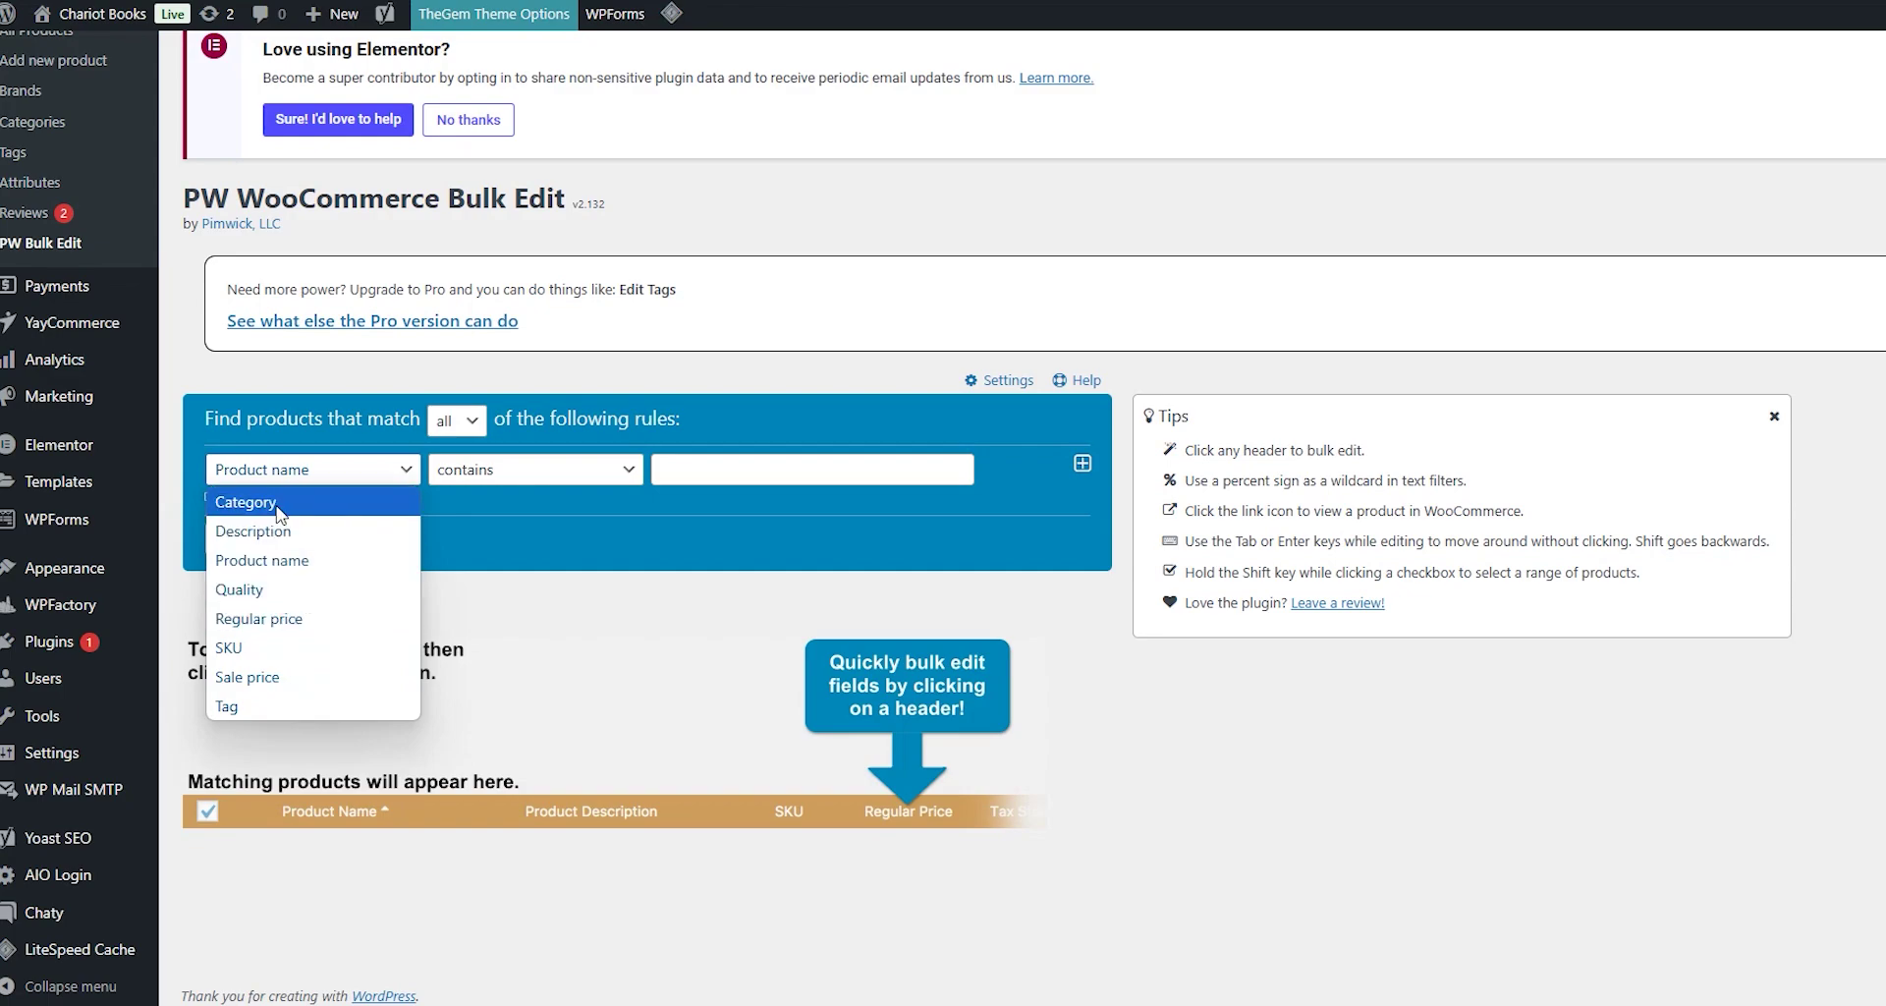
click(236, 502)
click(531, 476)
click(884, 478)
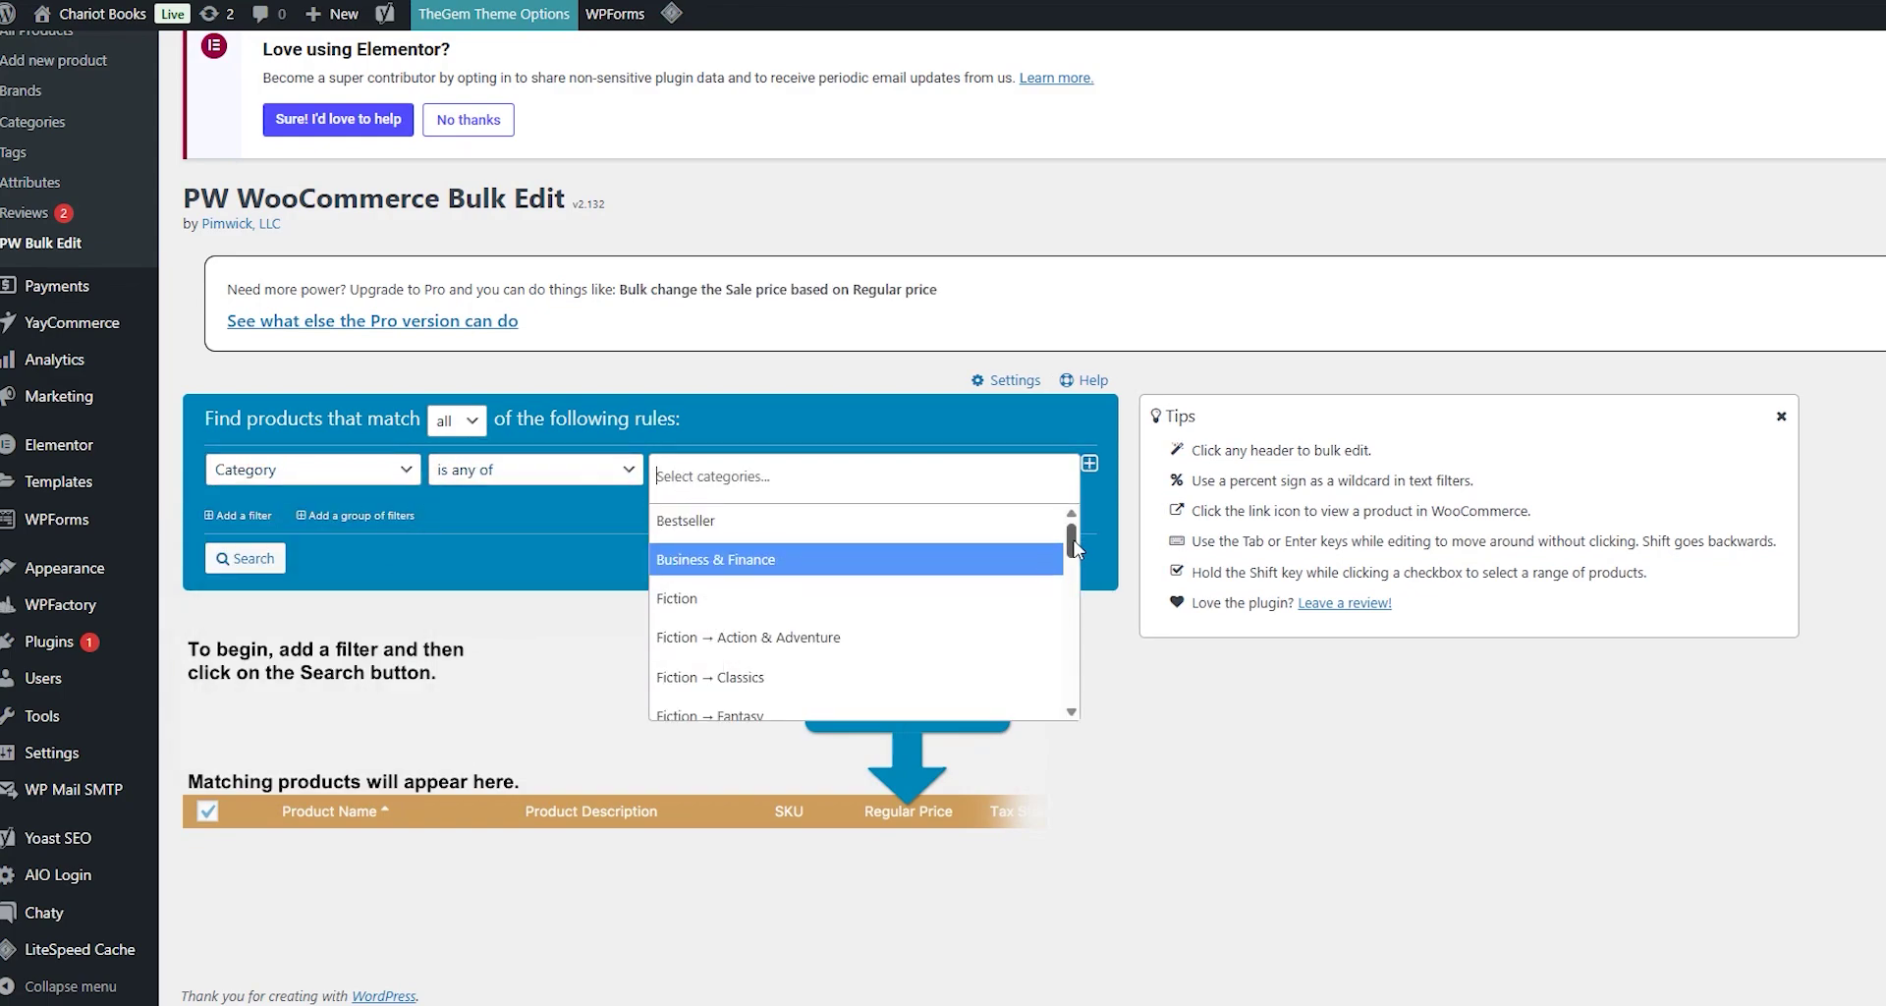
drag(1070, 549, 1070, 705)
click(776, 580)
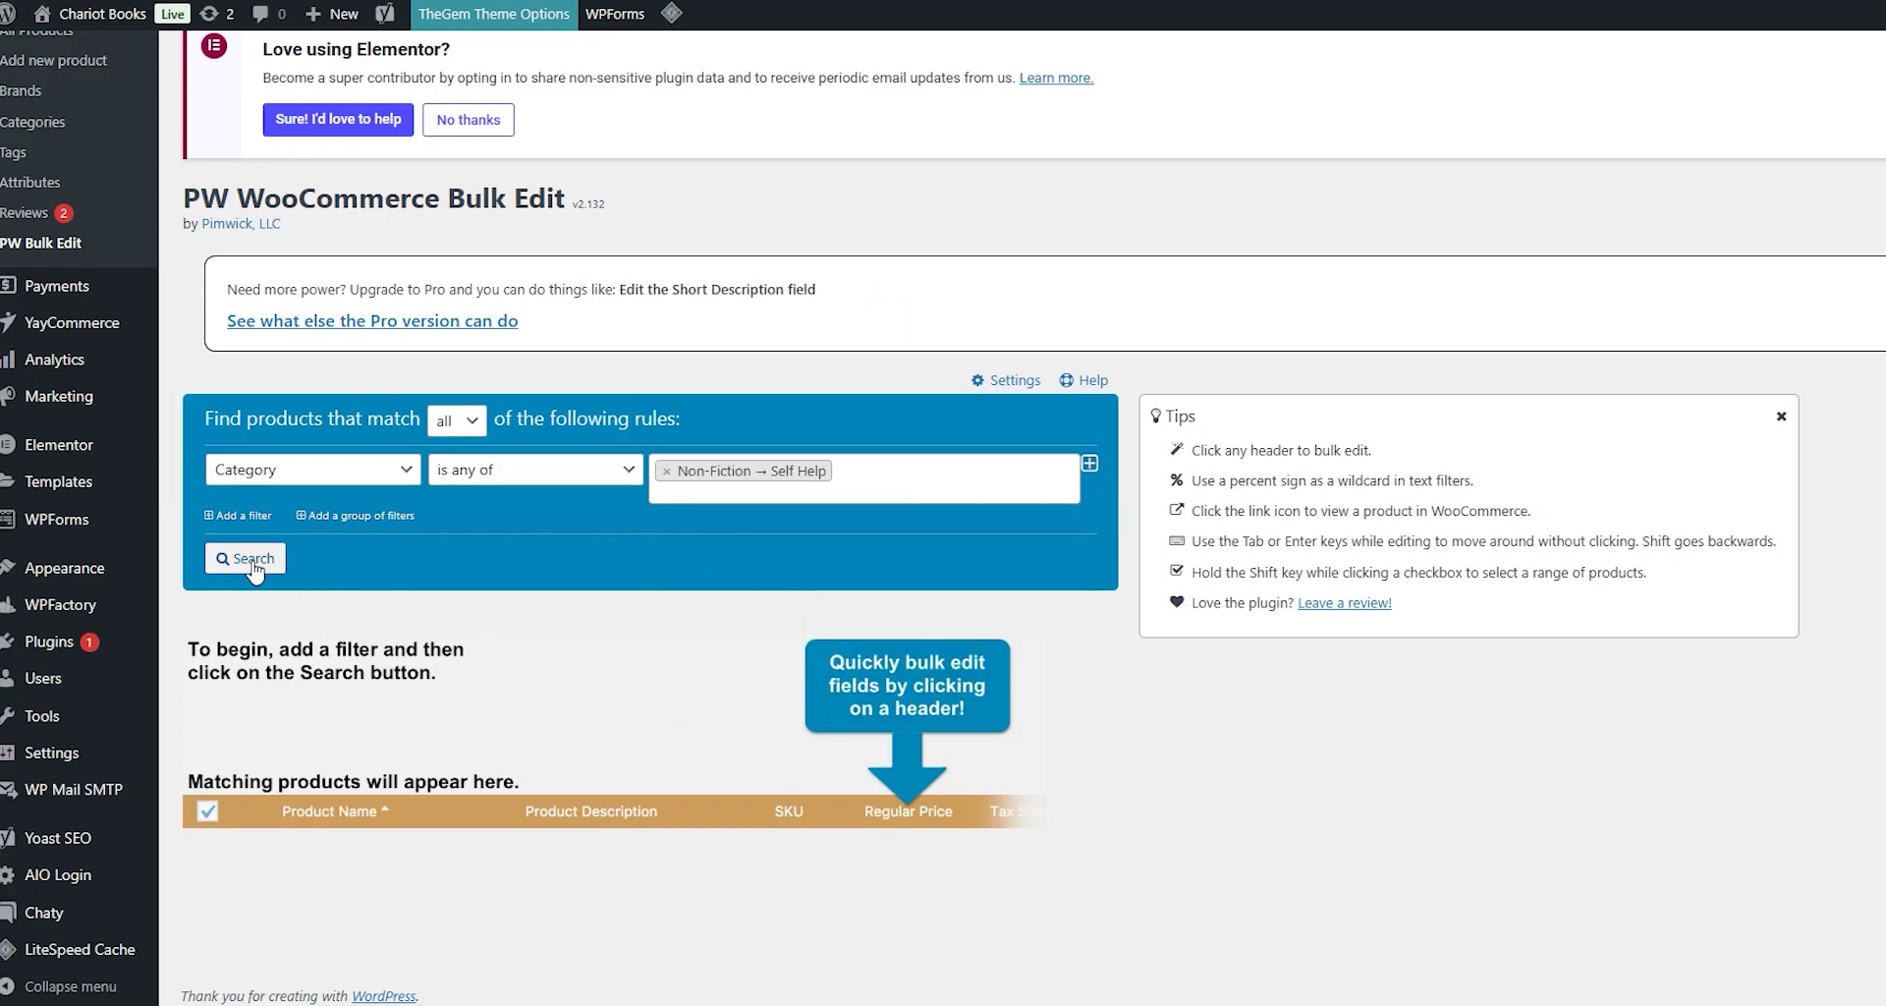
- Run the search to list the 35 Self Help products
click(245, 558)
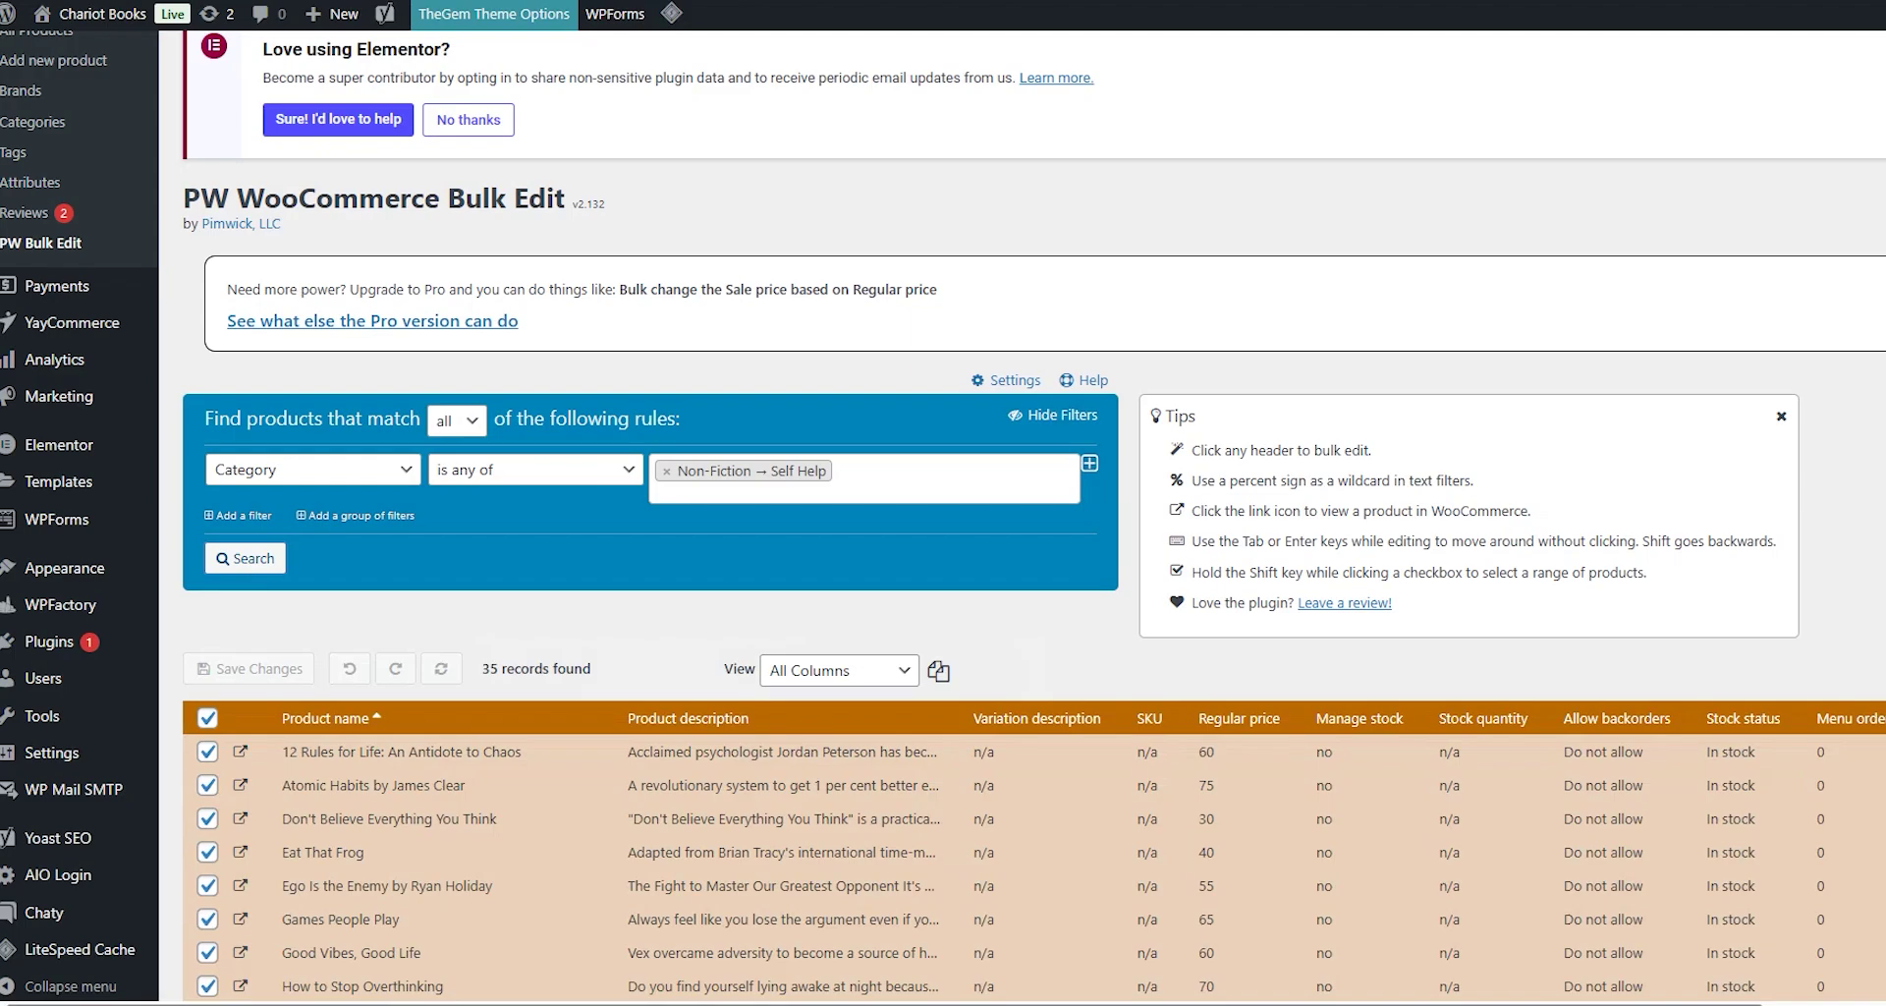
scroll(1106, 417, down, 2)
scroll(1106, 417, down, 3)
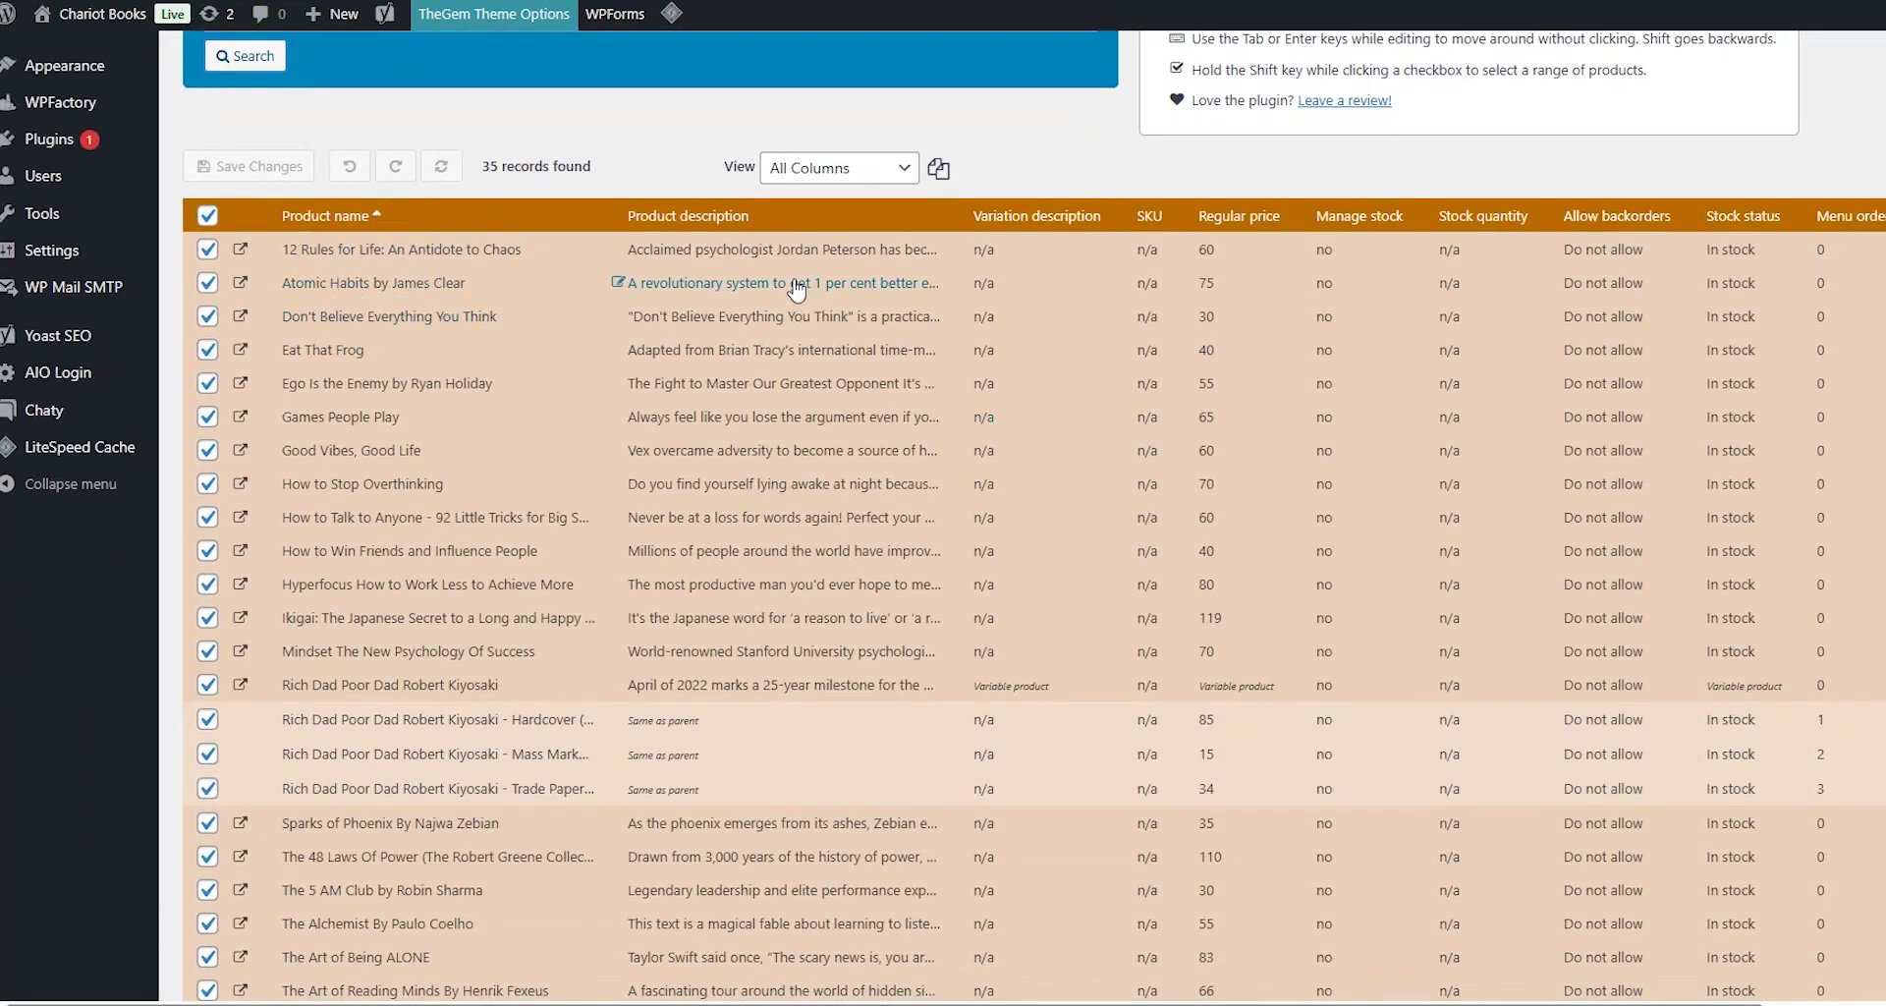
click(825, 252)
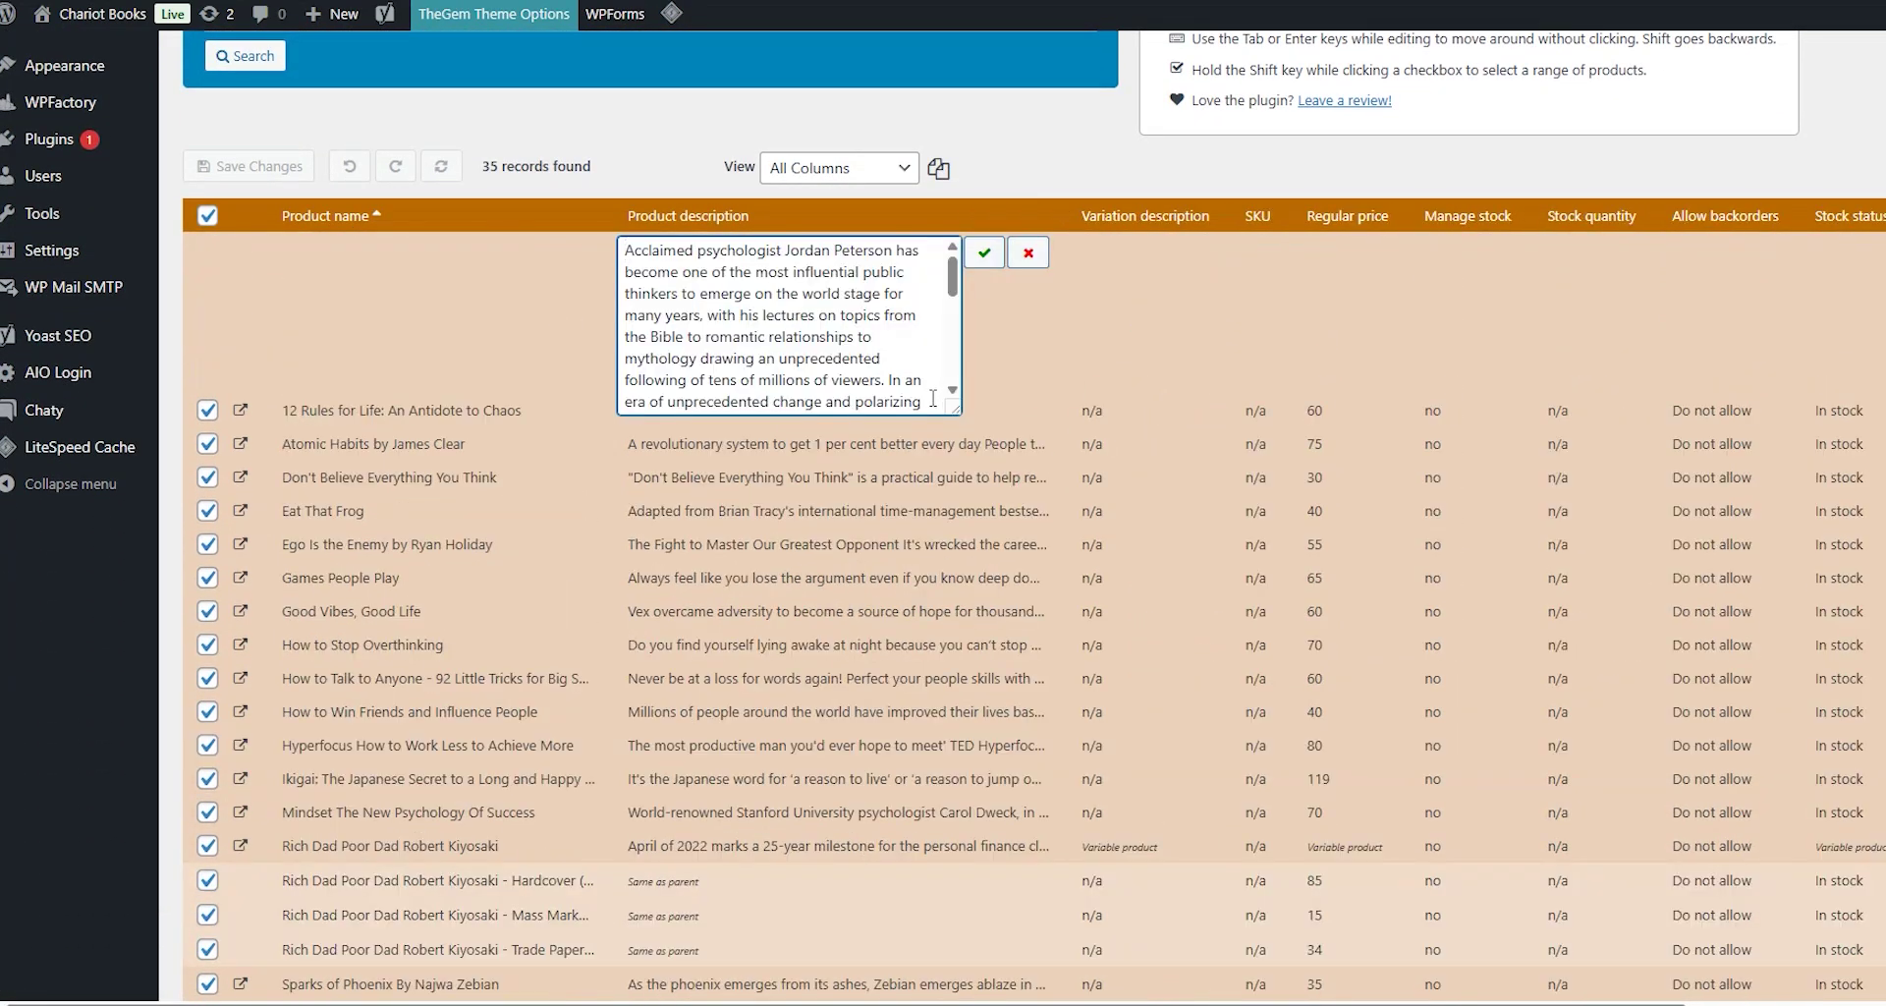
click(984, 257)
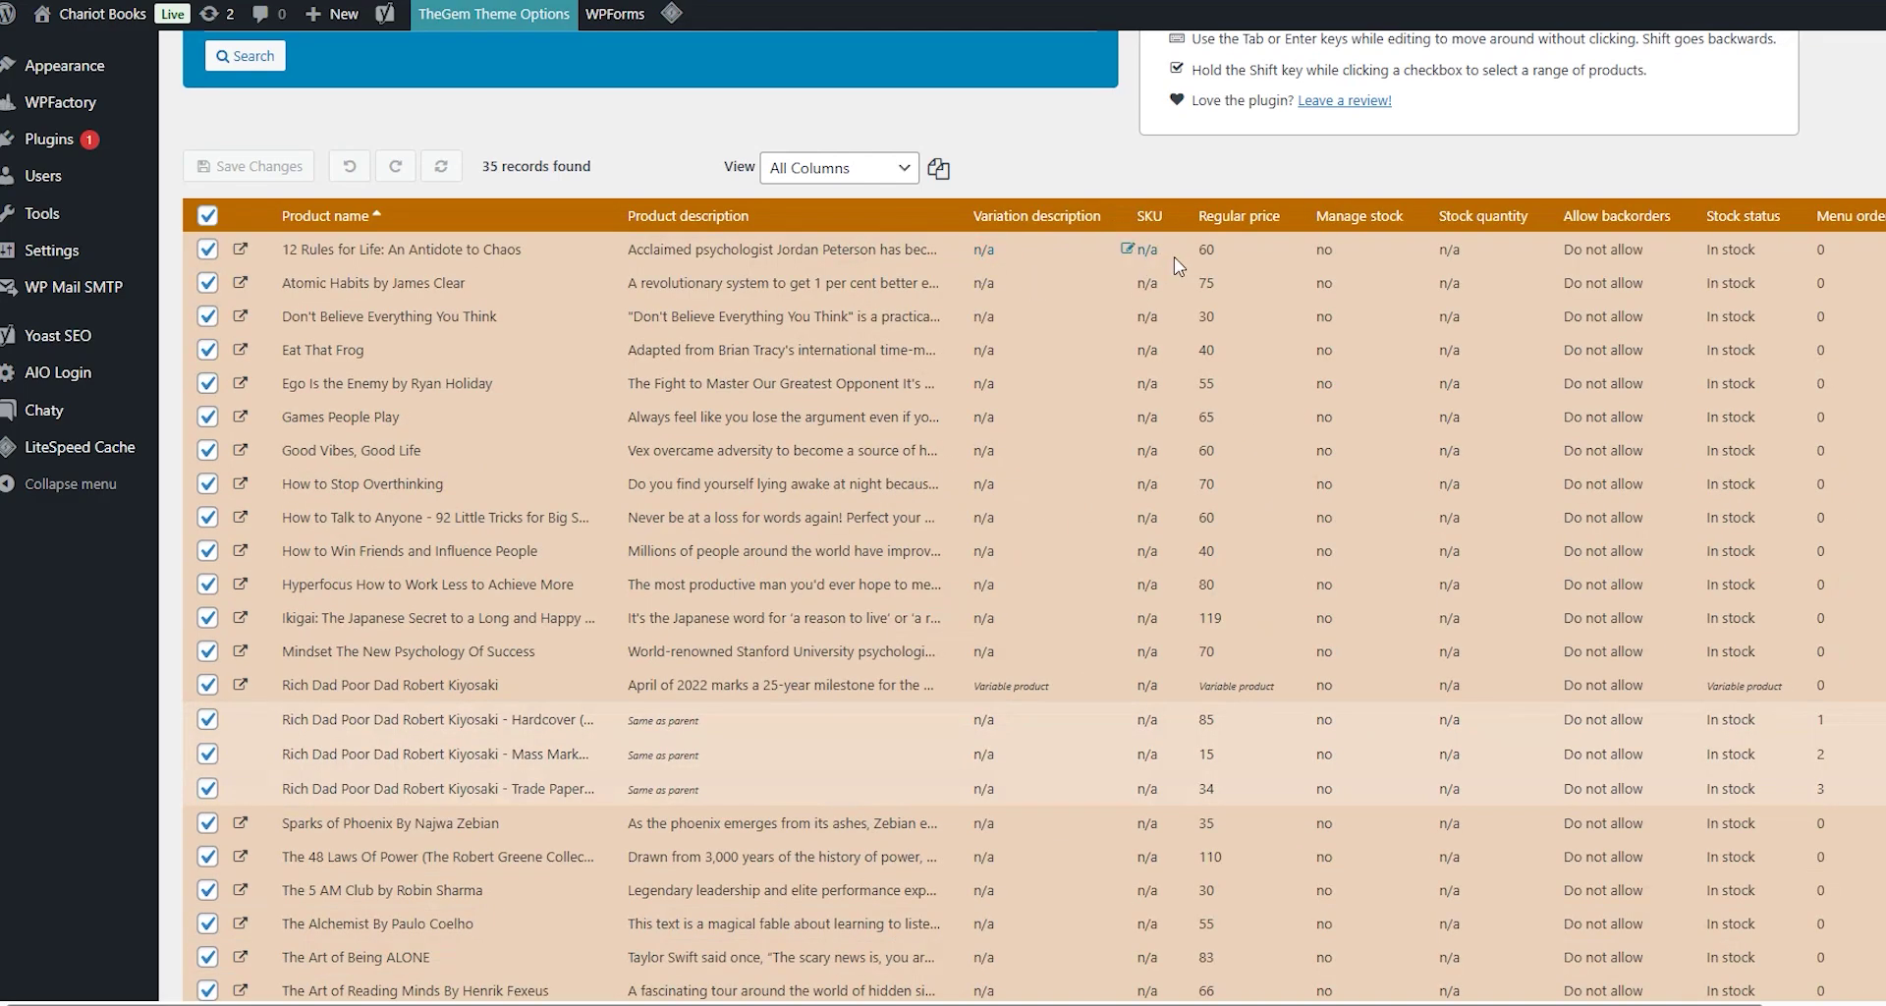
- Change 12 Rules for Life's regular price from 60 to 50
click(1223, 253)
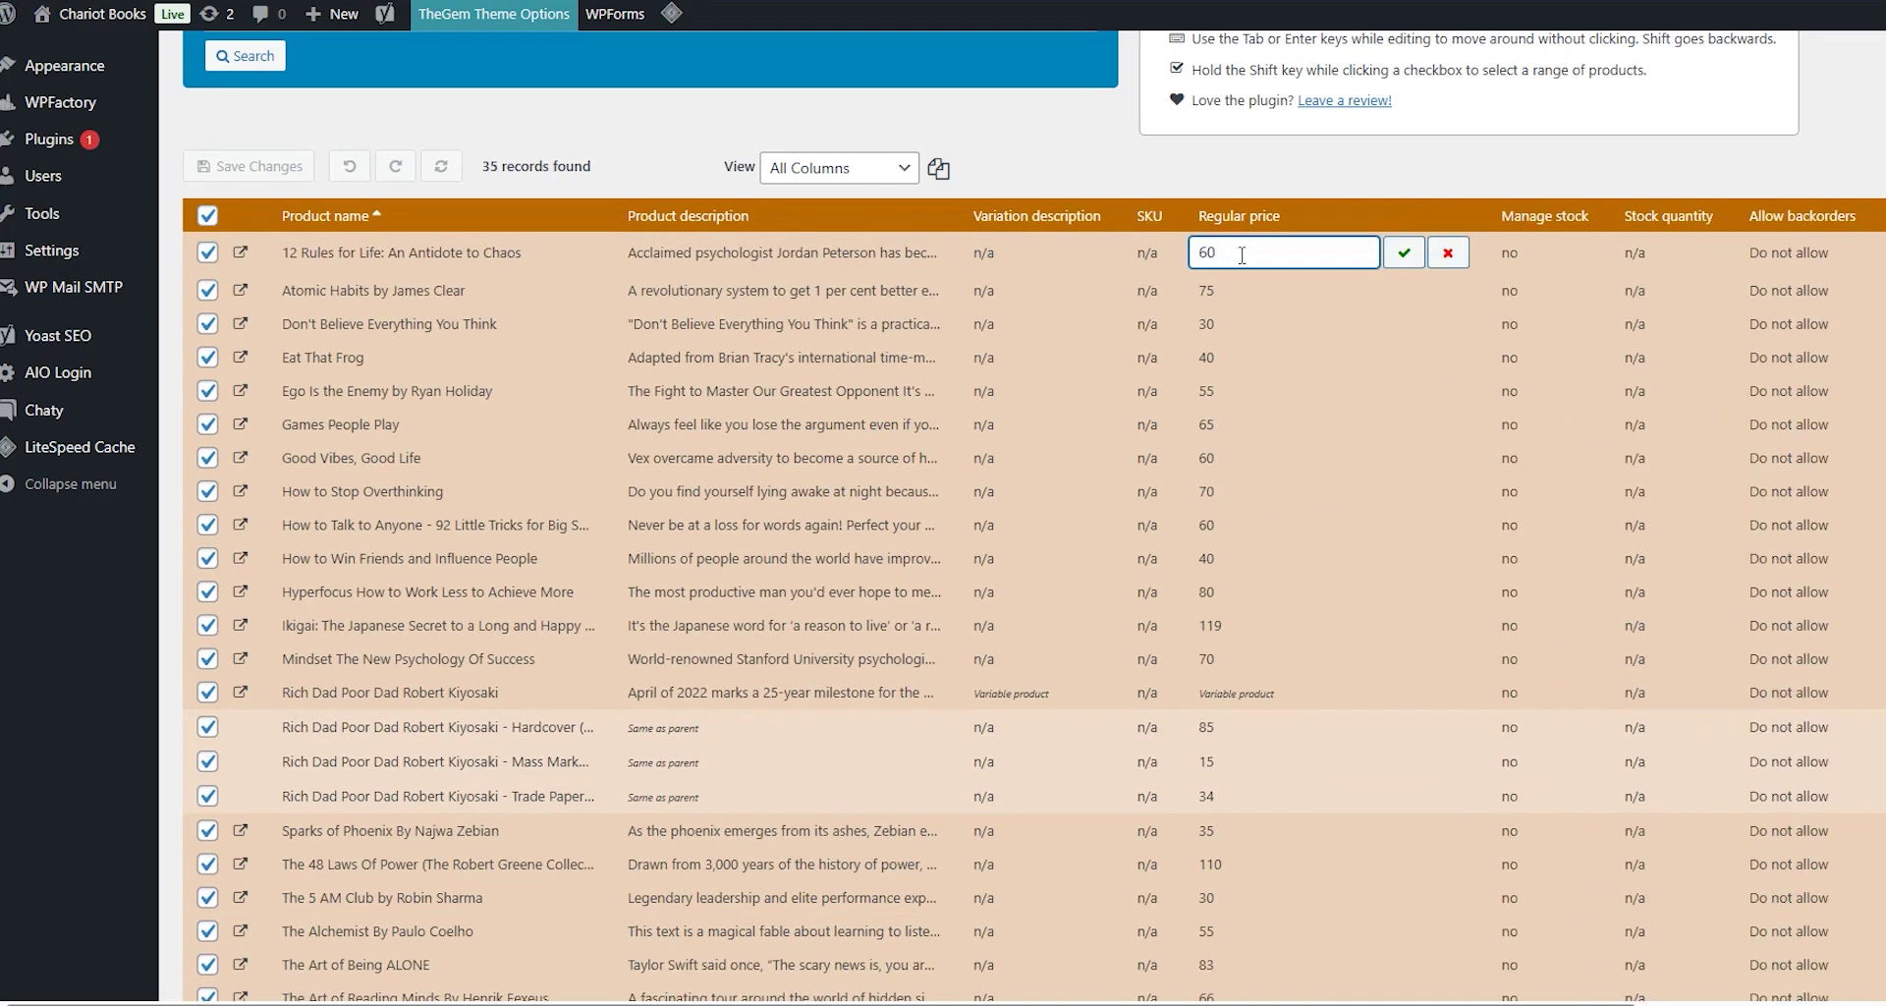
drag(1241, 254, 1200, 253)
text(50)
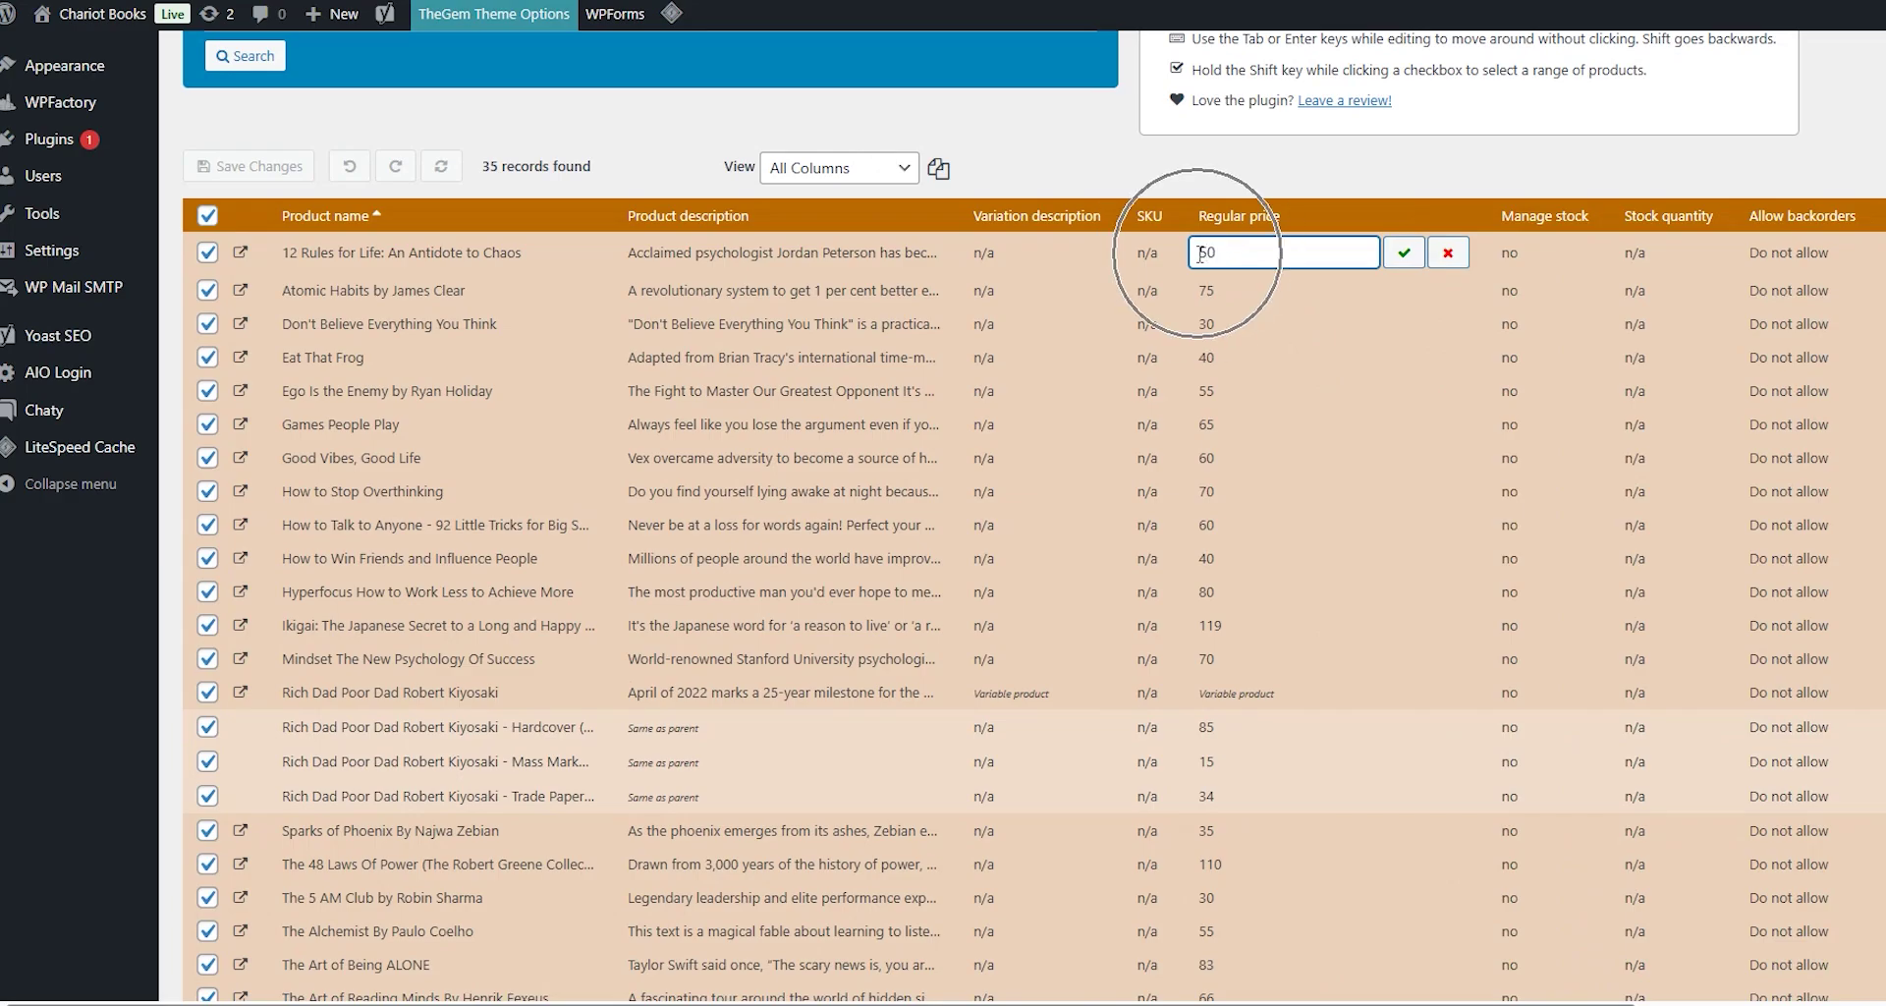
click(1401, 254)
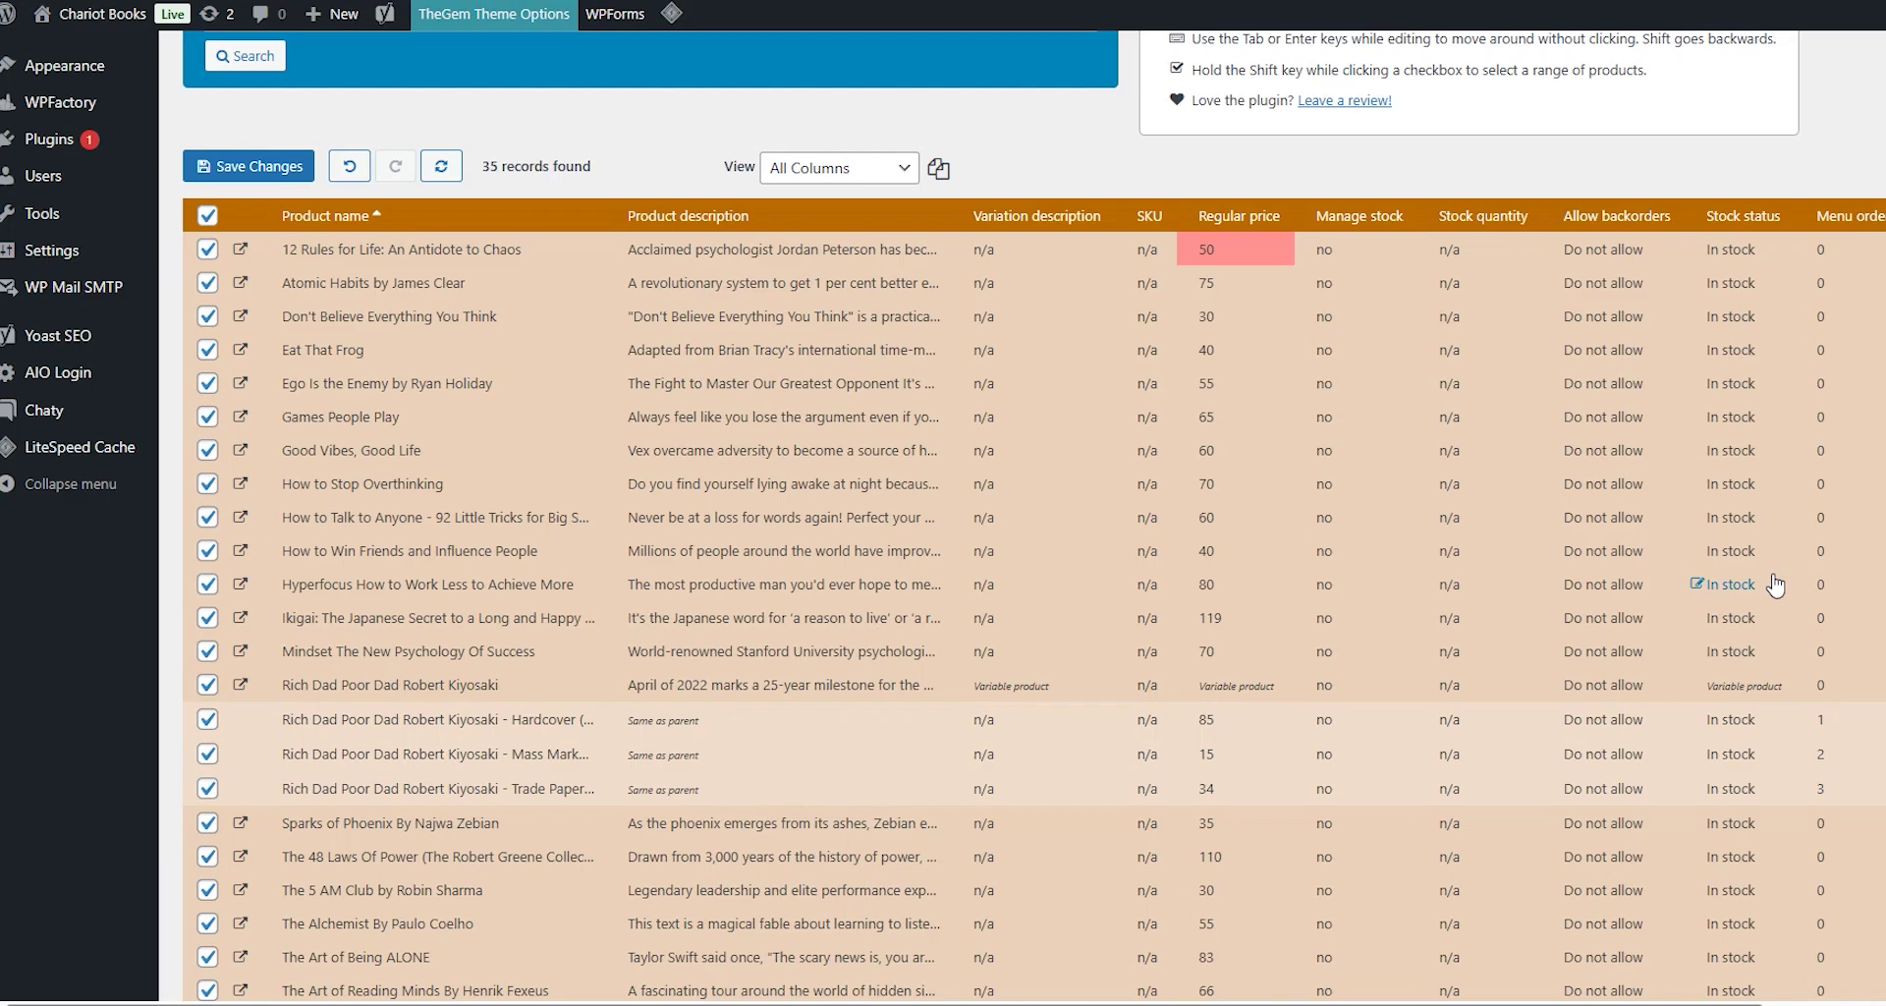
scroll(943, 511, down, 2)
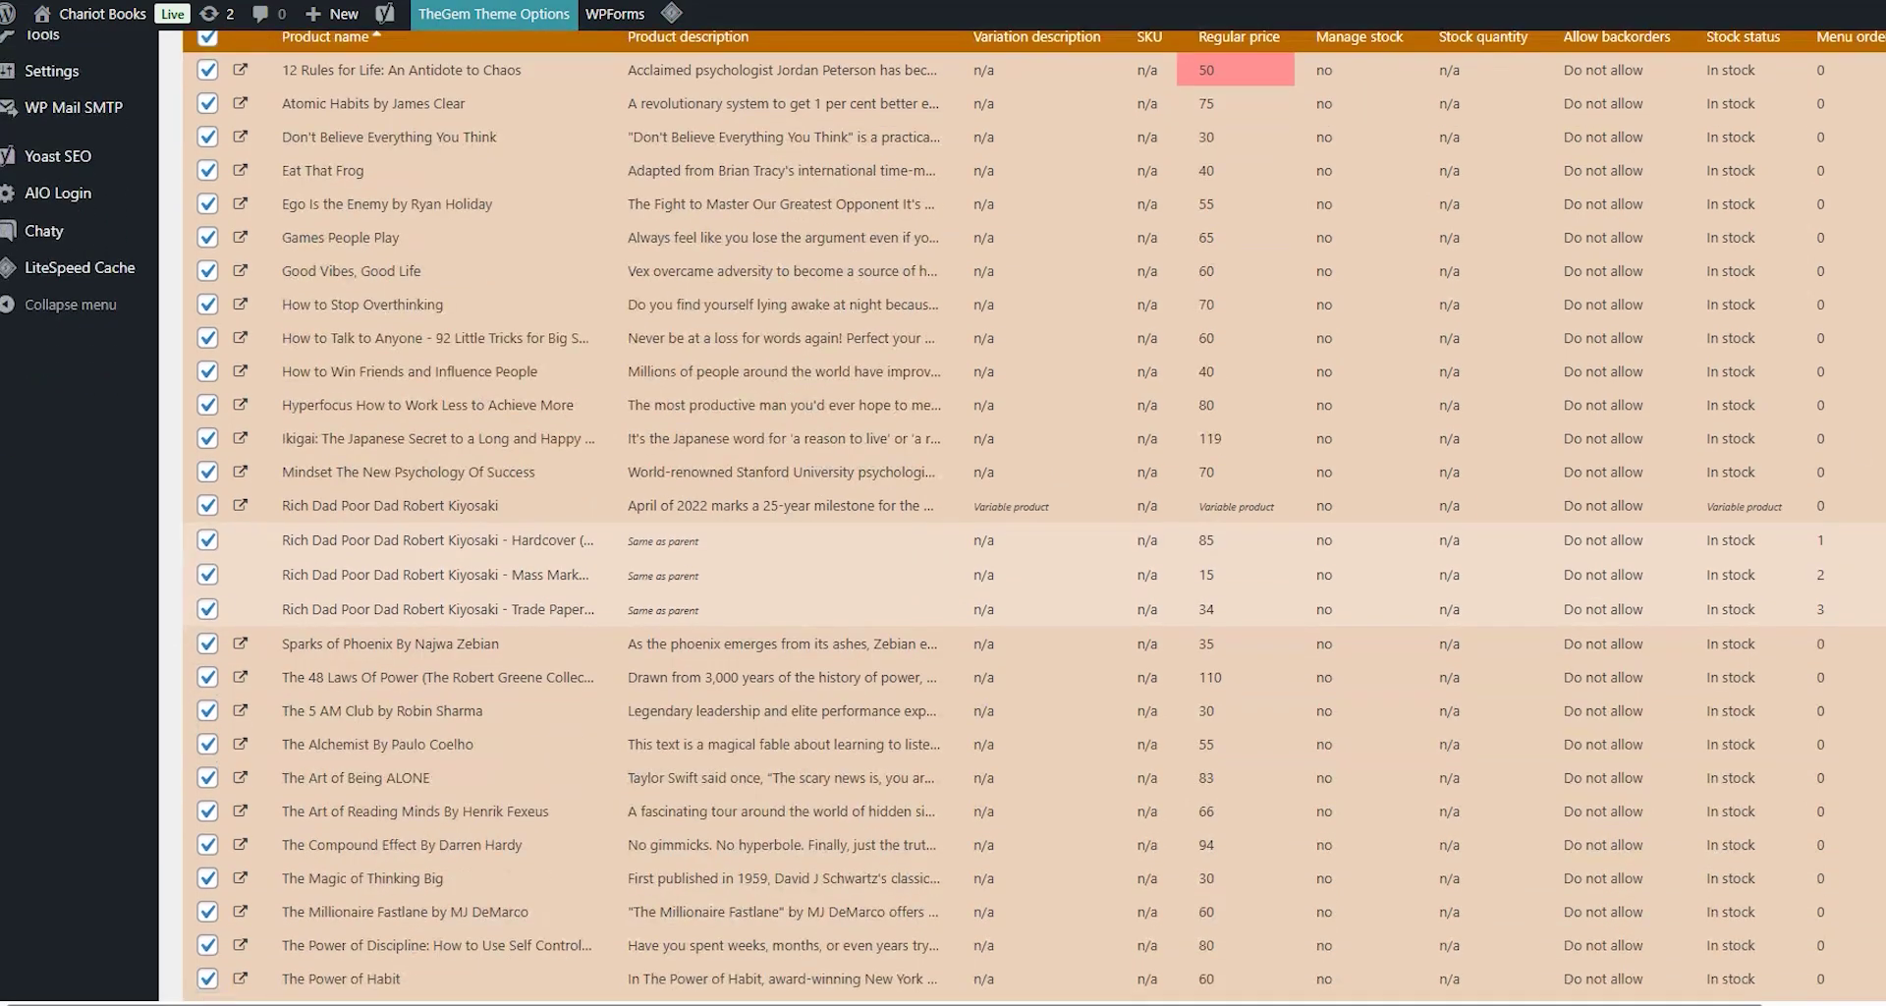
scroll(943, 511, down, 1)
scroll(1412, 424, up, 3)
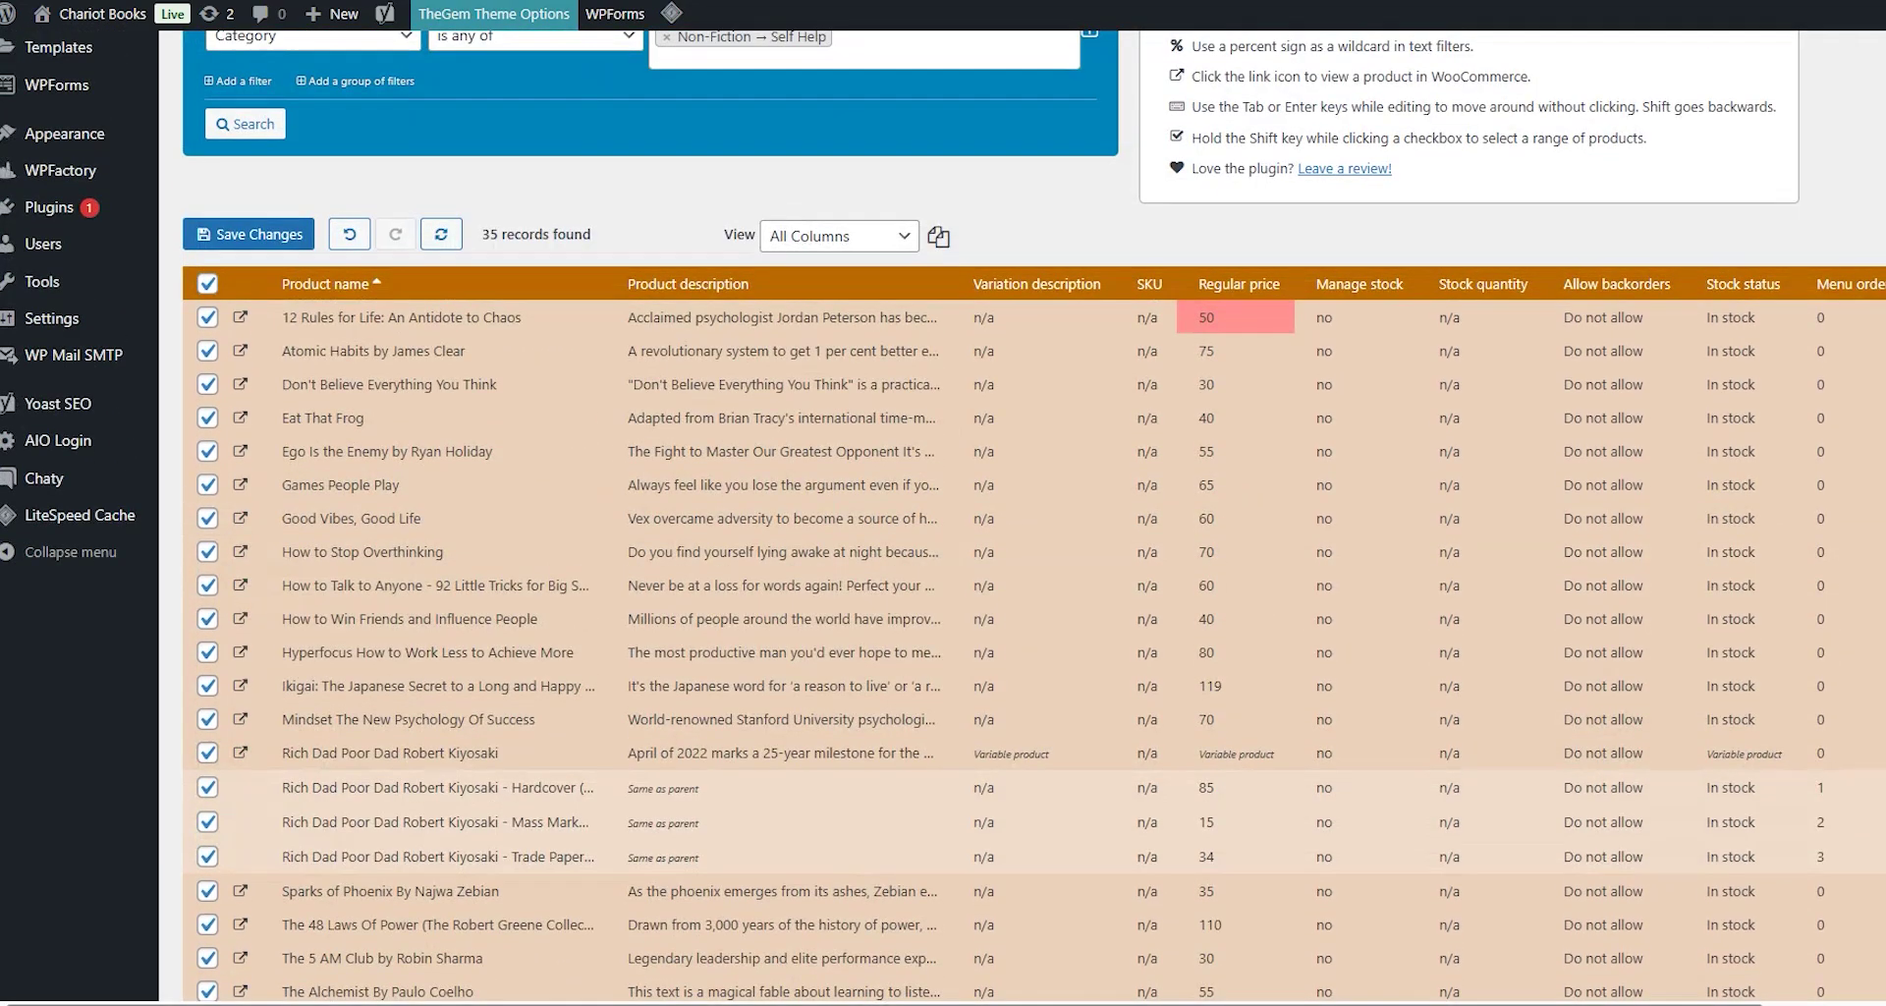
- Bulk-set the regular price of all checked products to a fixed 50
click(1219, 313)
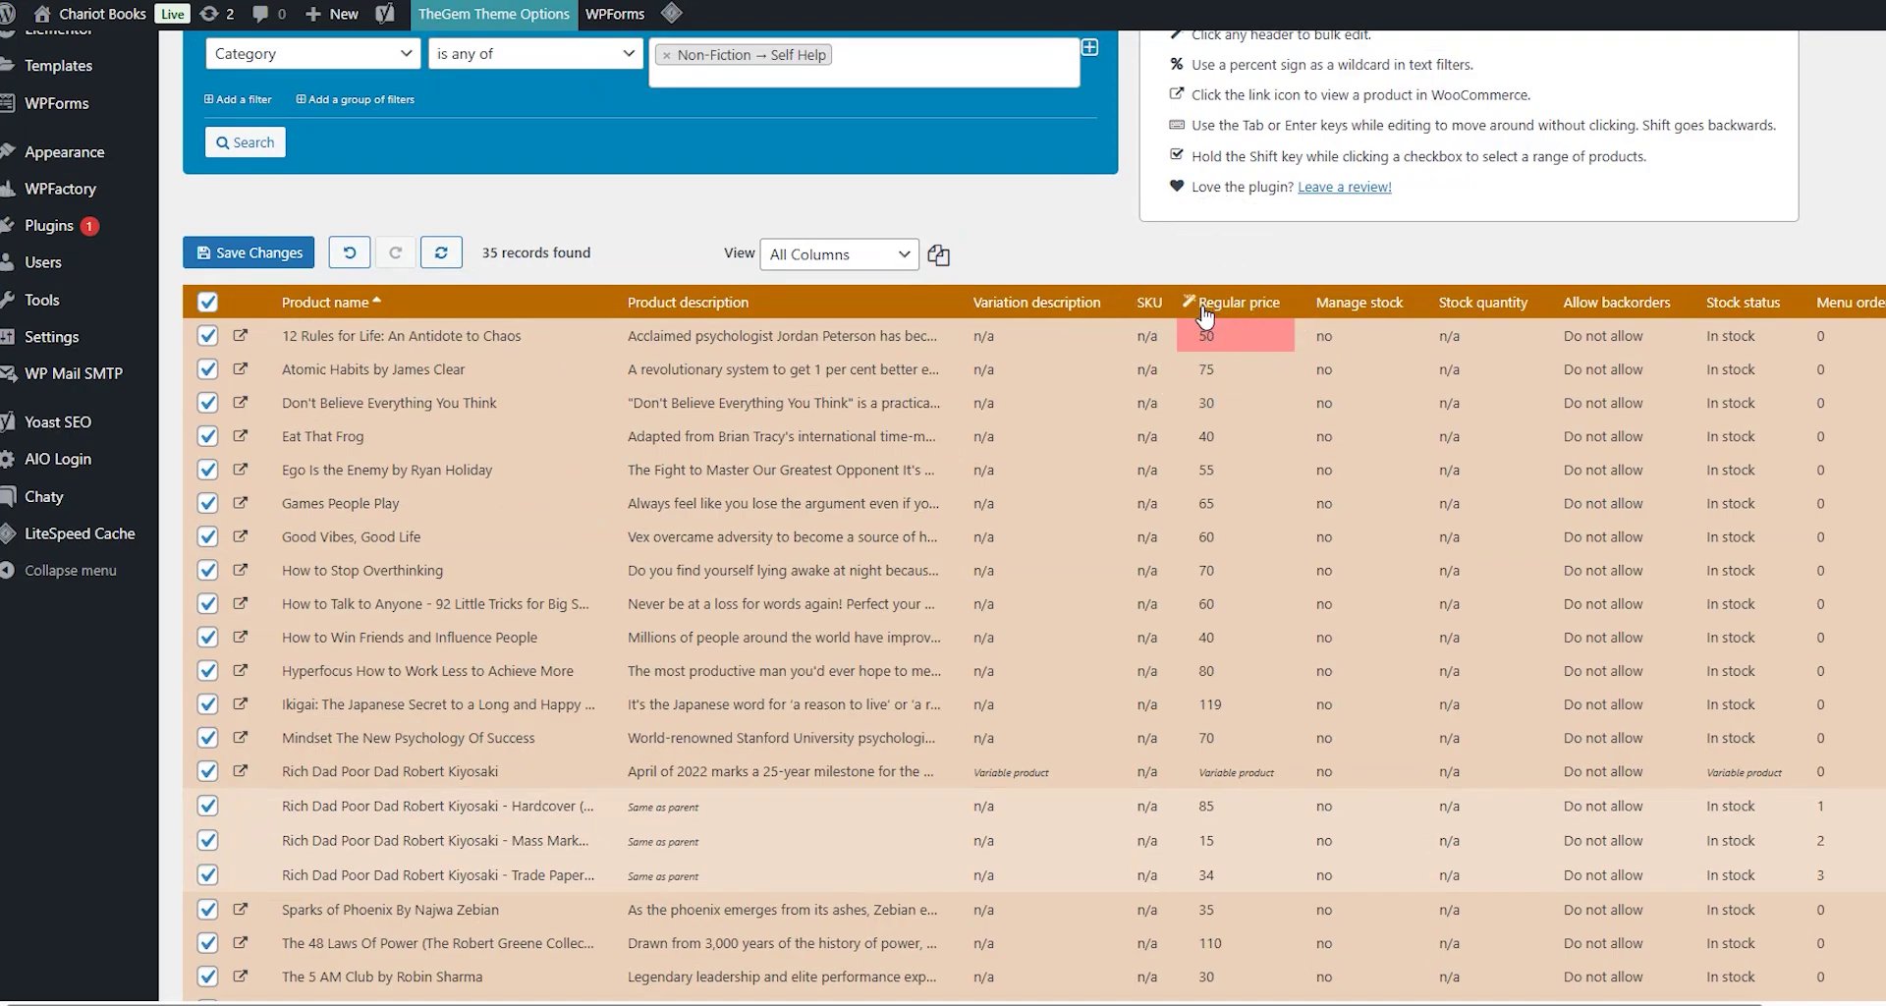
click(1199, 307)
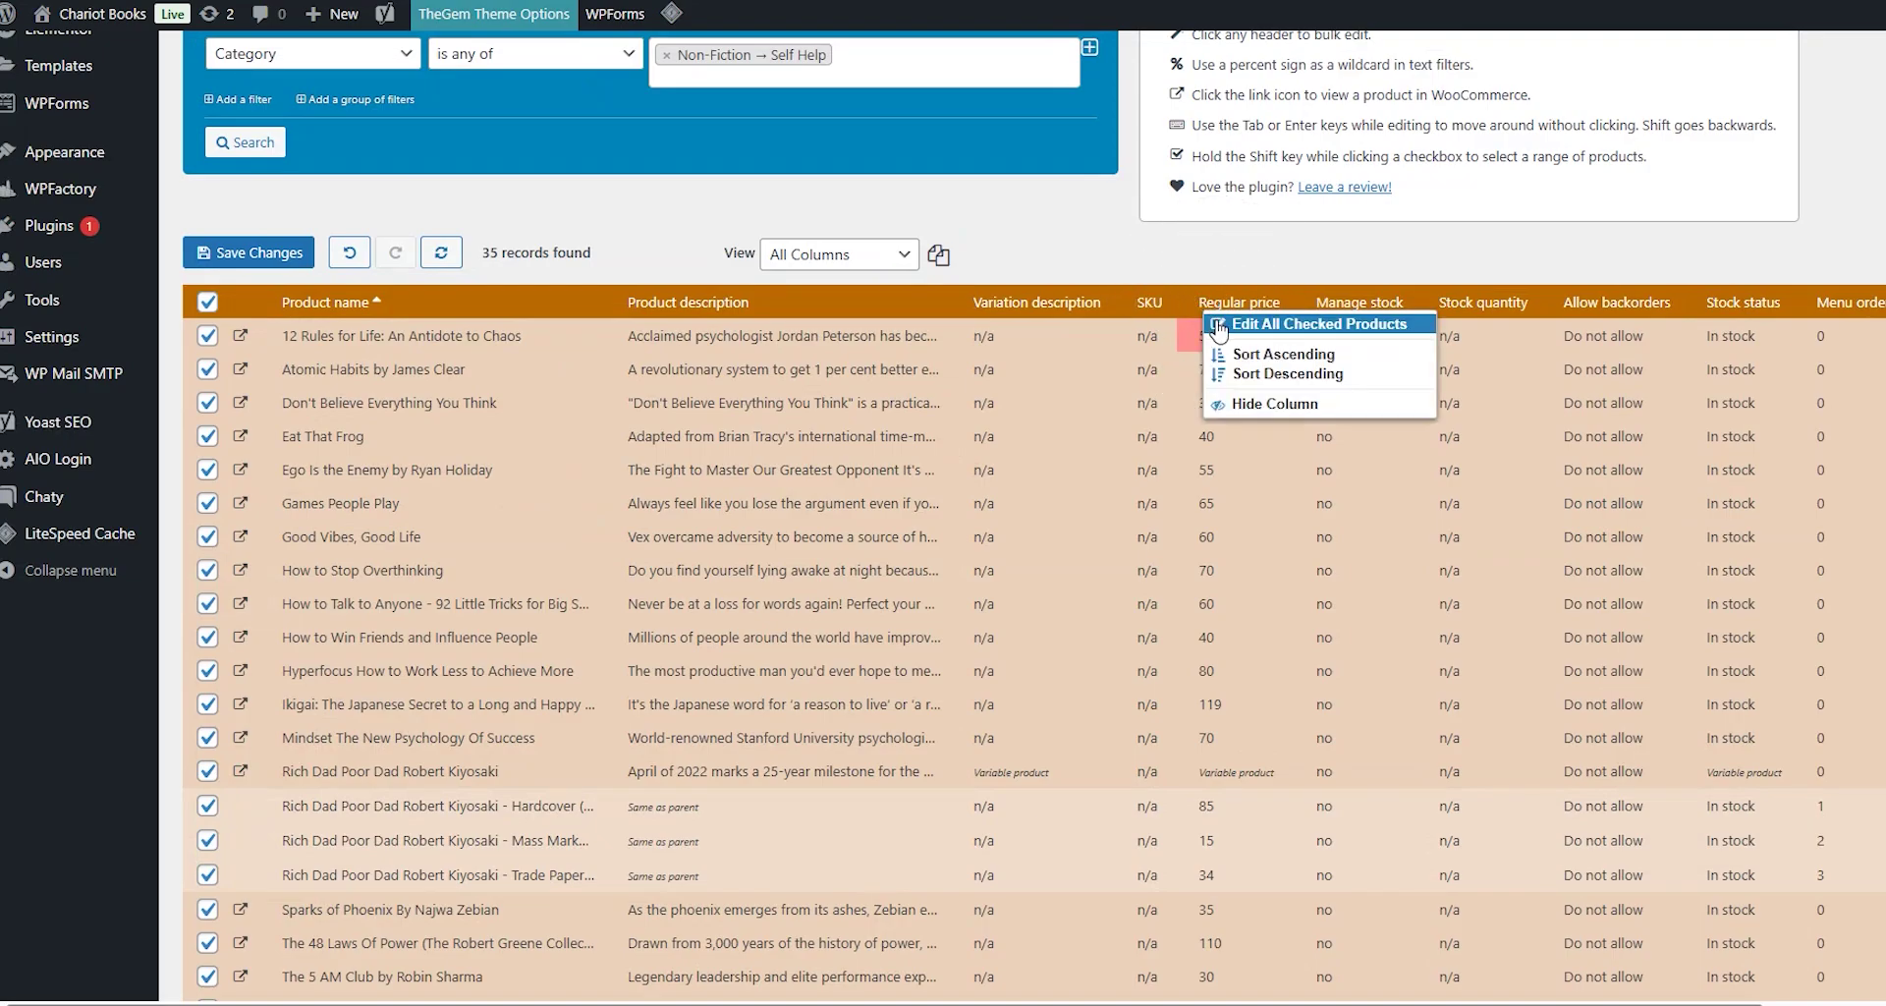
click(1222, 327)
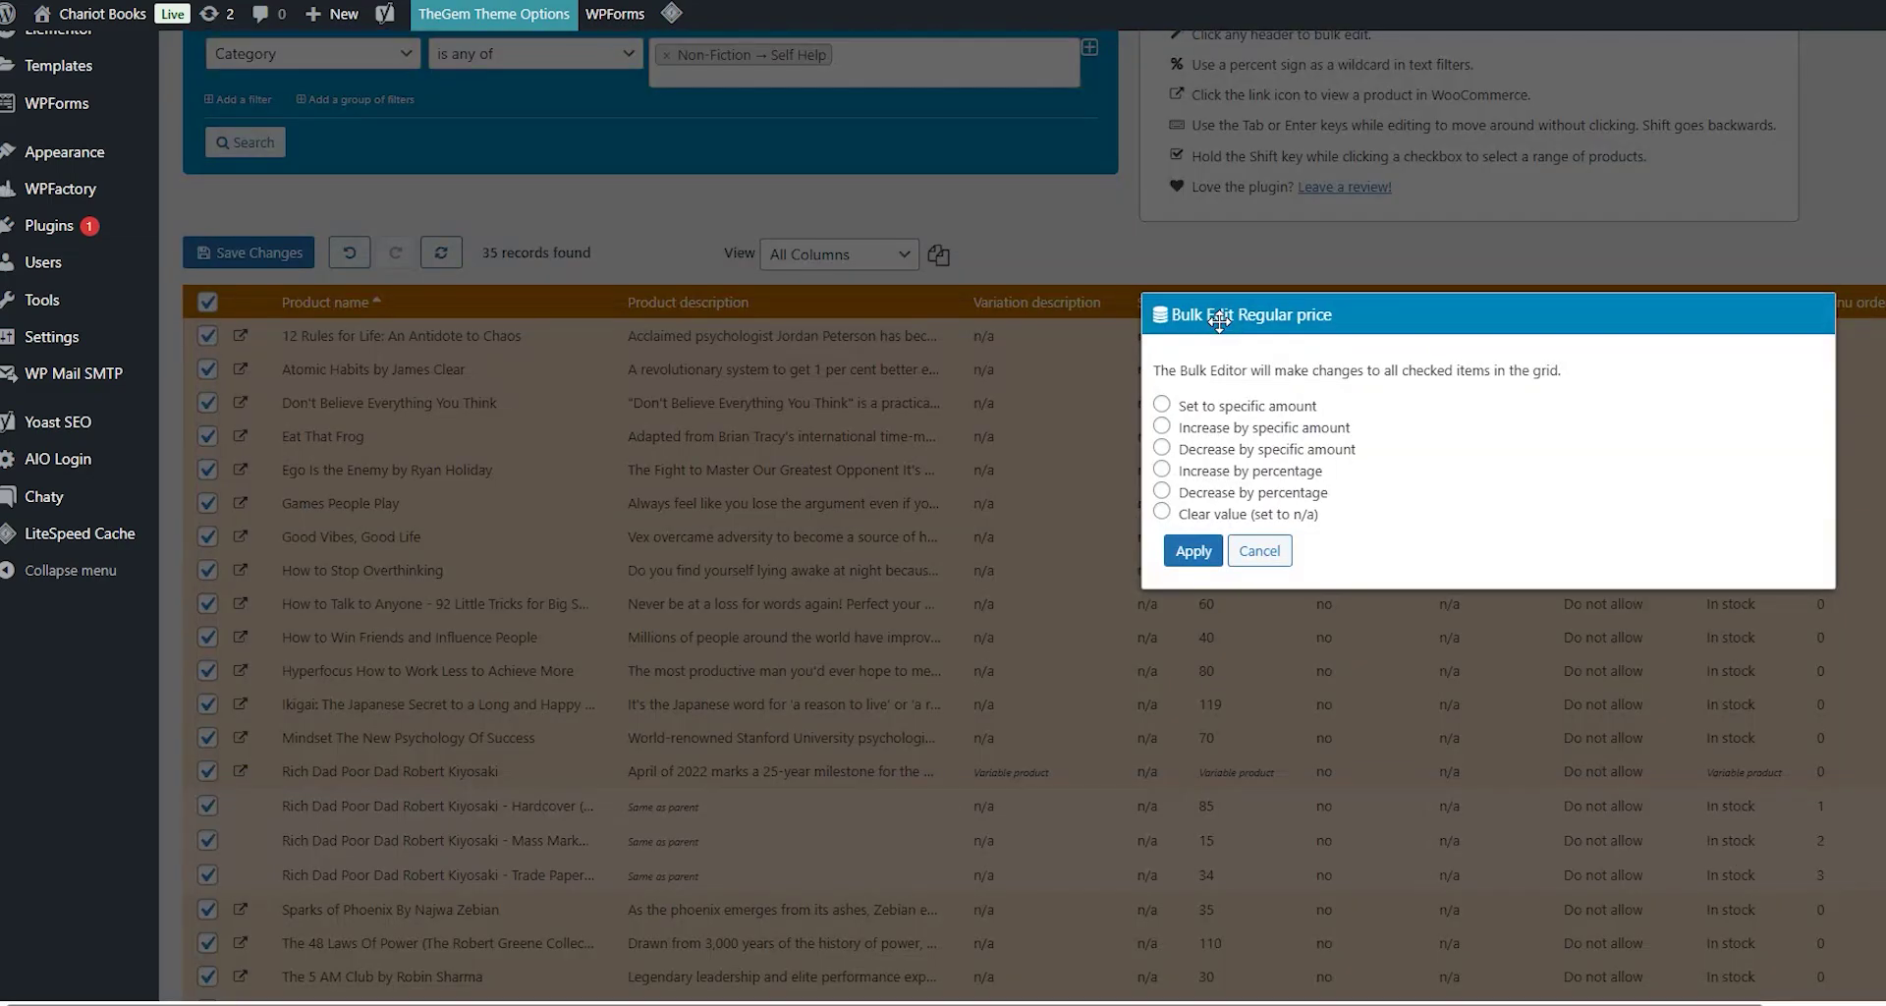
click(1226, 408)
text(50)
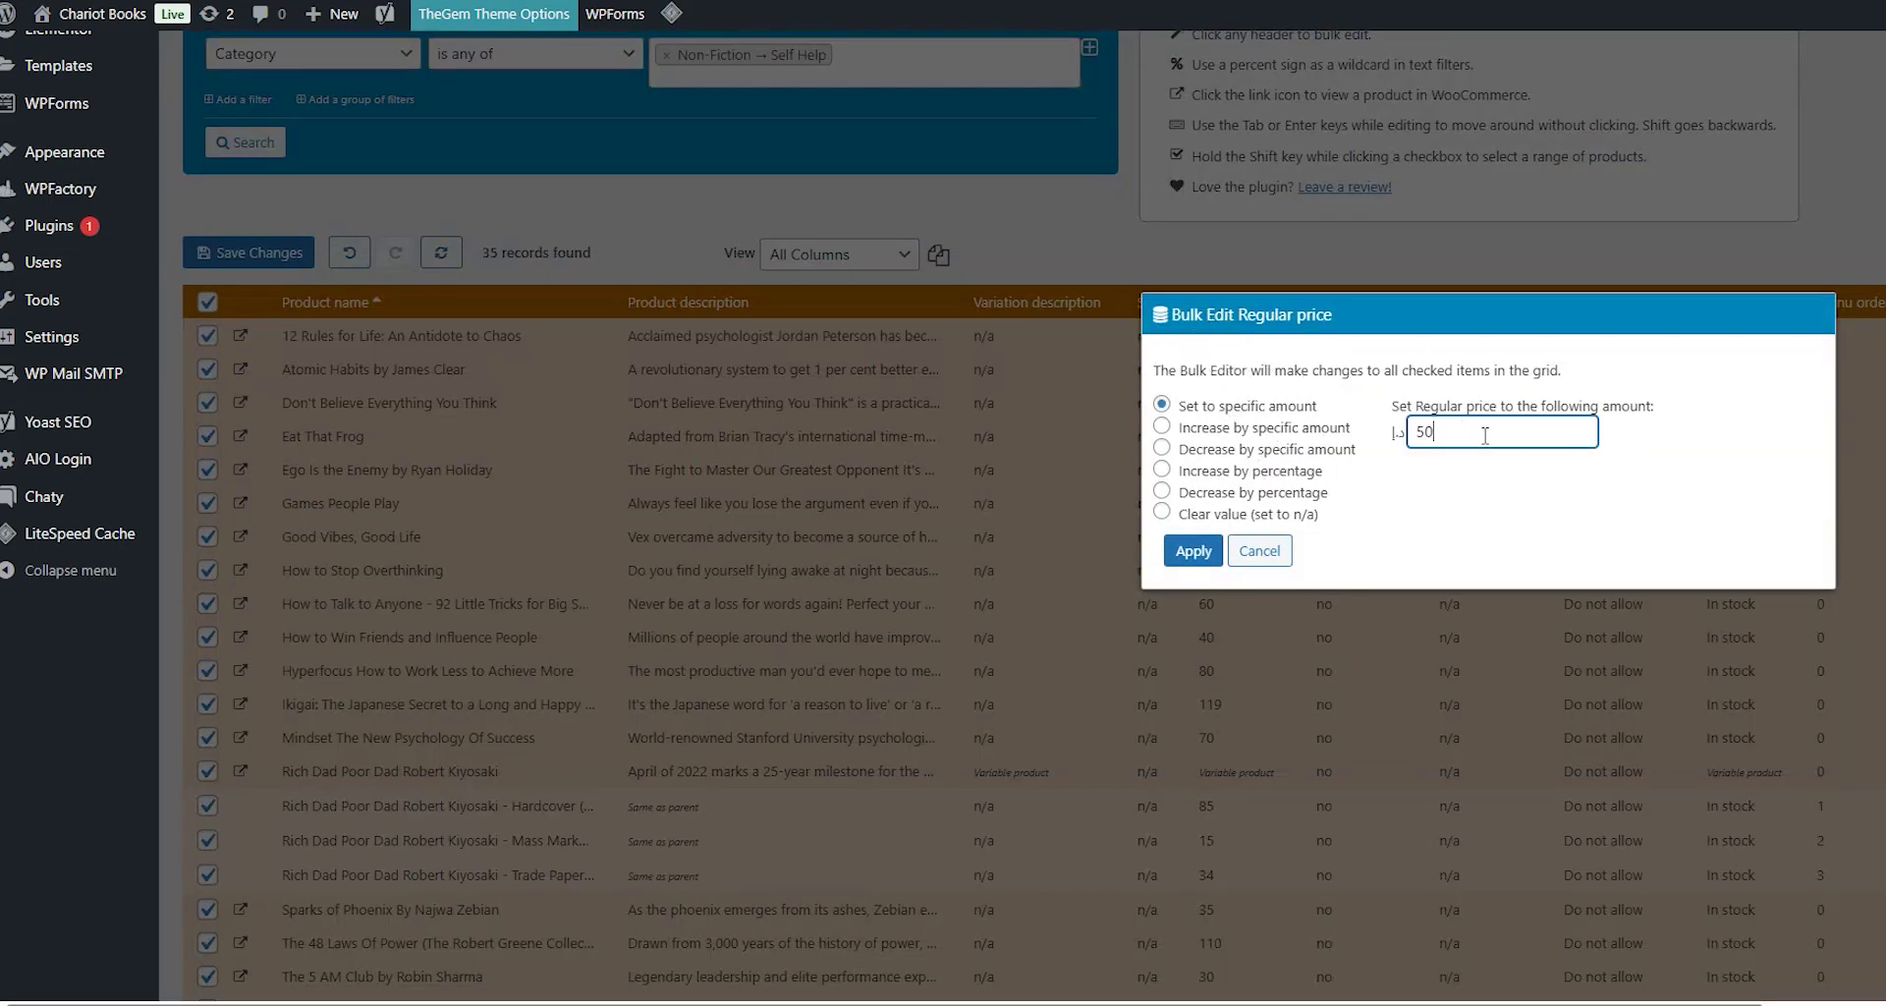
click(1194, 552)
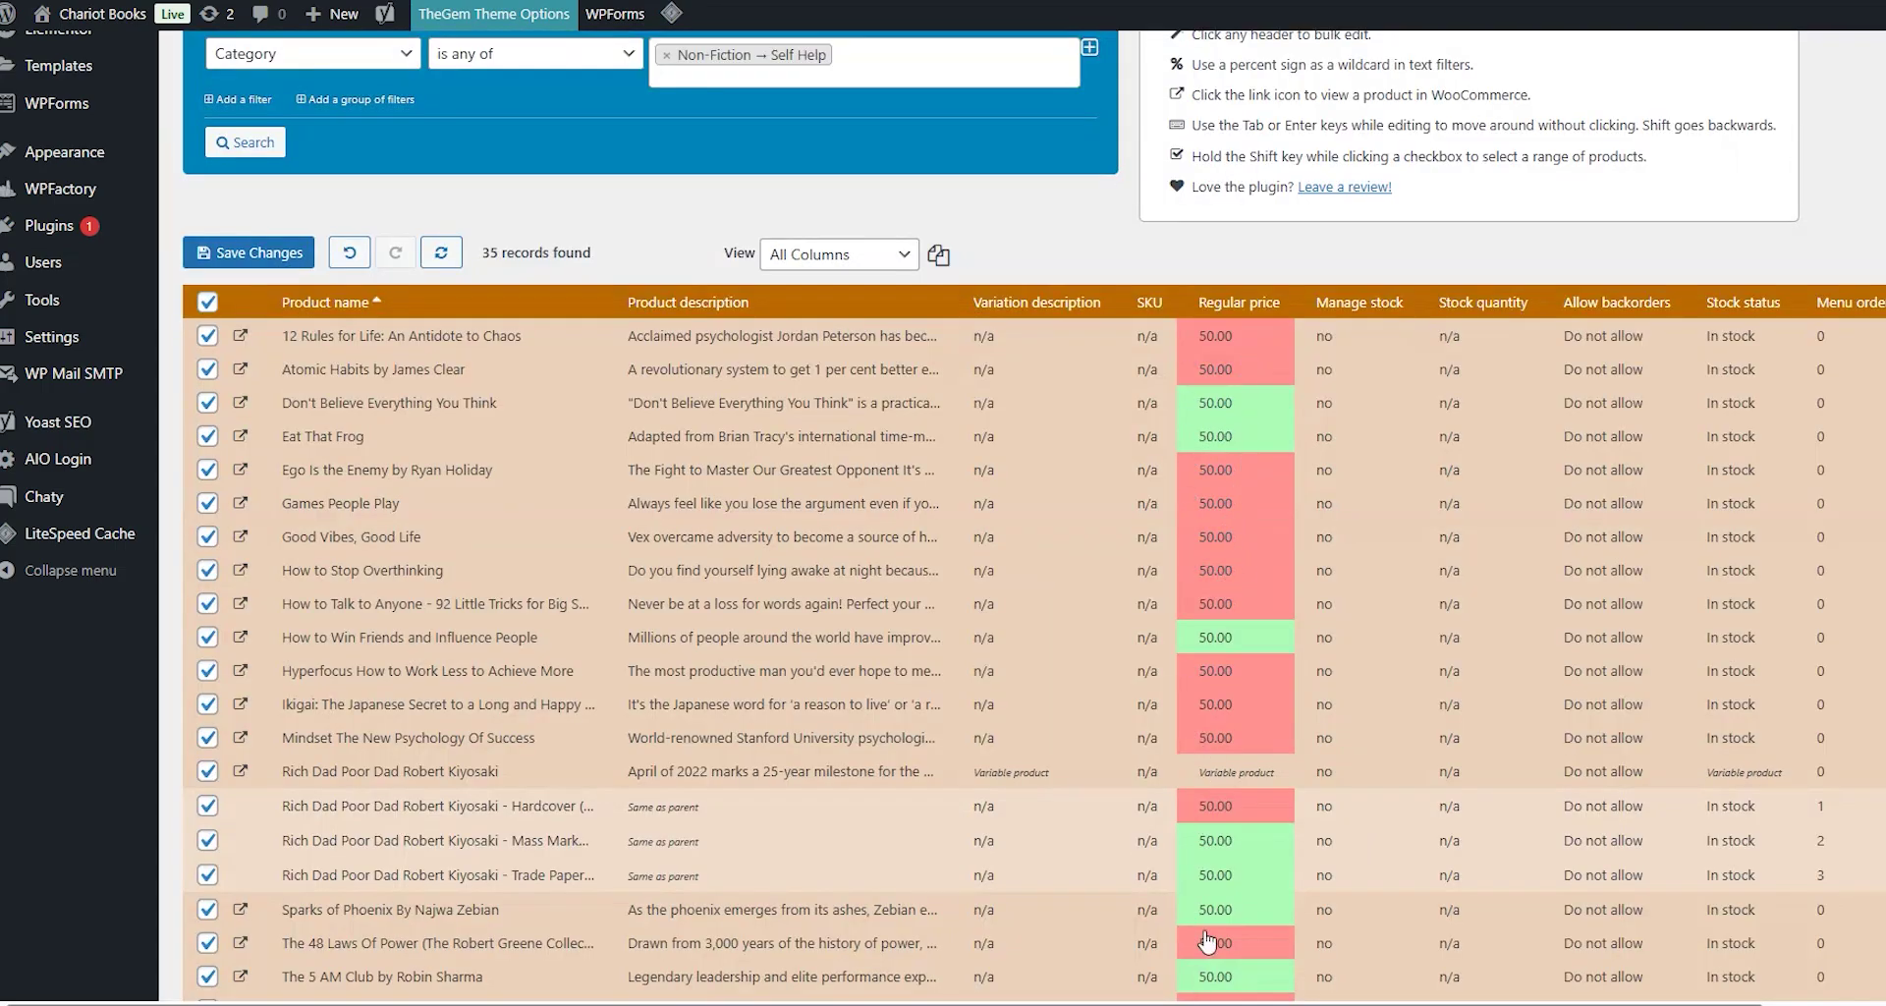
- Save the price changes and confirm 12 Rules for Life shows 50.00 regular, 35.00 sale
click(240, 258)
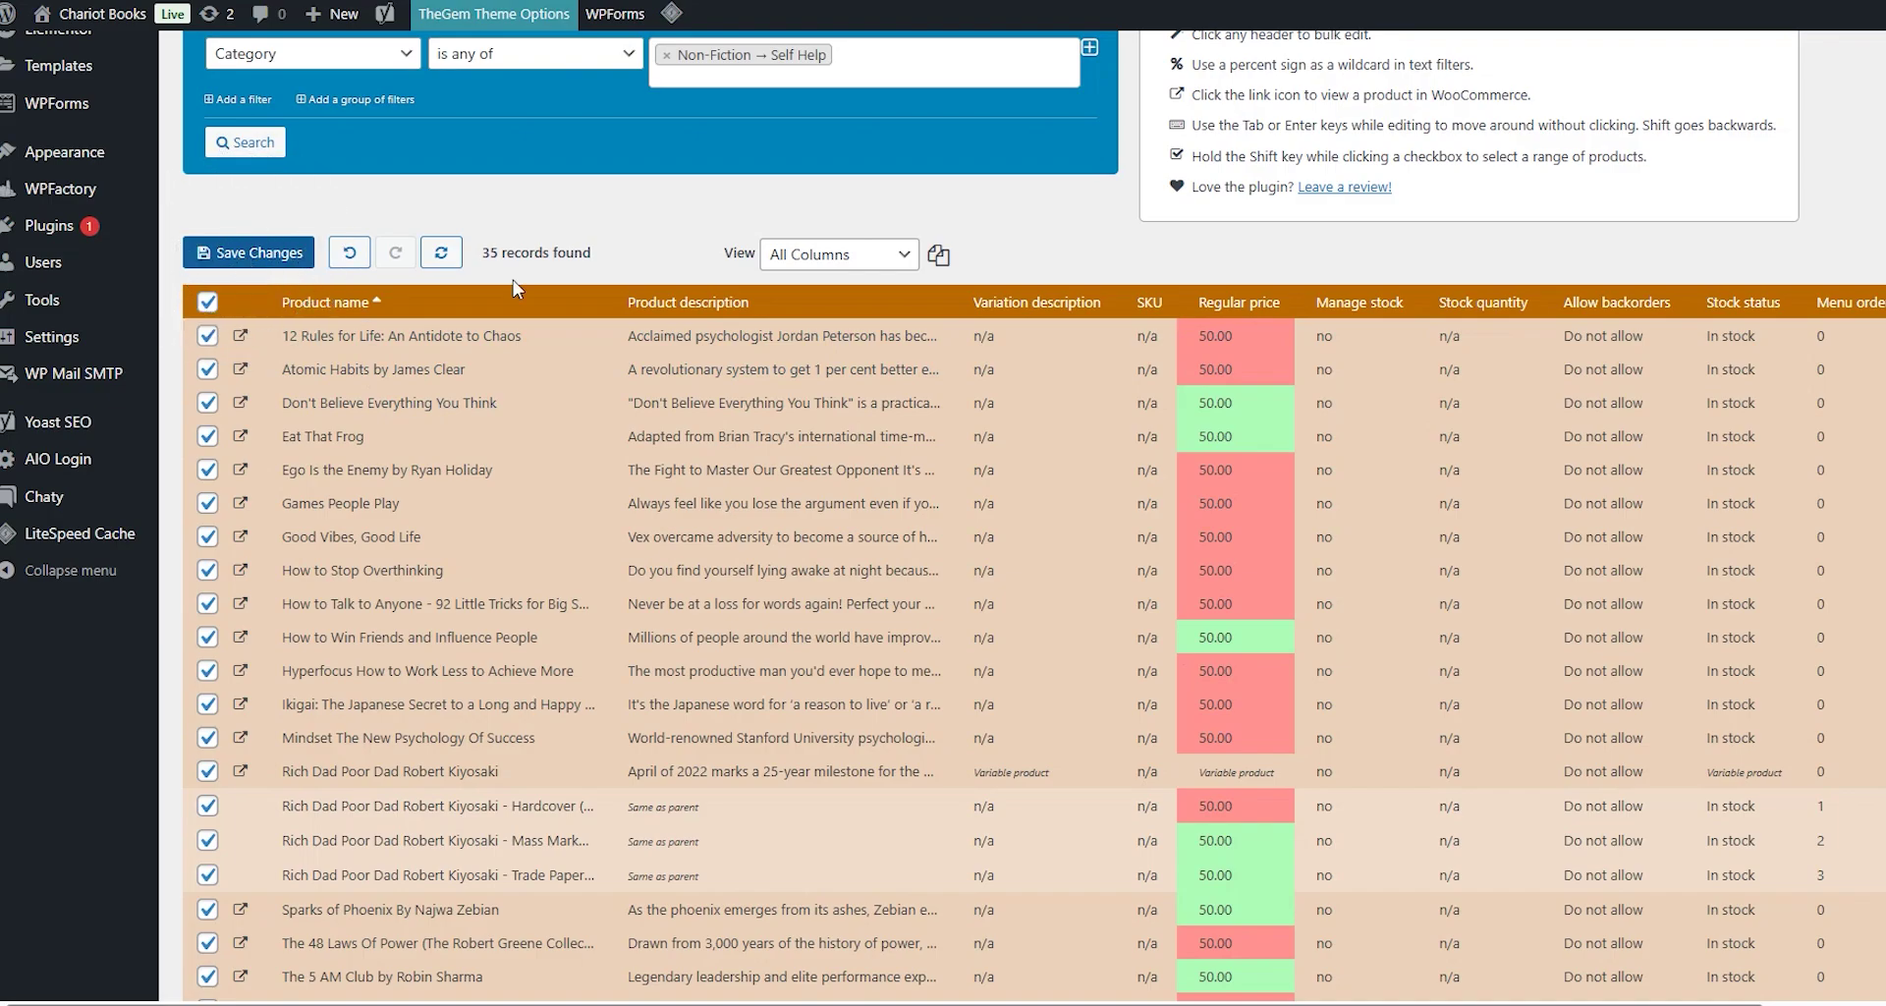
scroll(687, 540, up, 5)
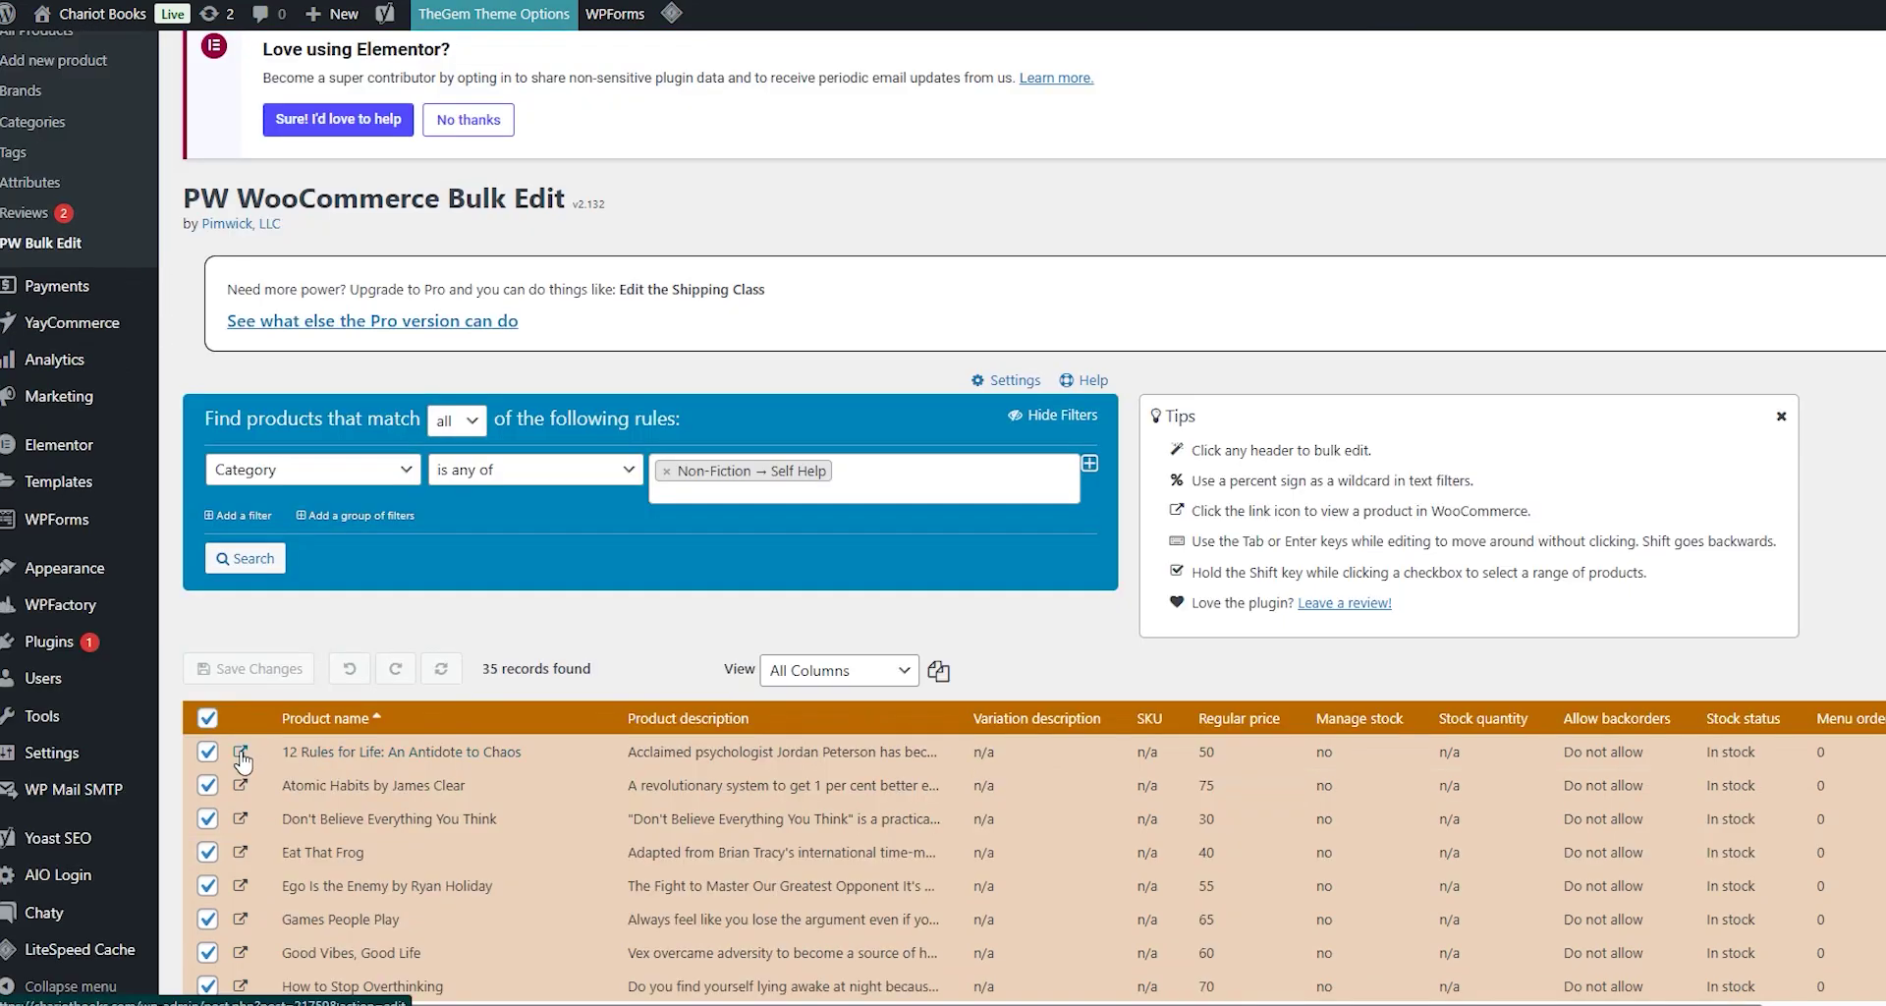
click(245, 759)
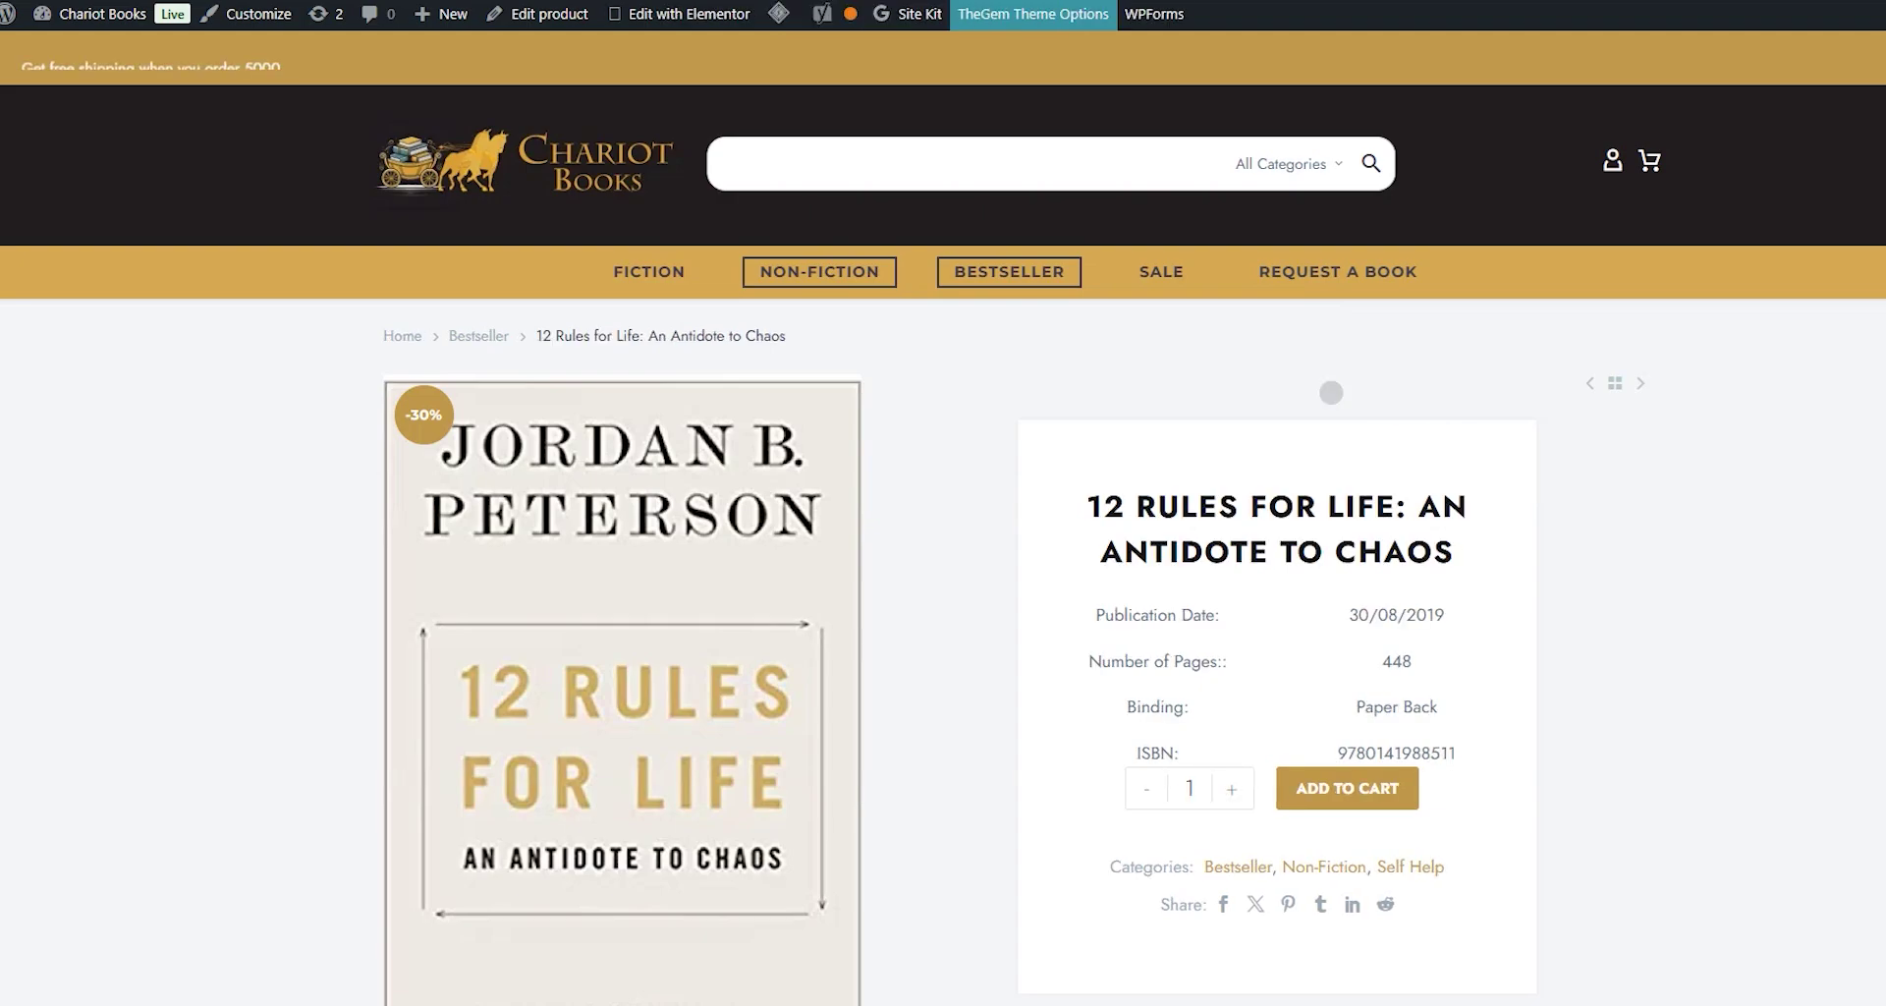
scroll(1505, 366, down, 2)
scroll(943, 530, down, 3)
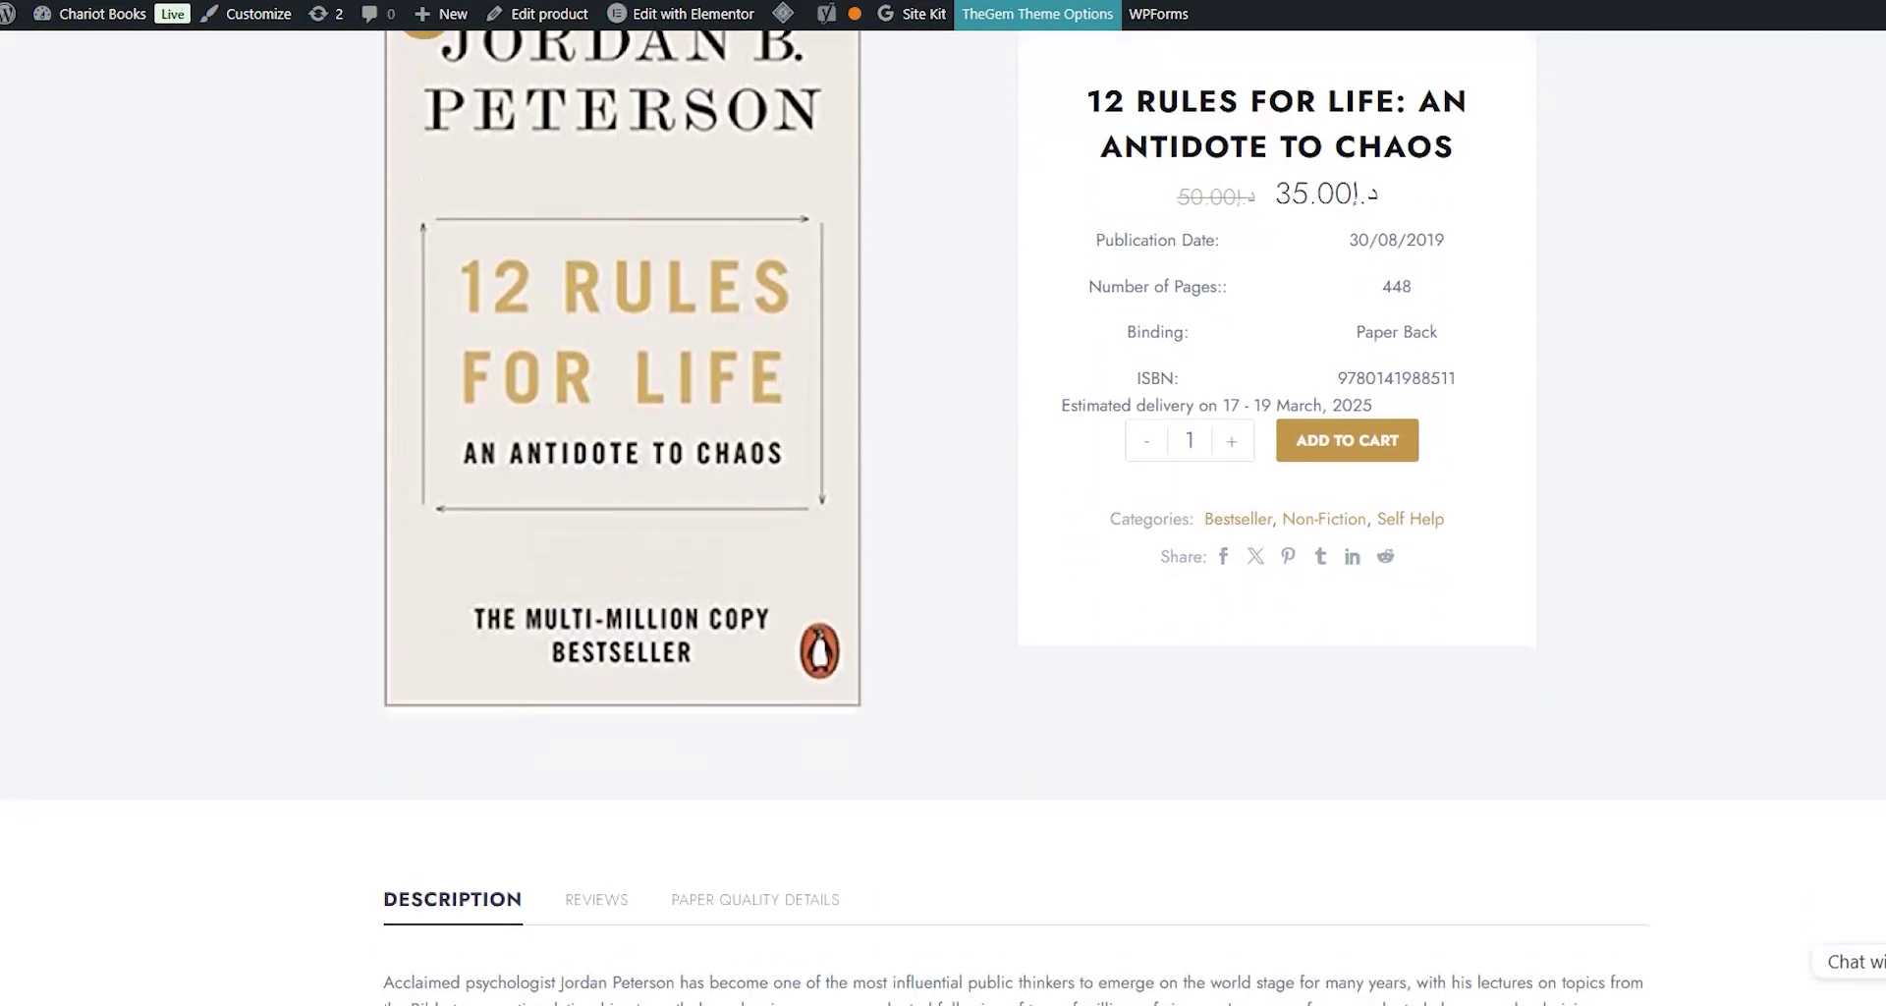
scroll(943, 531, up, 1)
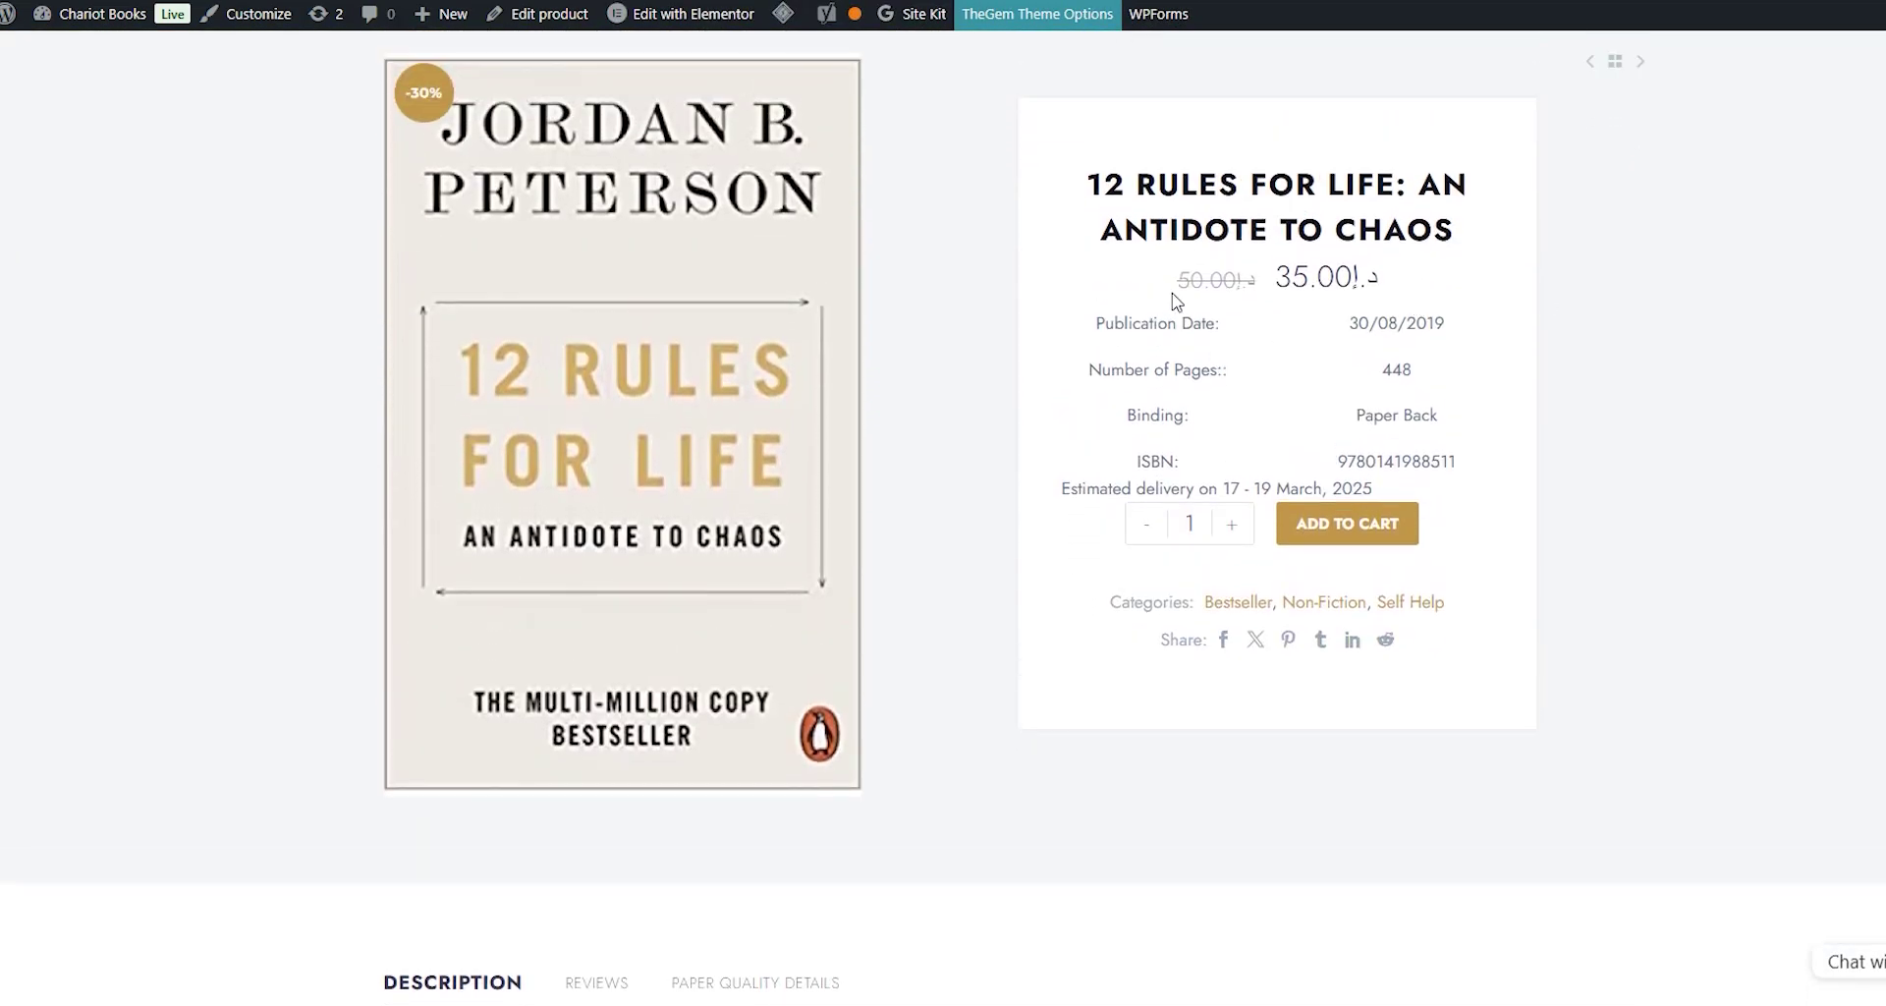
drag(1175, 299, 1395, 299)
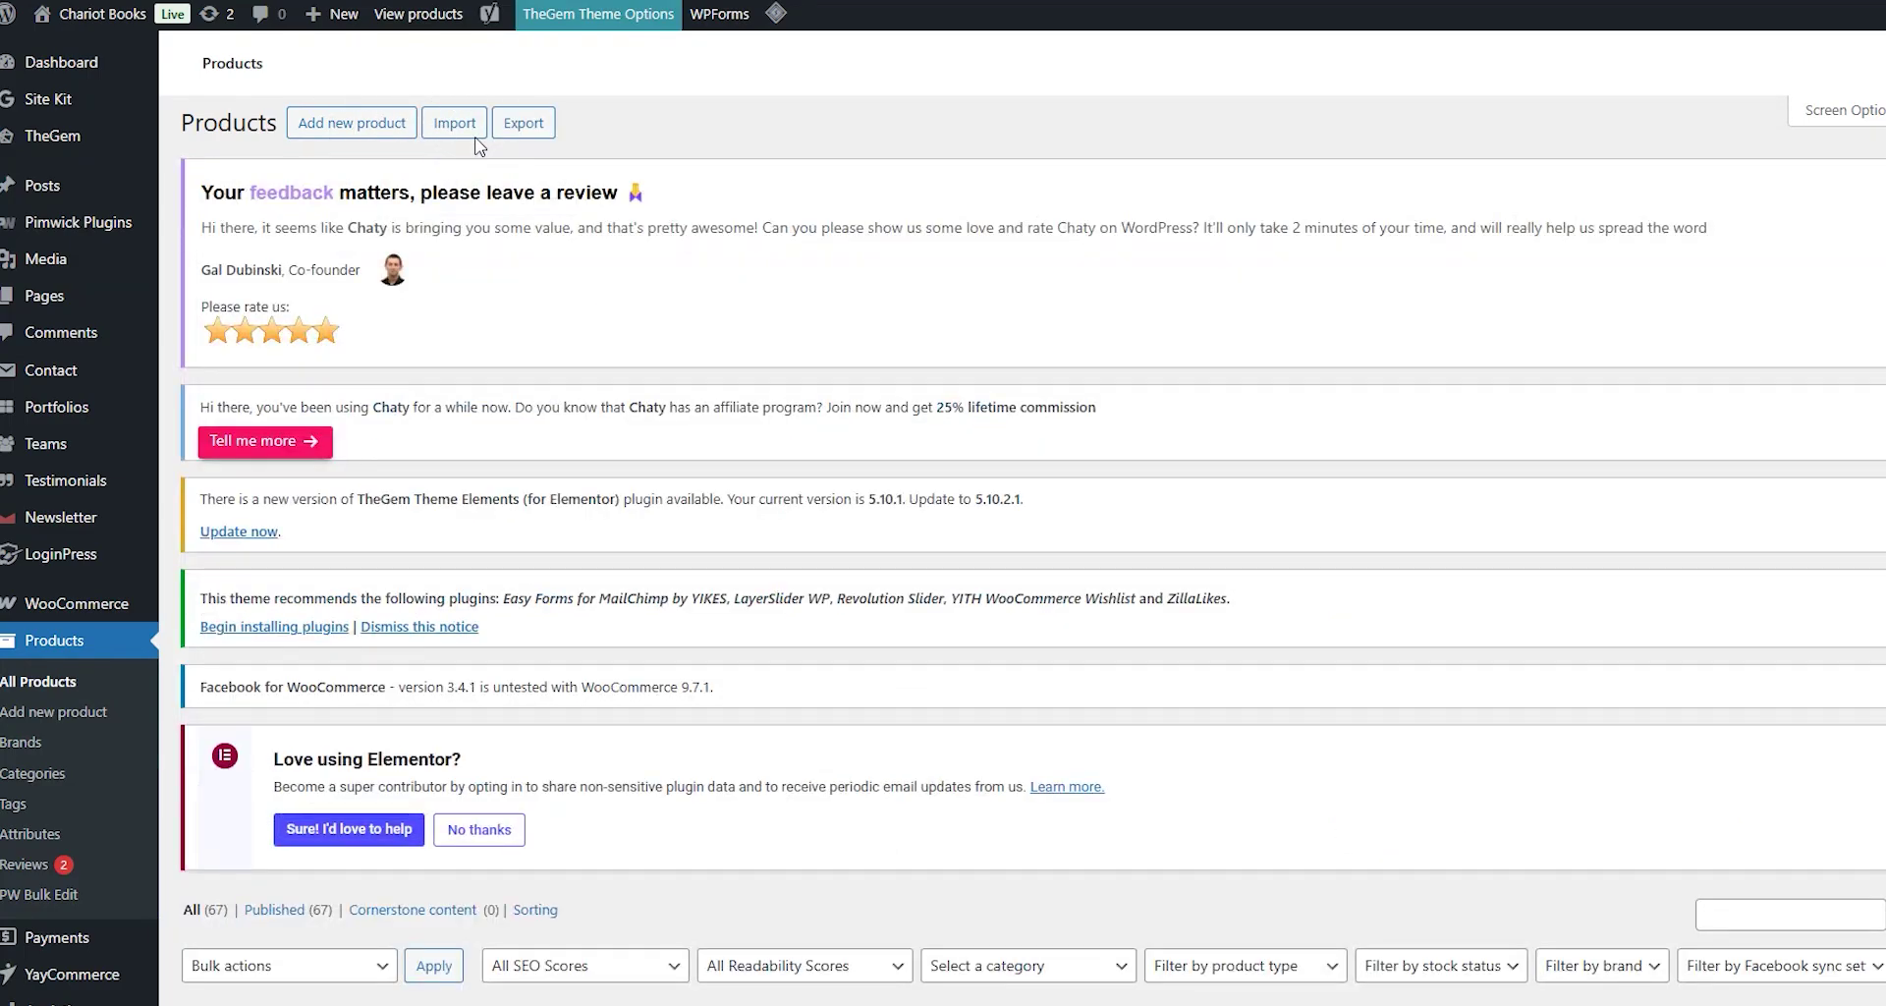
- Generate a CSV export of all products with every column, type and category
click(523, 124)
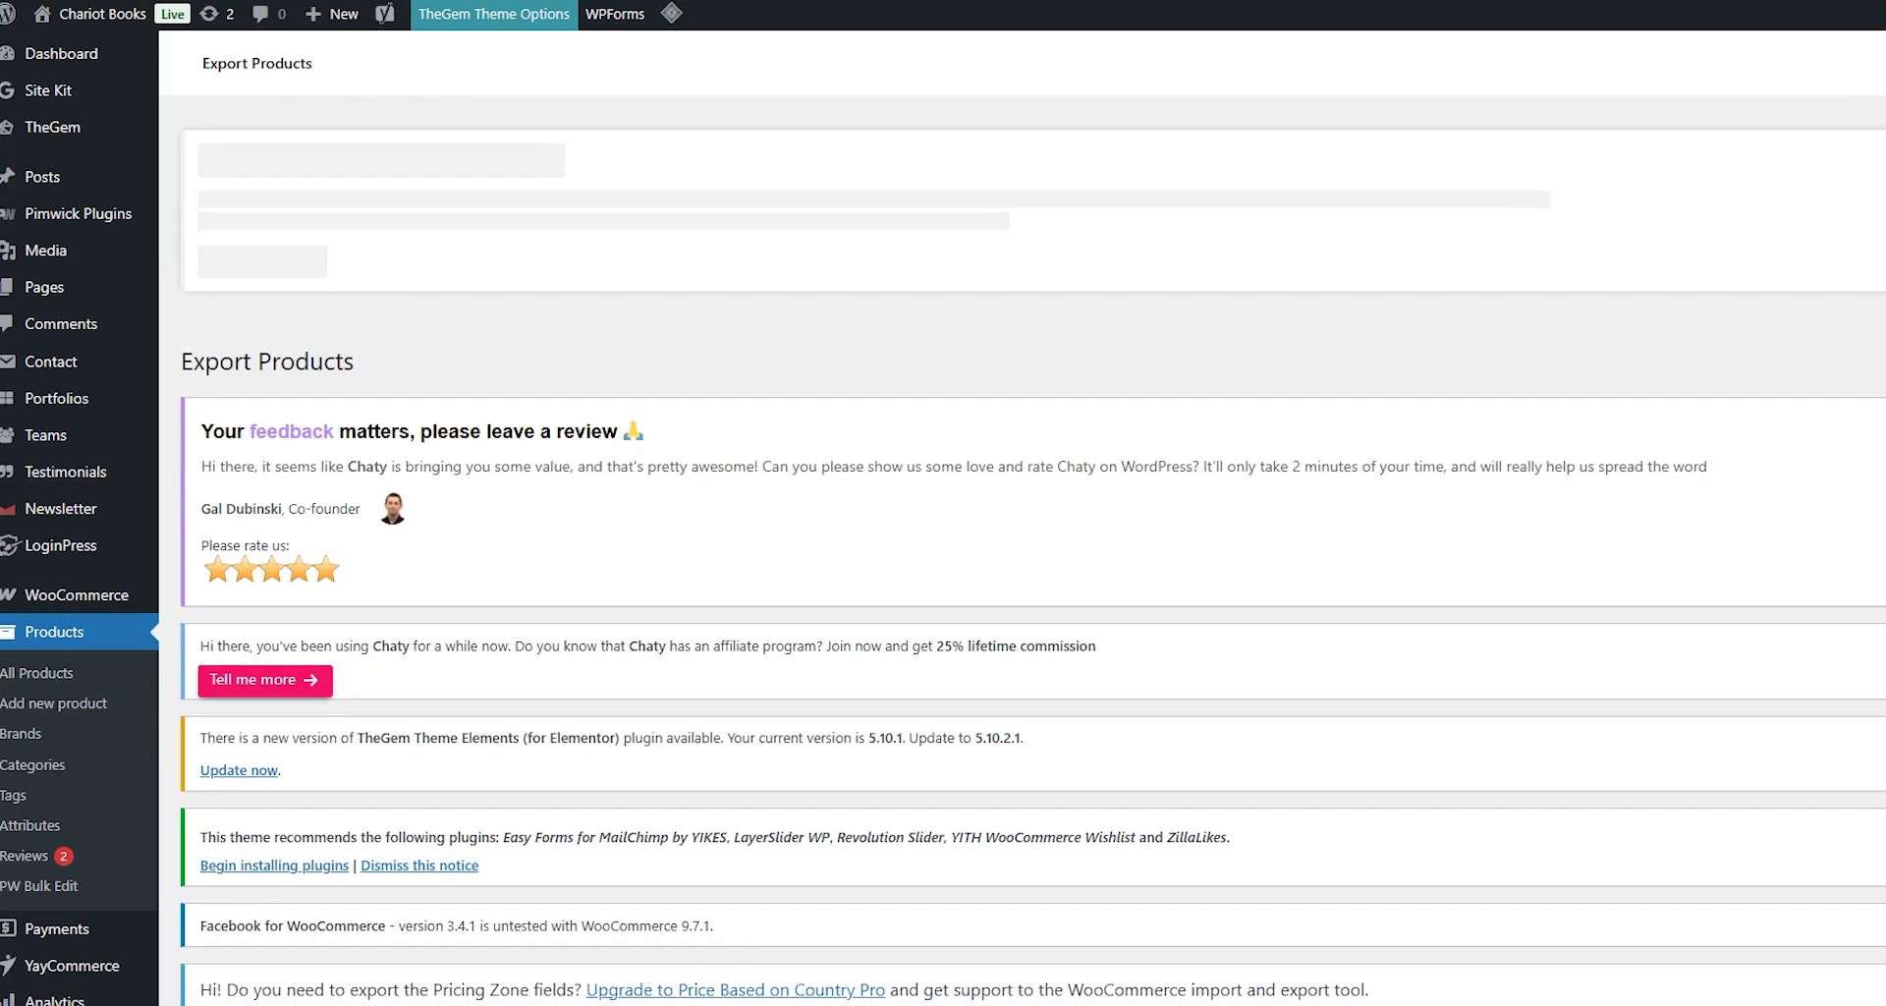
scroll(1051, 729, down, 5)
scroll(1022, 589, down, 1)
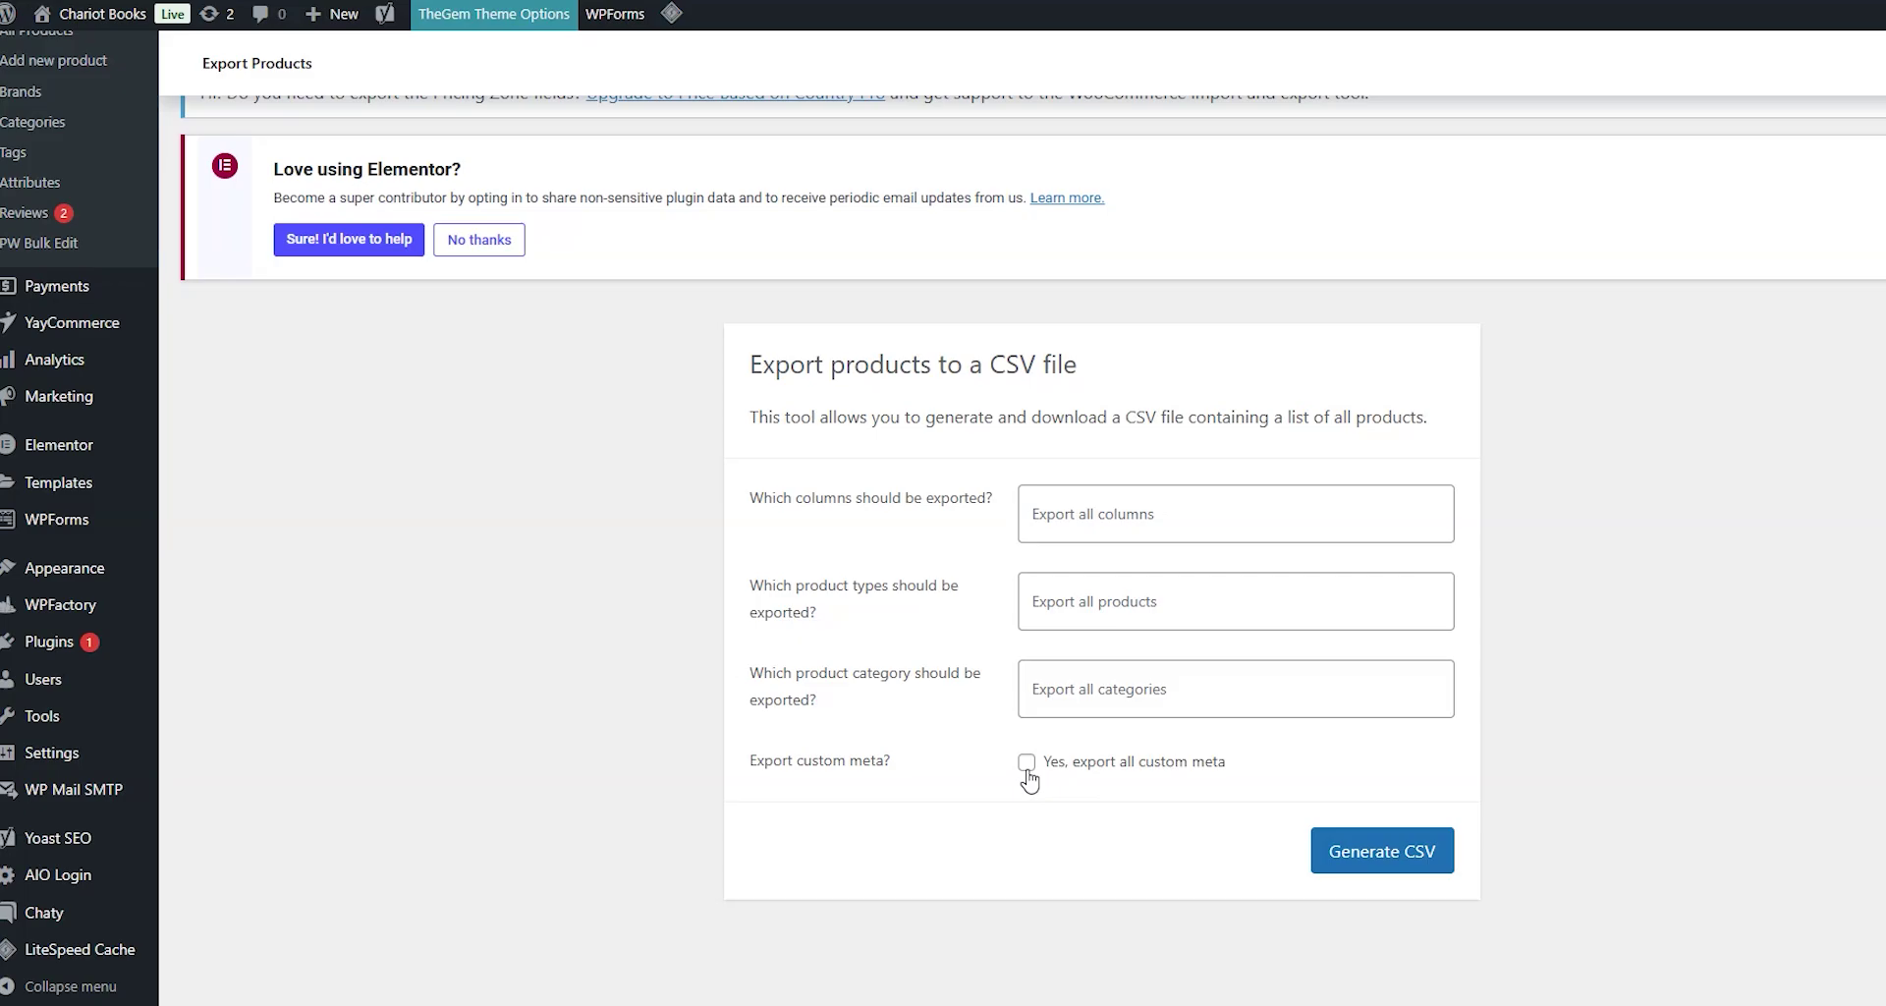
click(1337, 856)
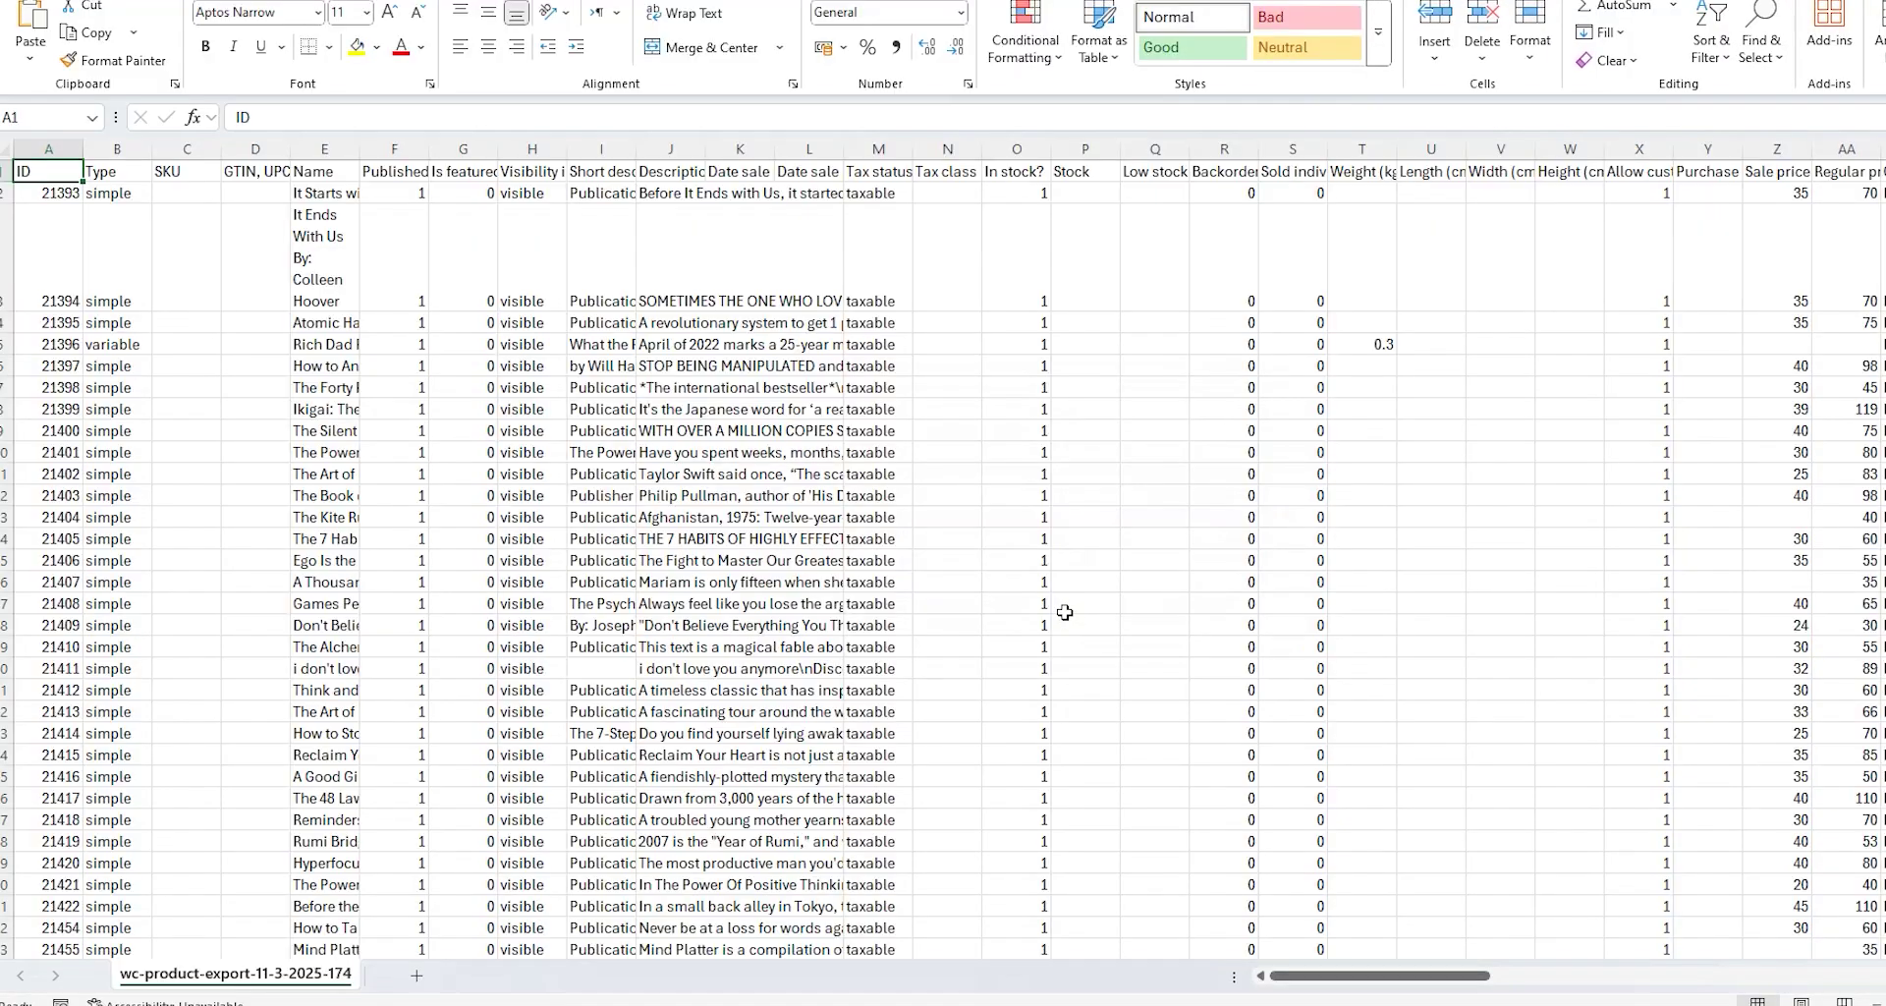
- In the exported CSV, give the first book regular price 80 and sale price 30
click(1064, 622)
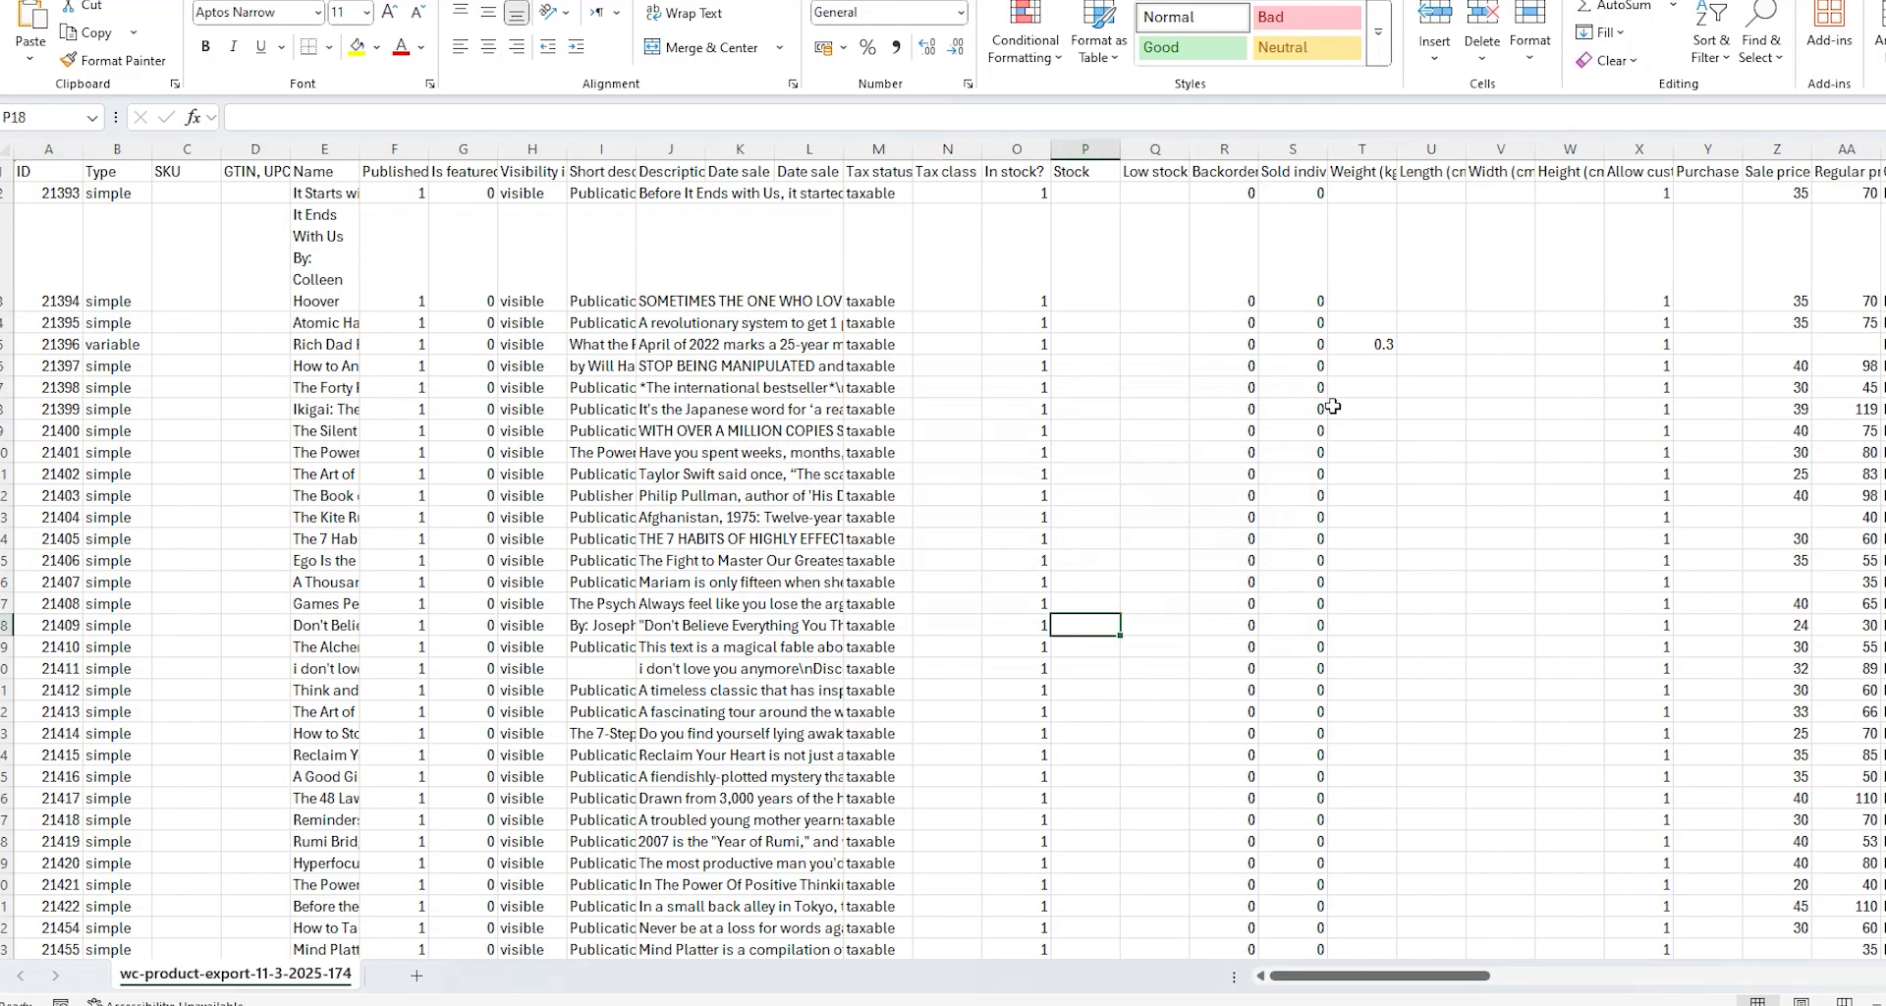
drag(1317, 977, 1372, 976)
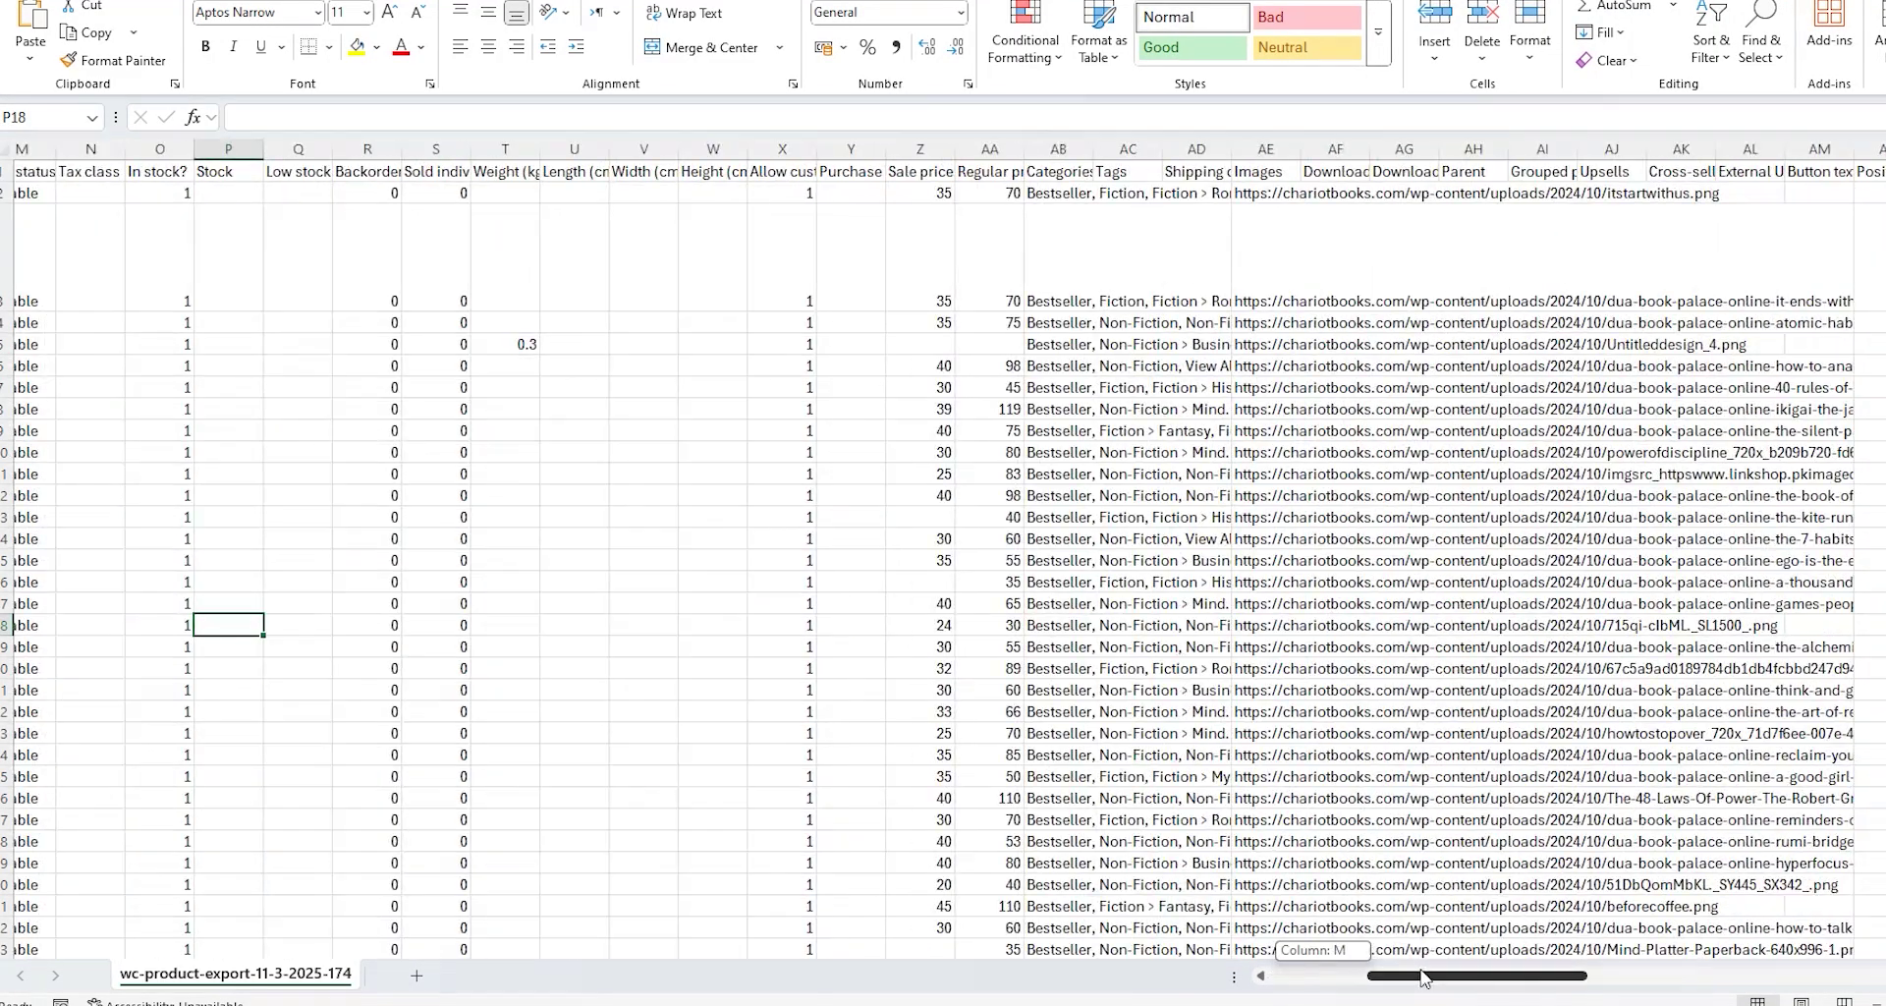
click(1287, 191)
click(1363, 191)
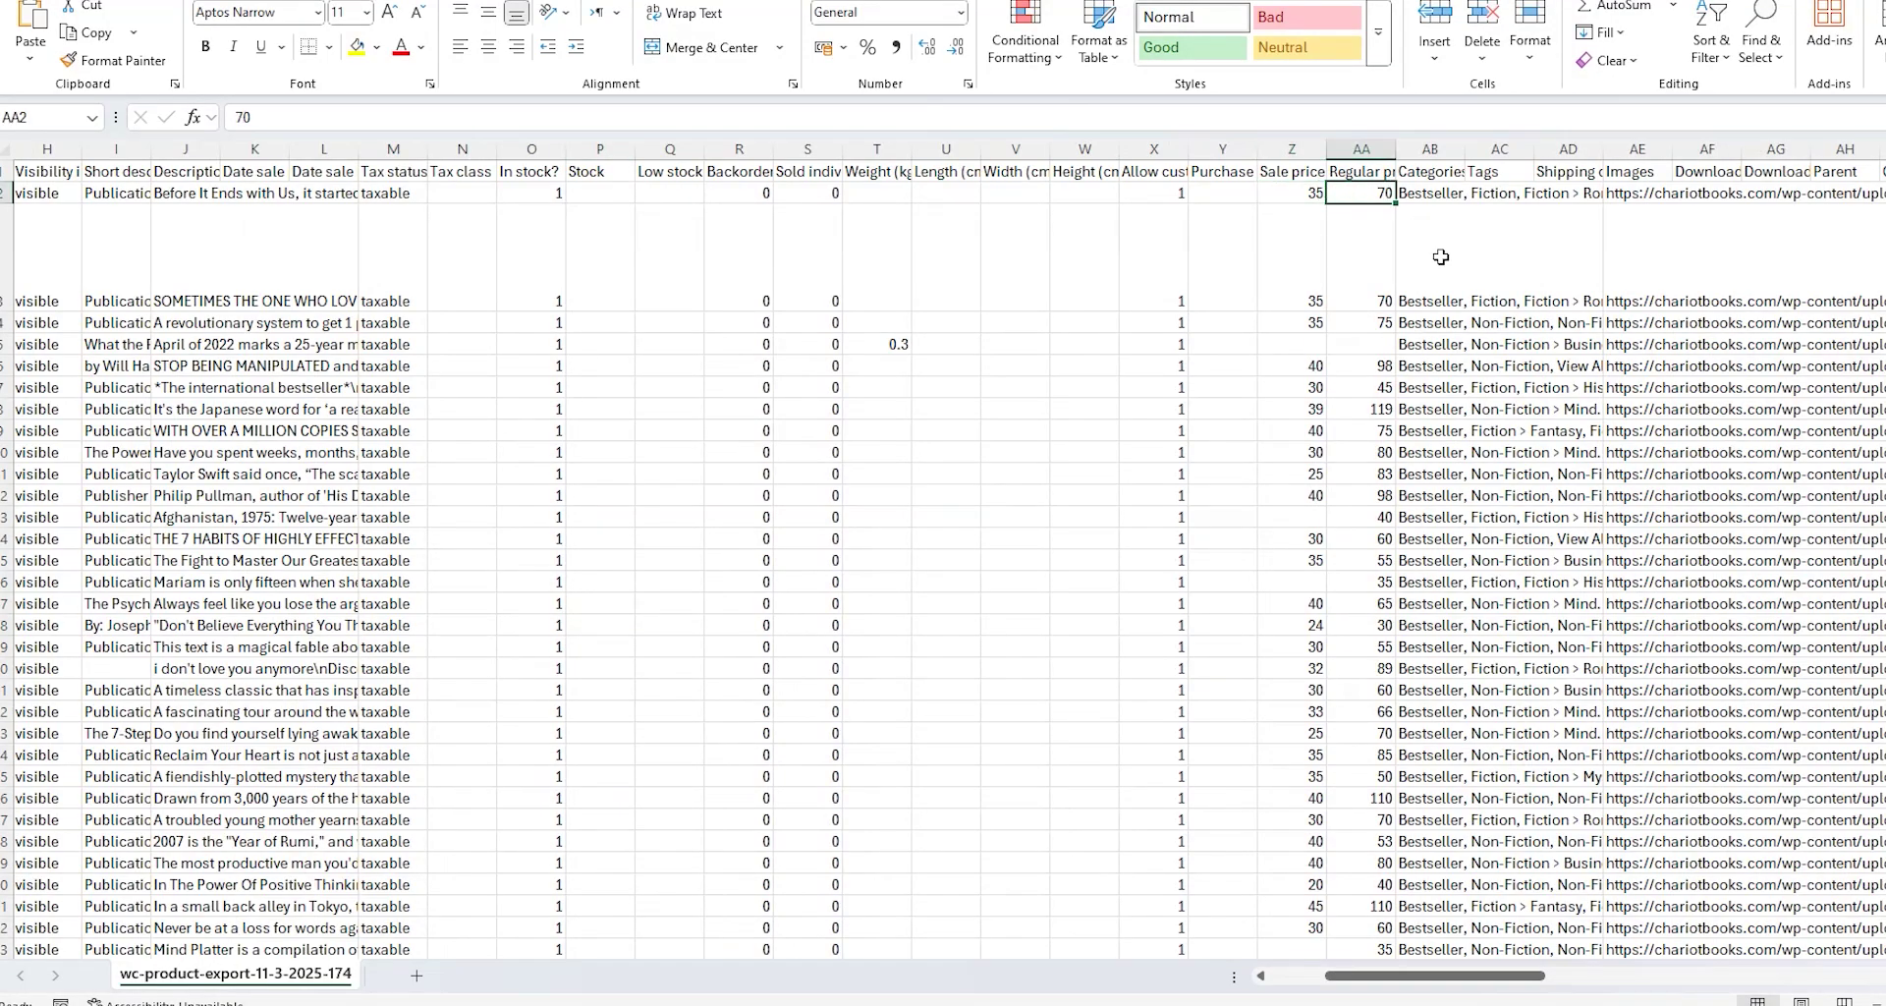
scroll(943, 548, up, 2)
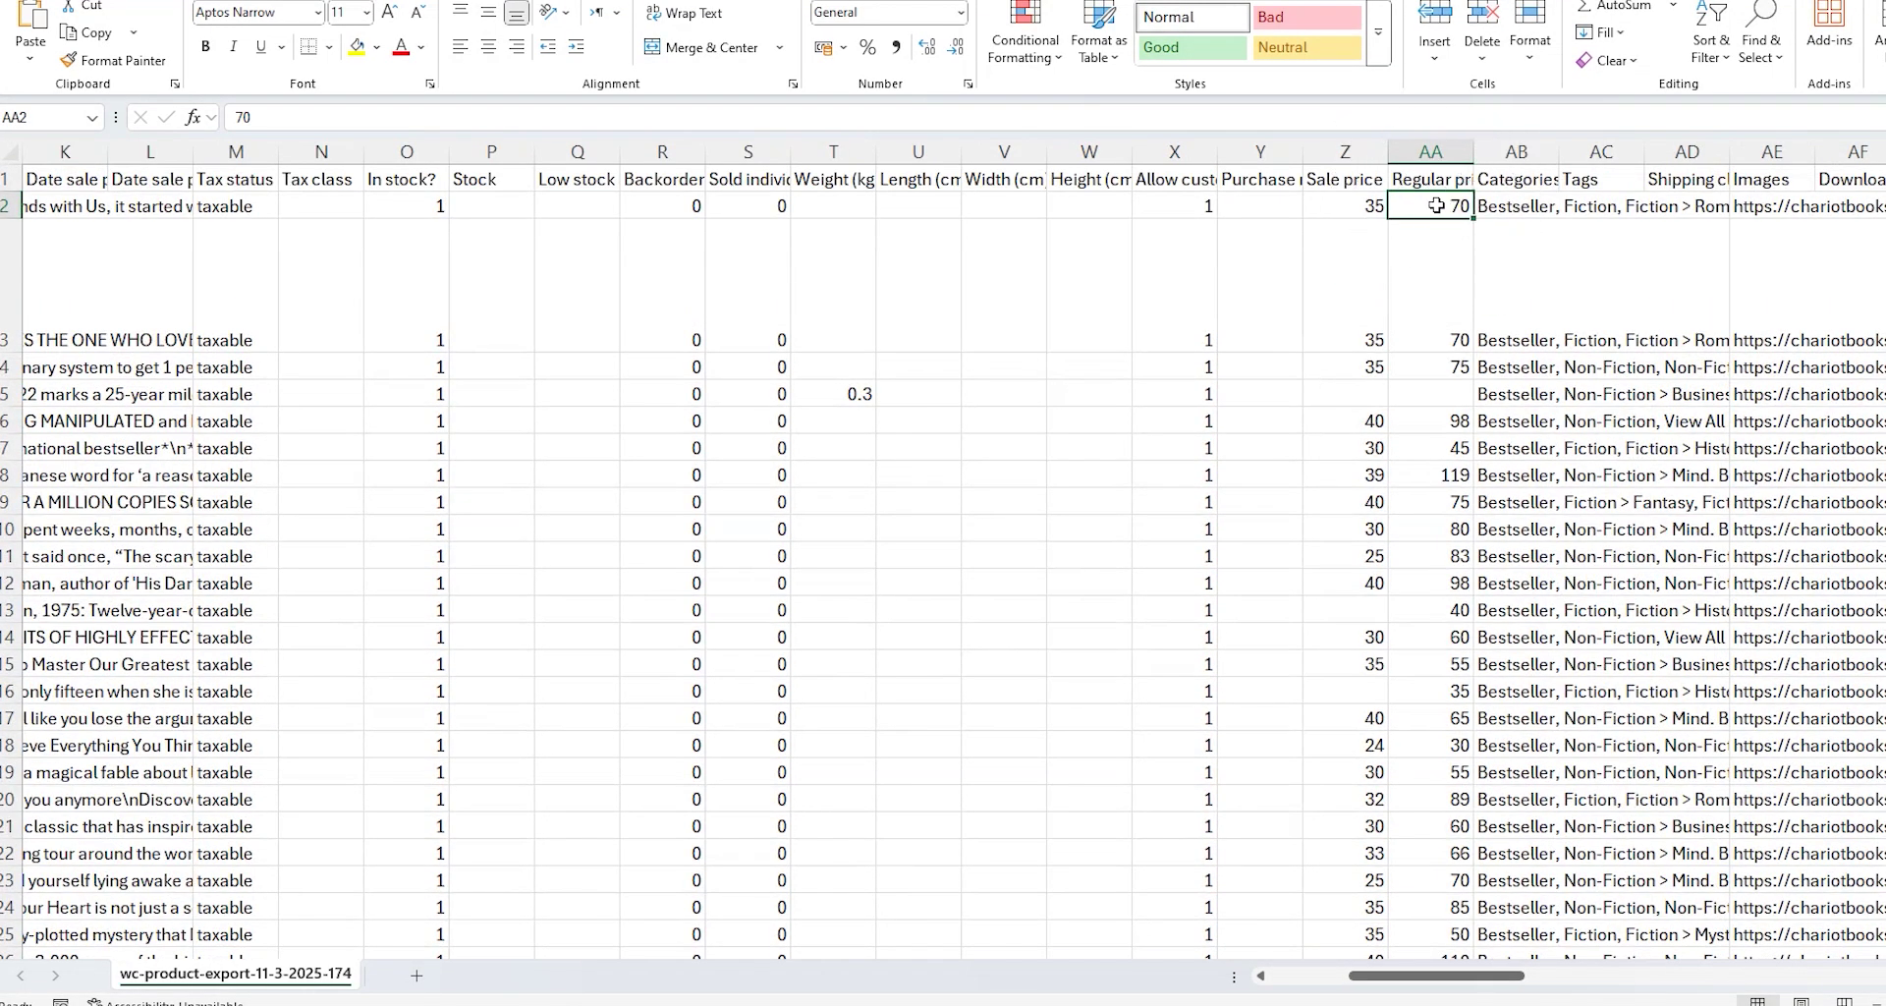
text(80)
key(Left)
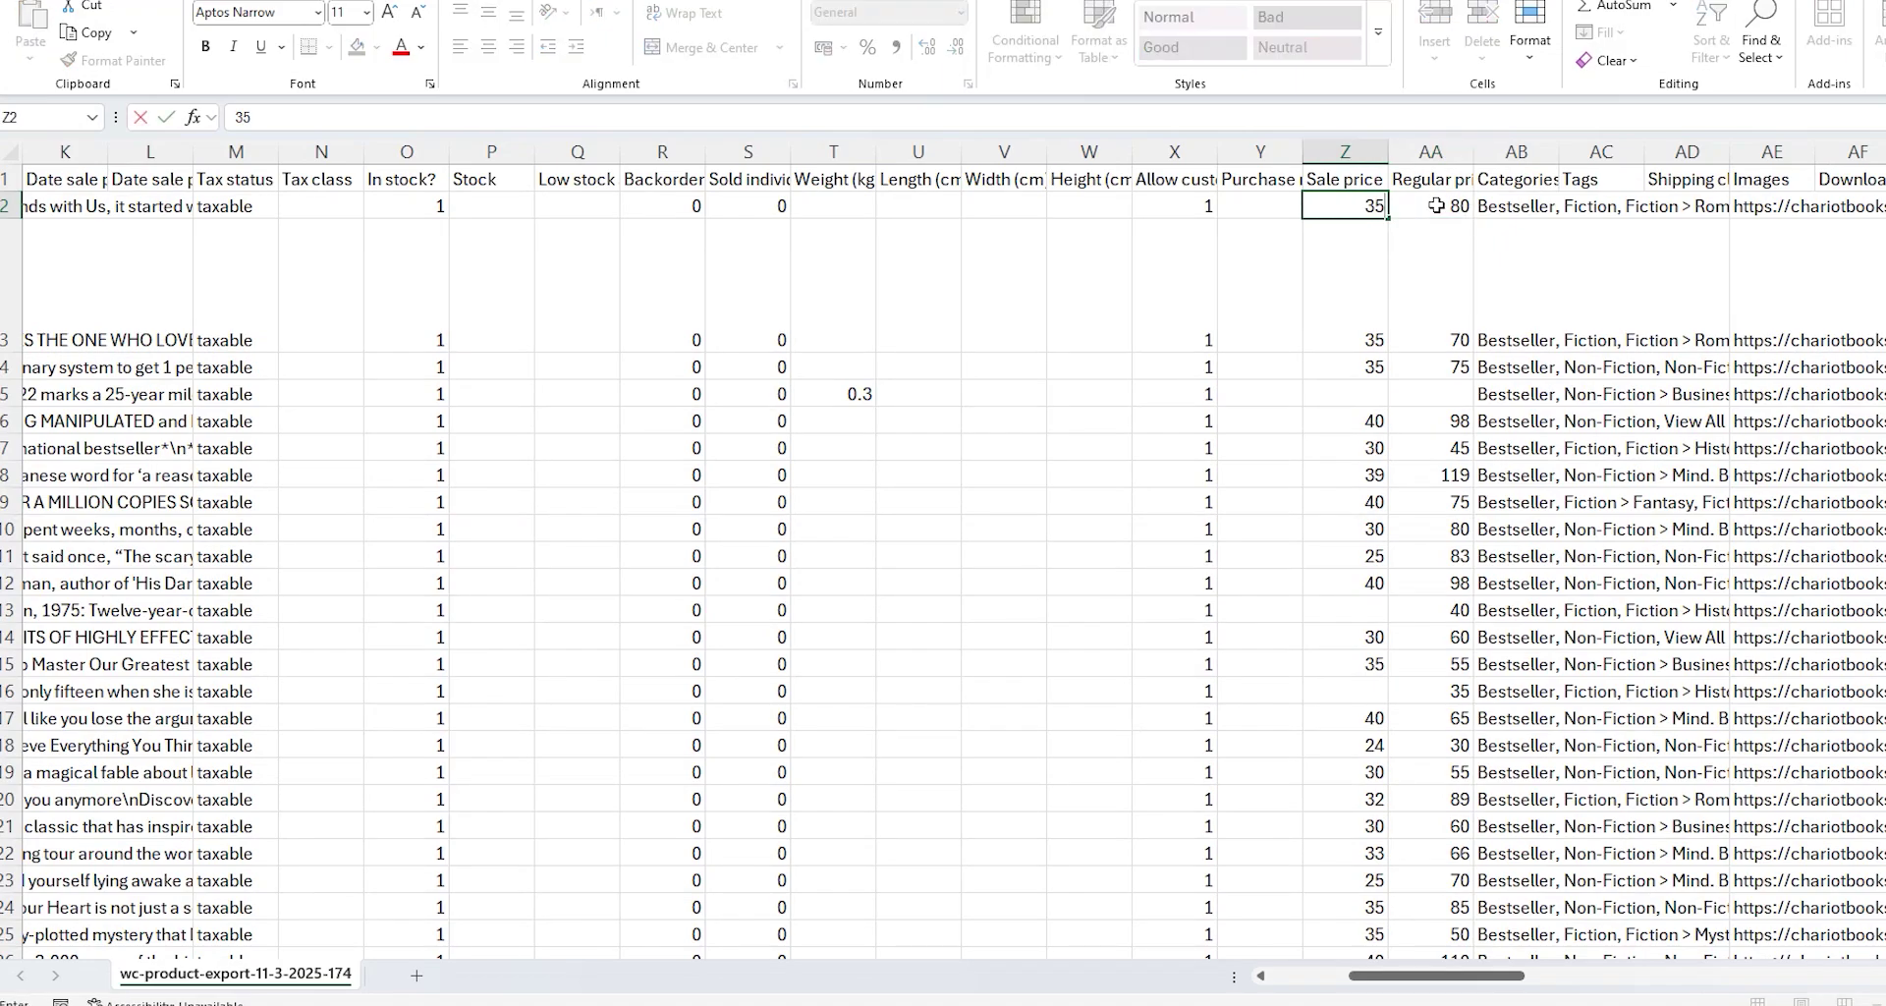
text(30)
key(Return)
- Set the next products' regular prices to 75, 70 and 90
key(Right)
text(7)
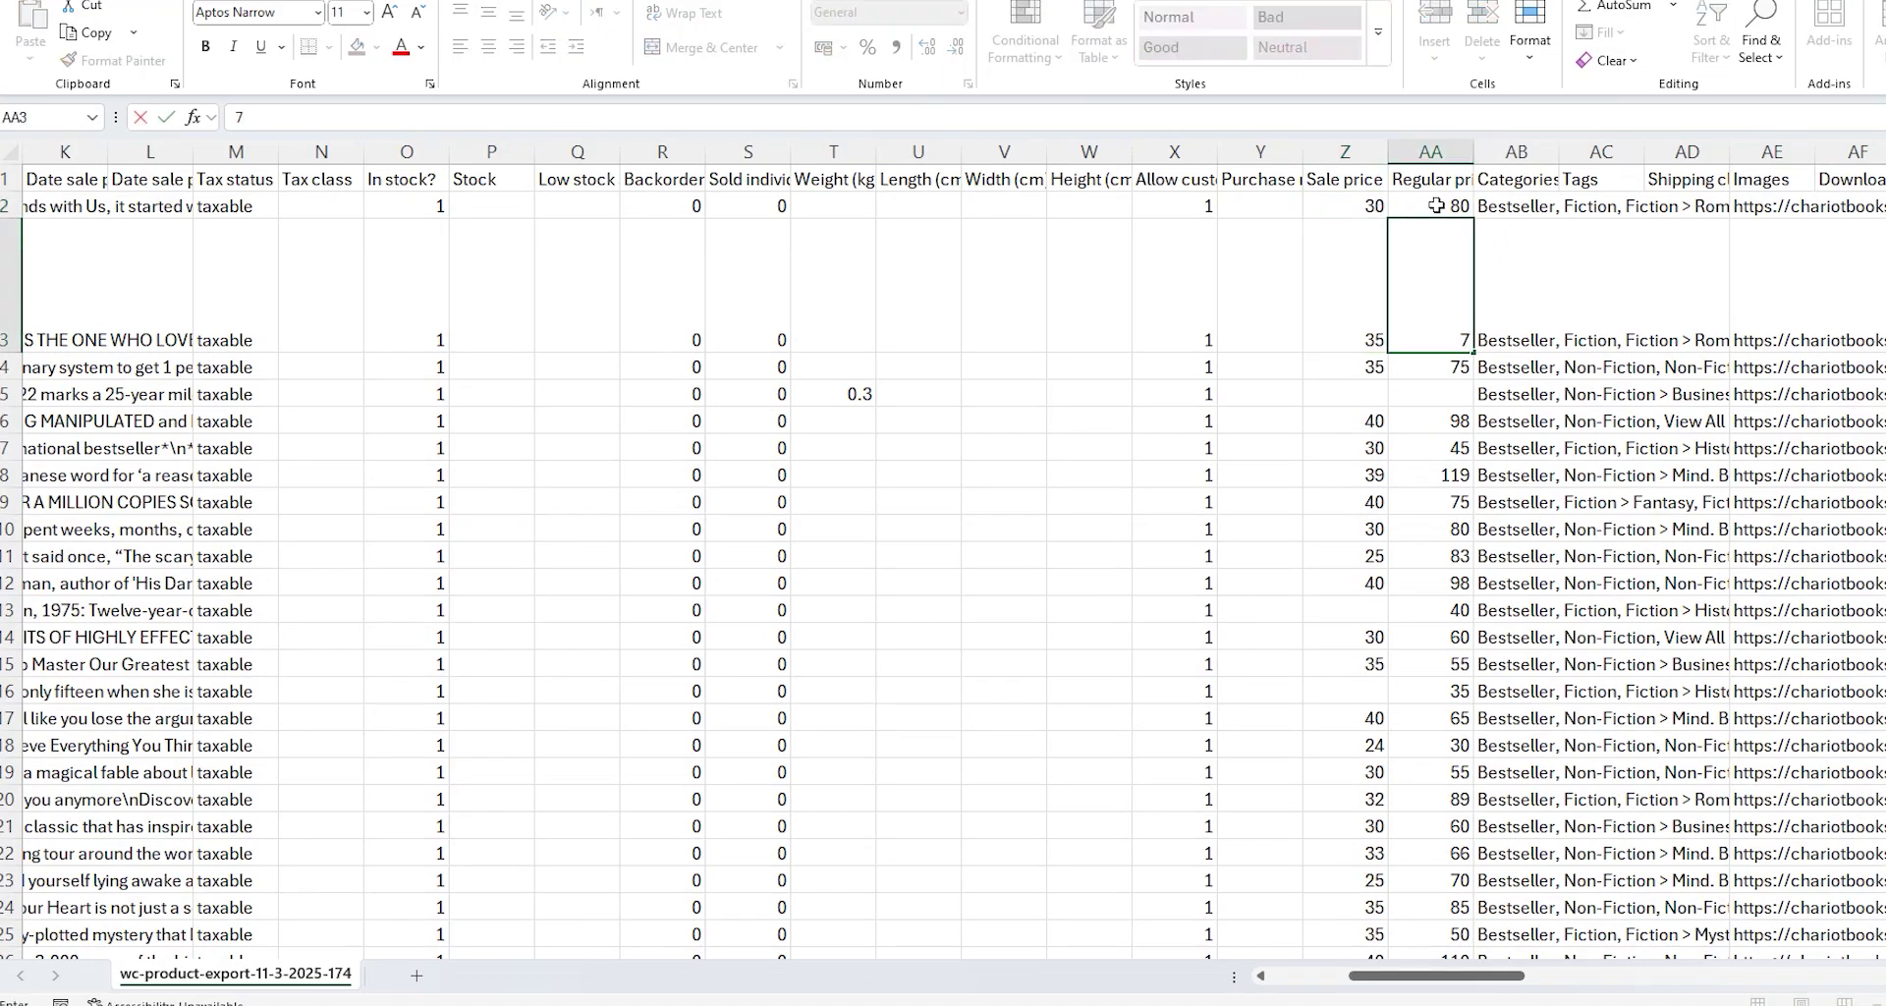
text(5)
key(Return)
text(70)
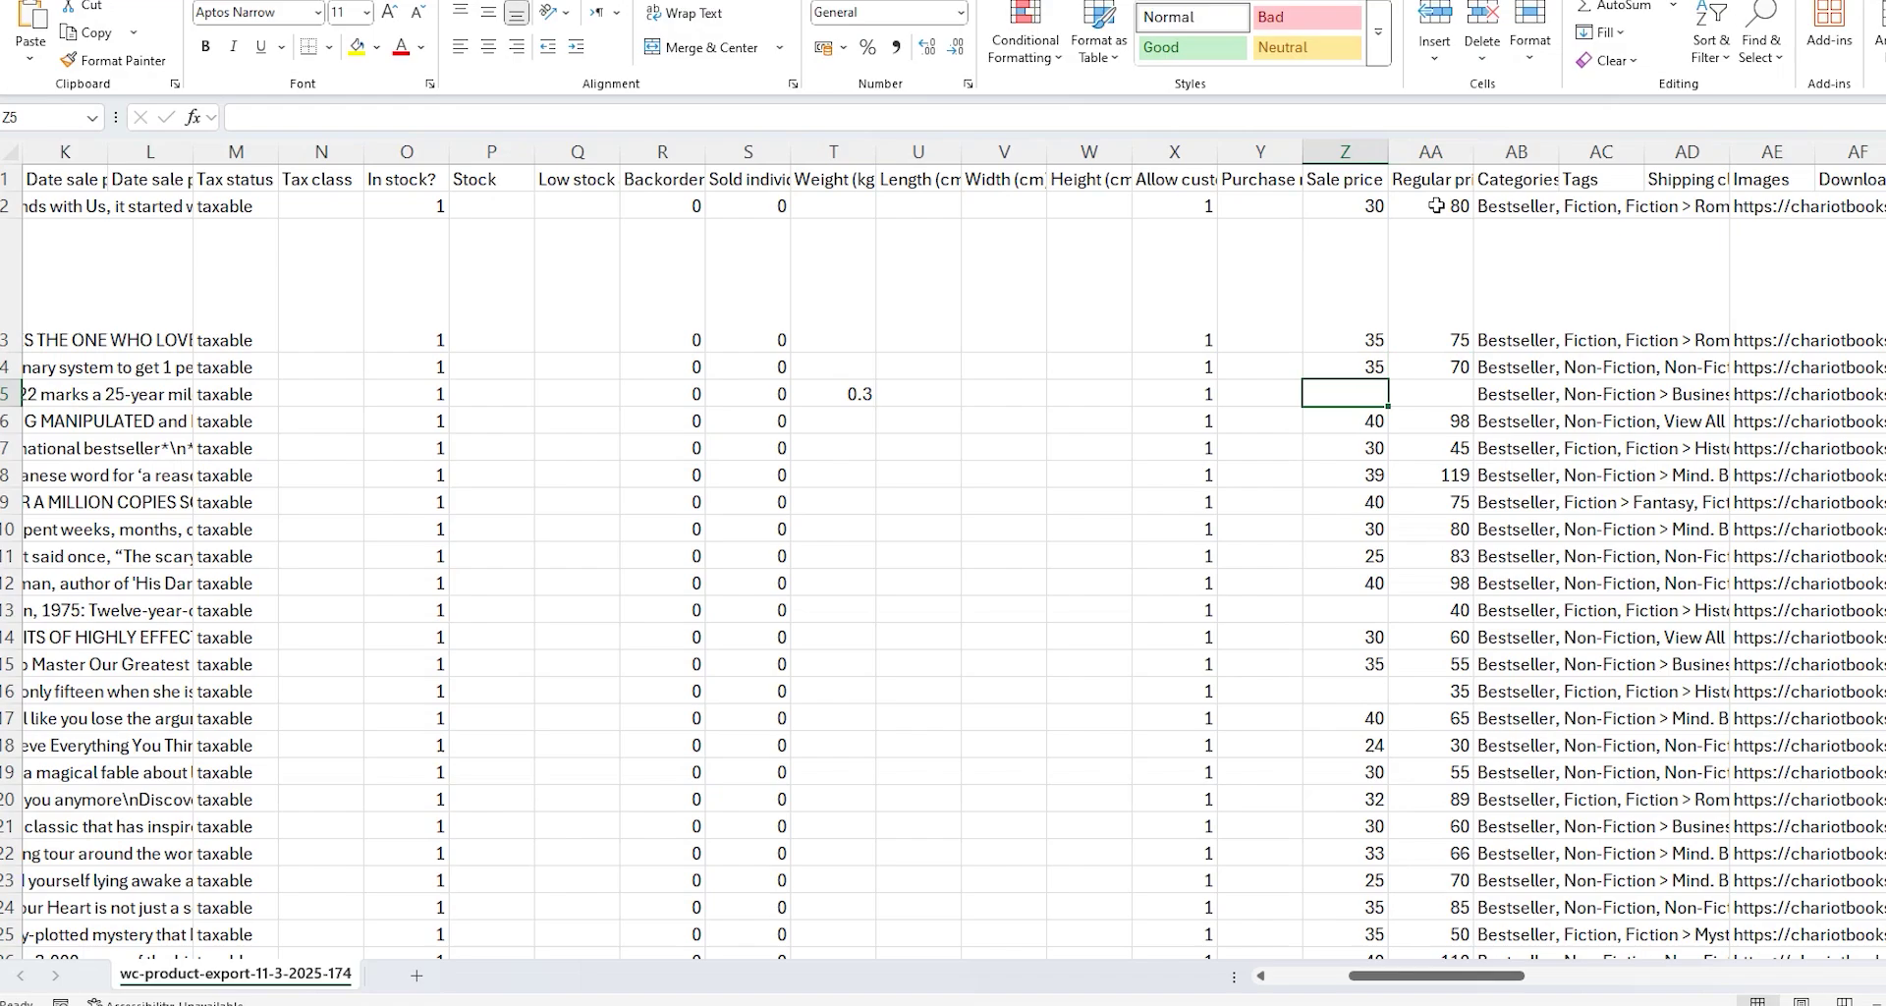
key(Return)
key(Return)
text(90)
key(Return)
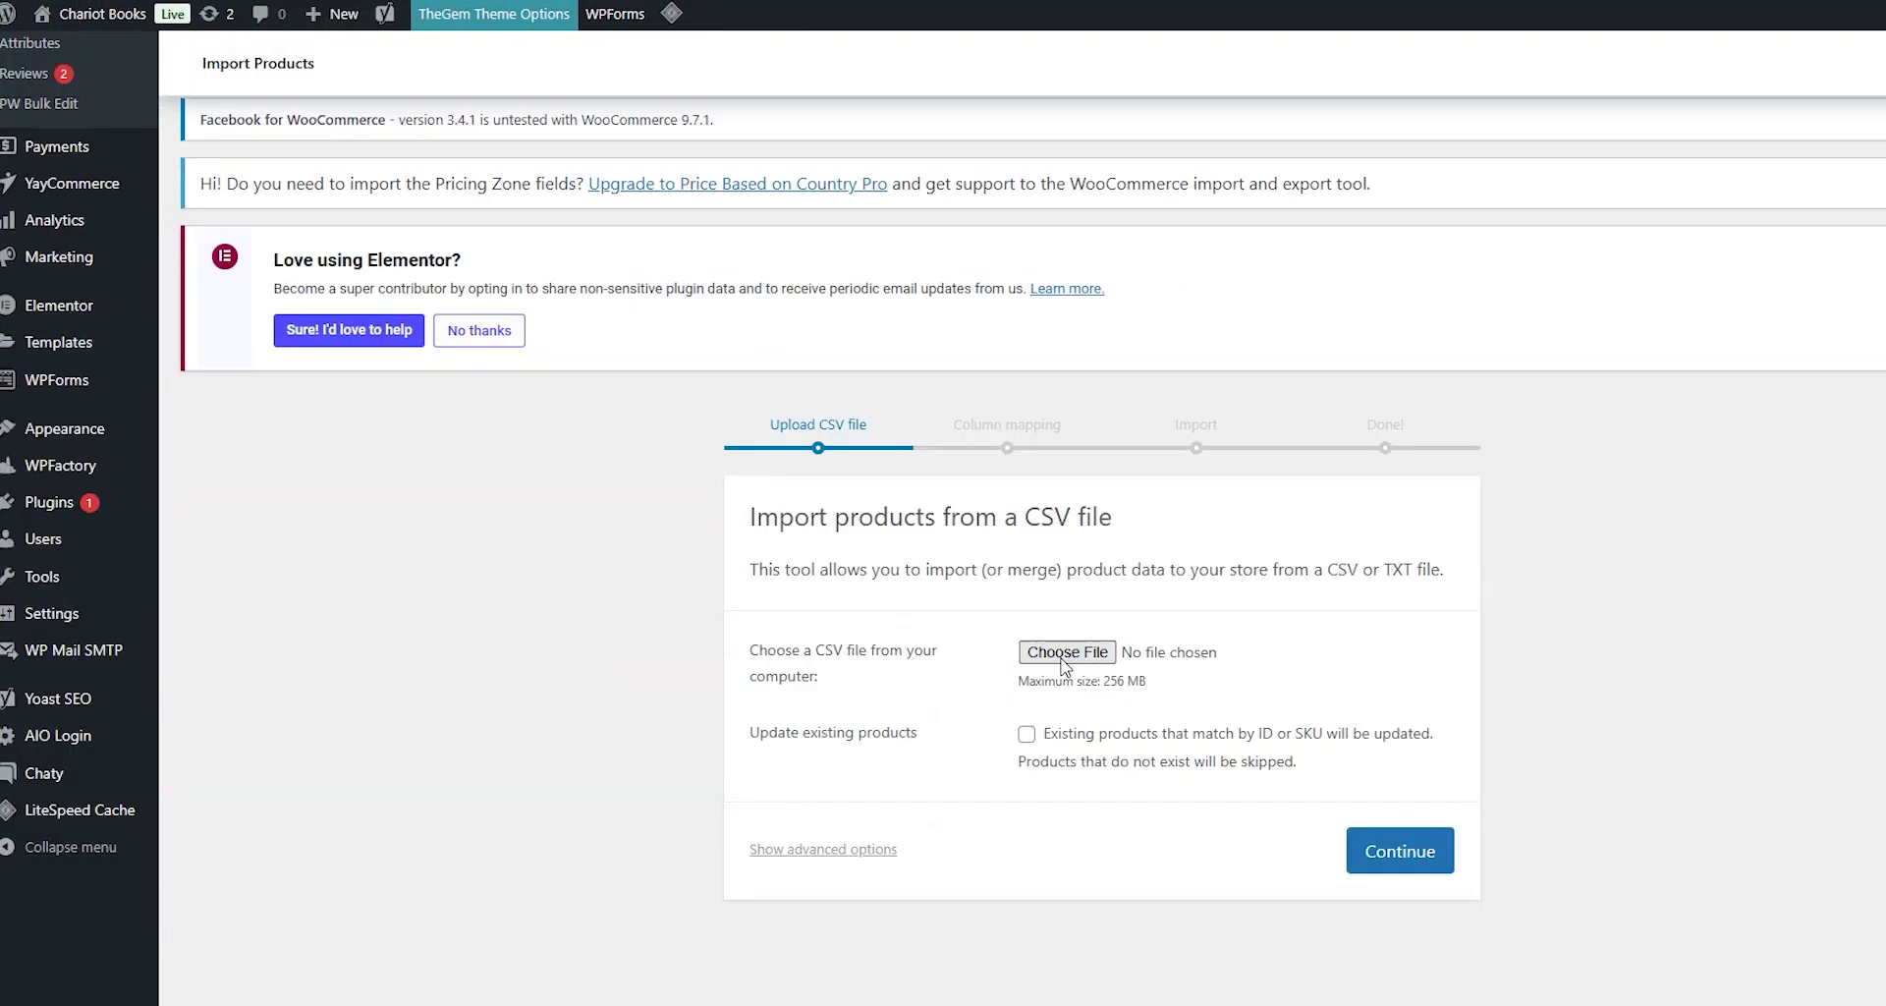
- Upload the edited CSV from Downloads with Update existing products enabled and continue
click(1080, 644)
click(1116, 269)
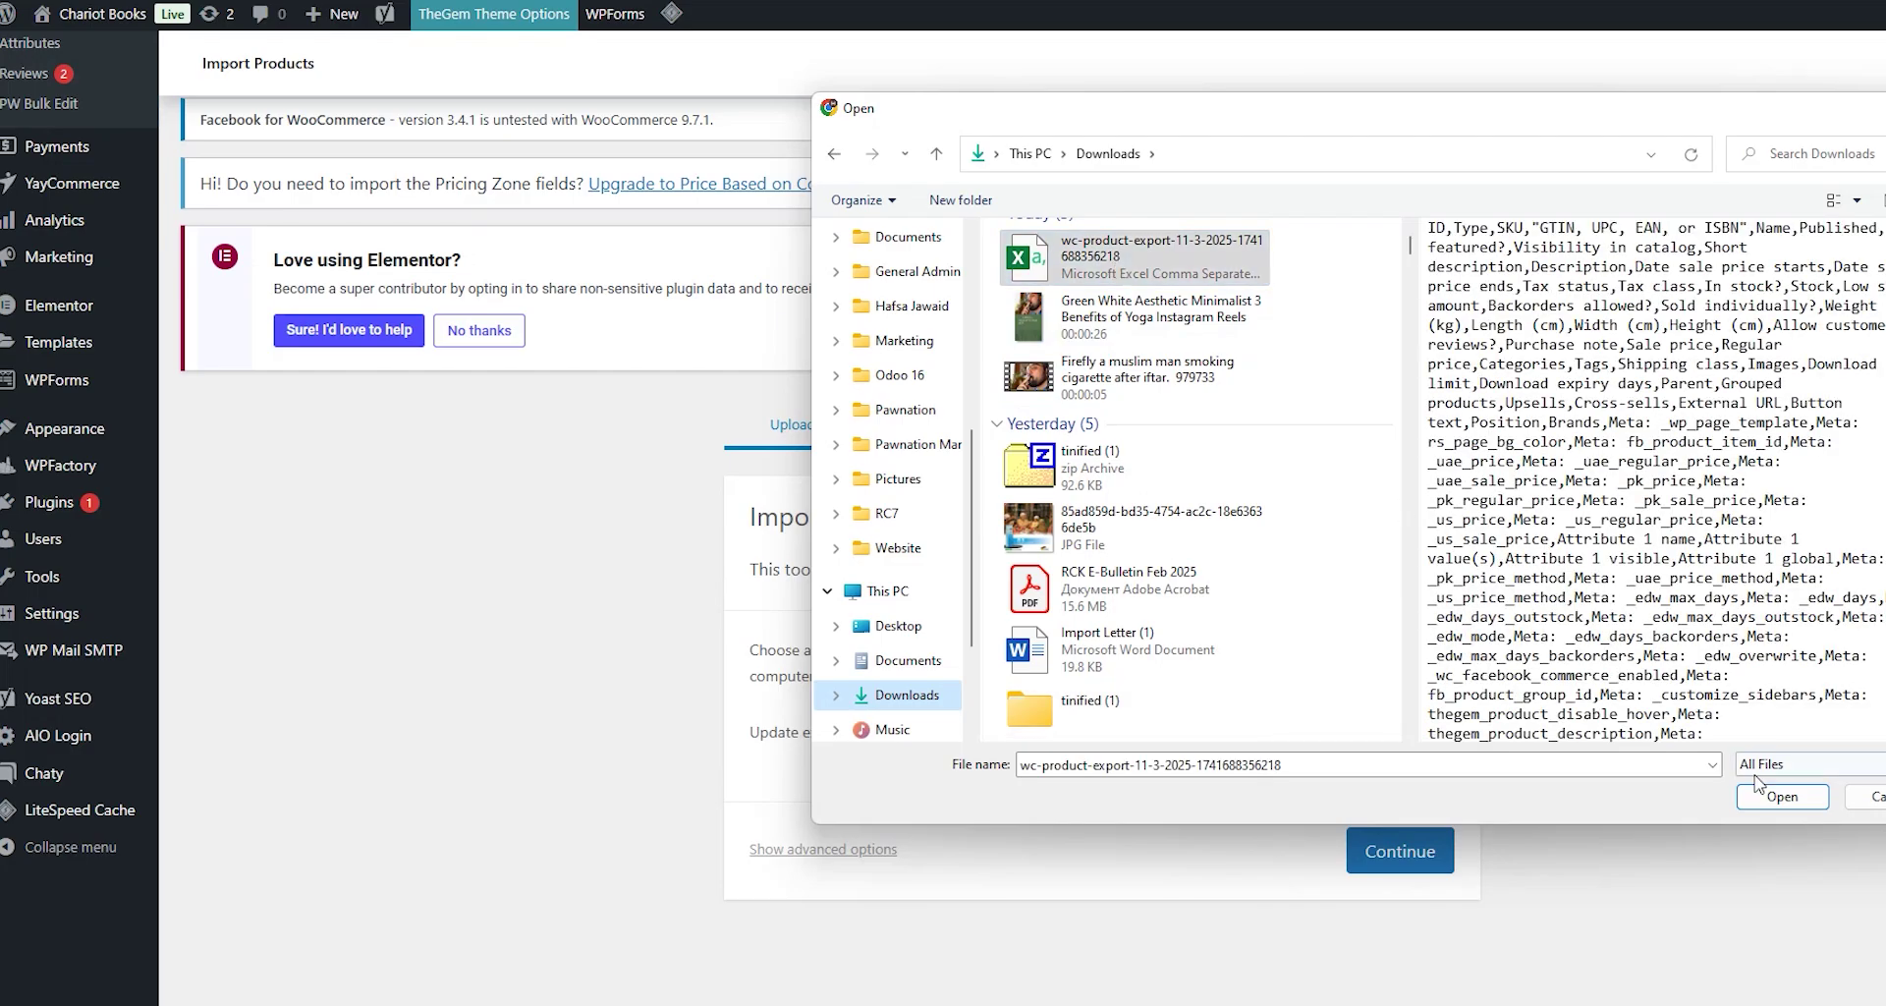
click(1781, 796)
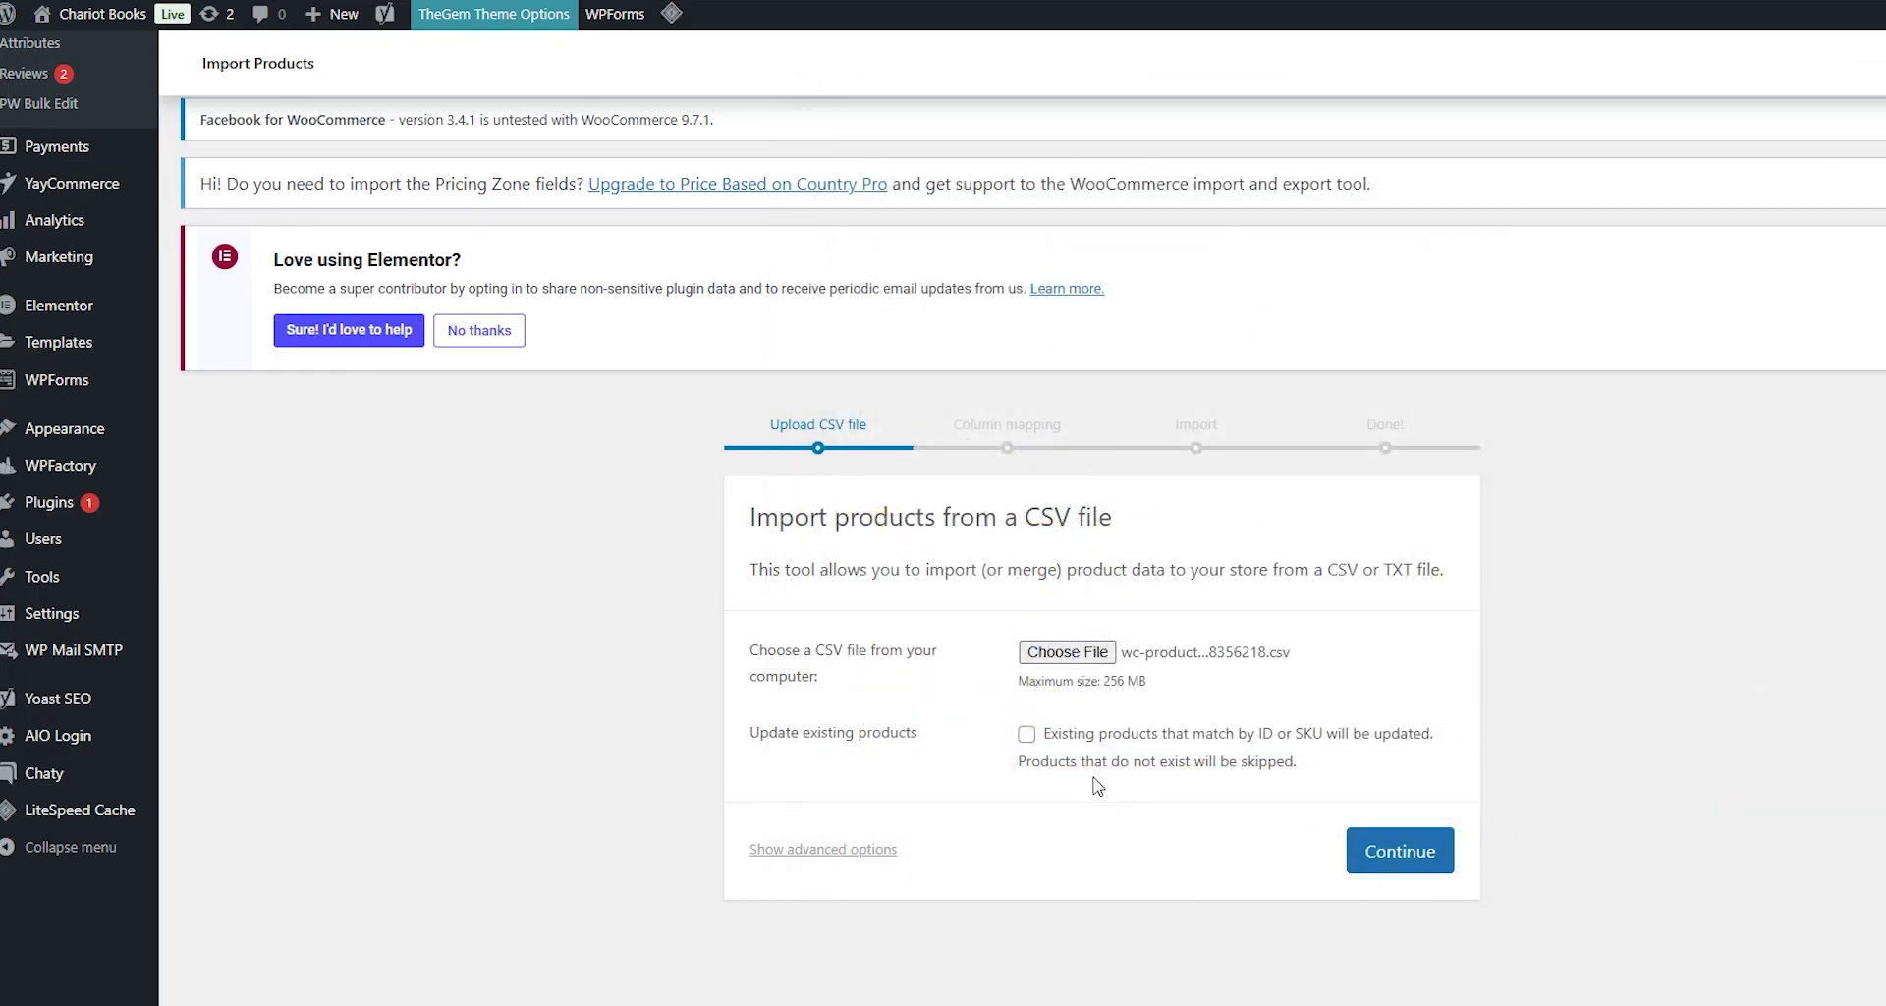
click(1026, 734)
click(1027, 737)
click(1369, 839)
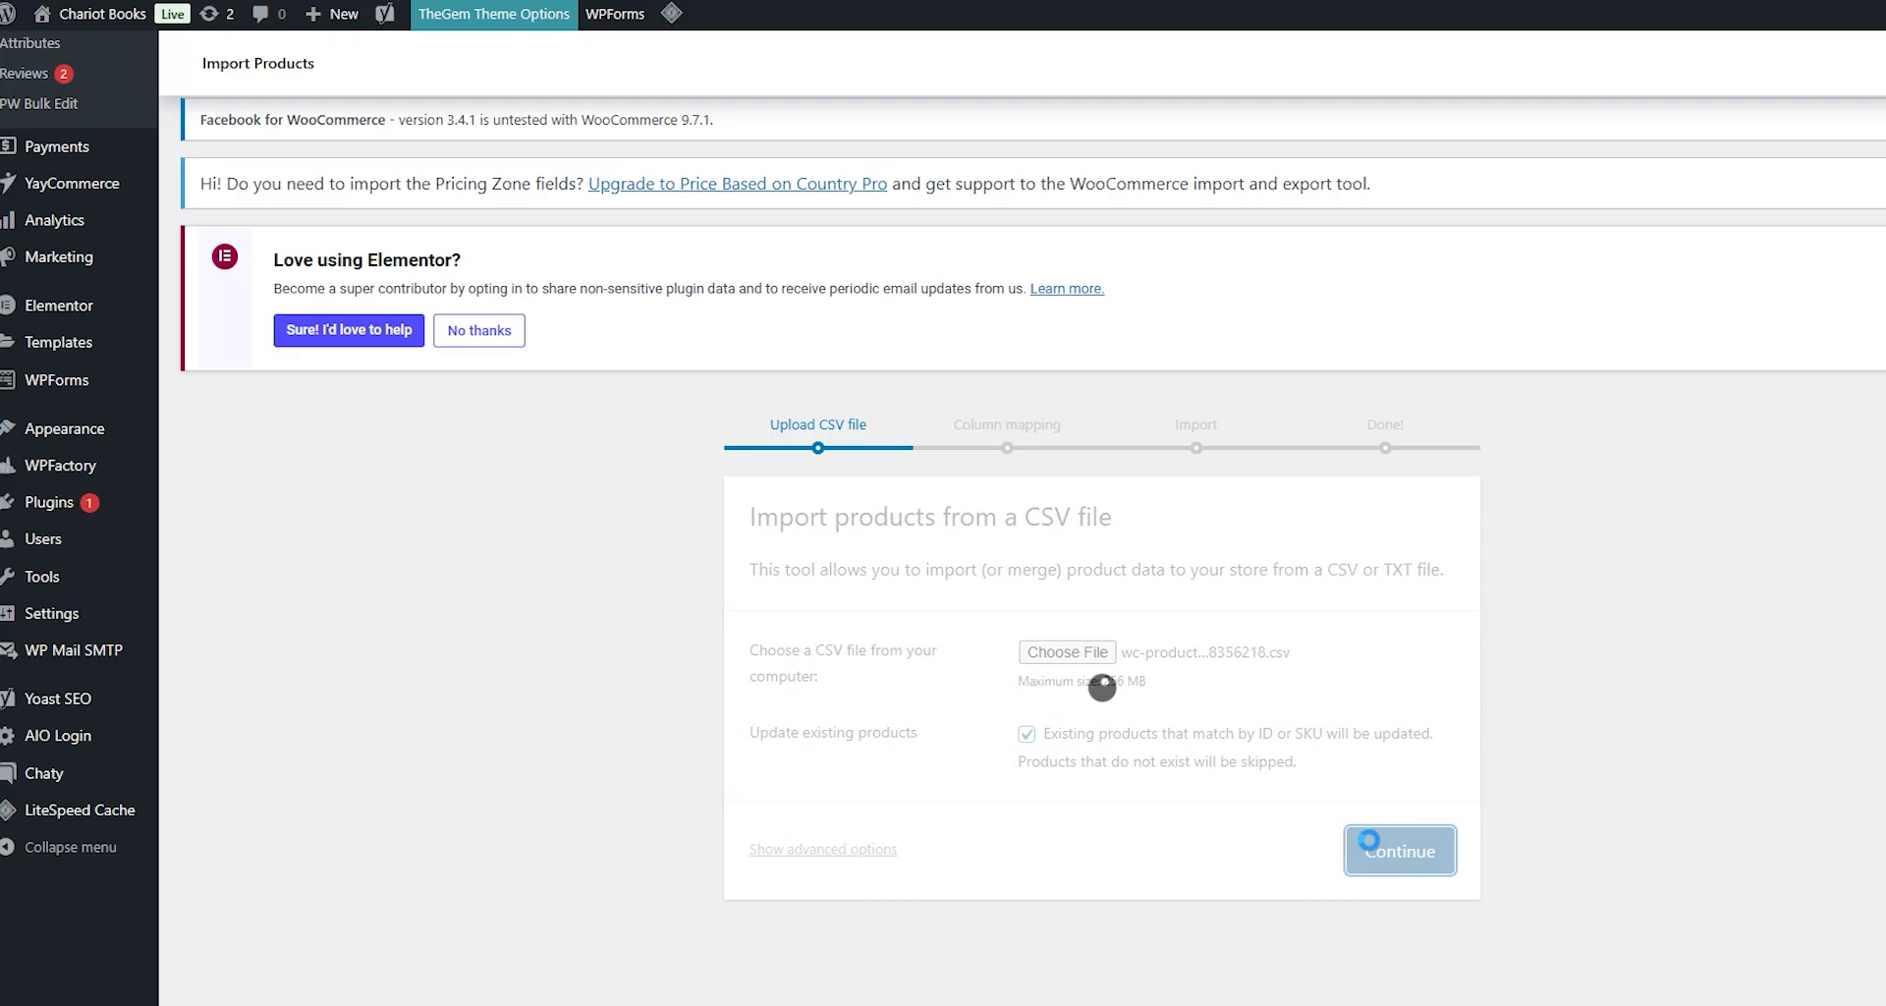
- Review the import's column mapping from top to bottom
scroll(1369, 840, down, 5)
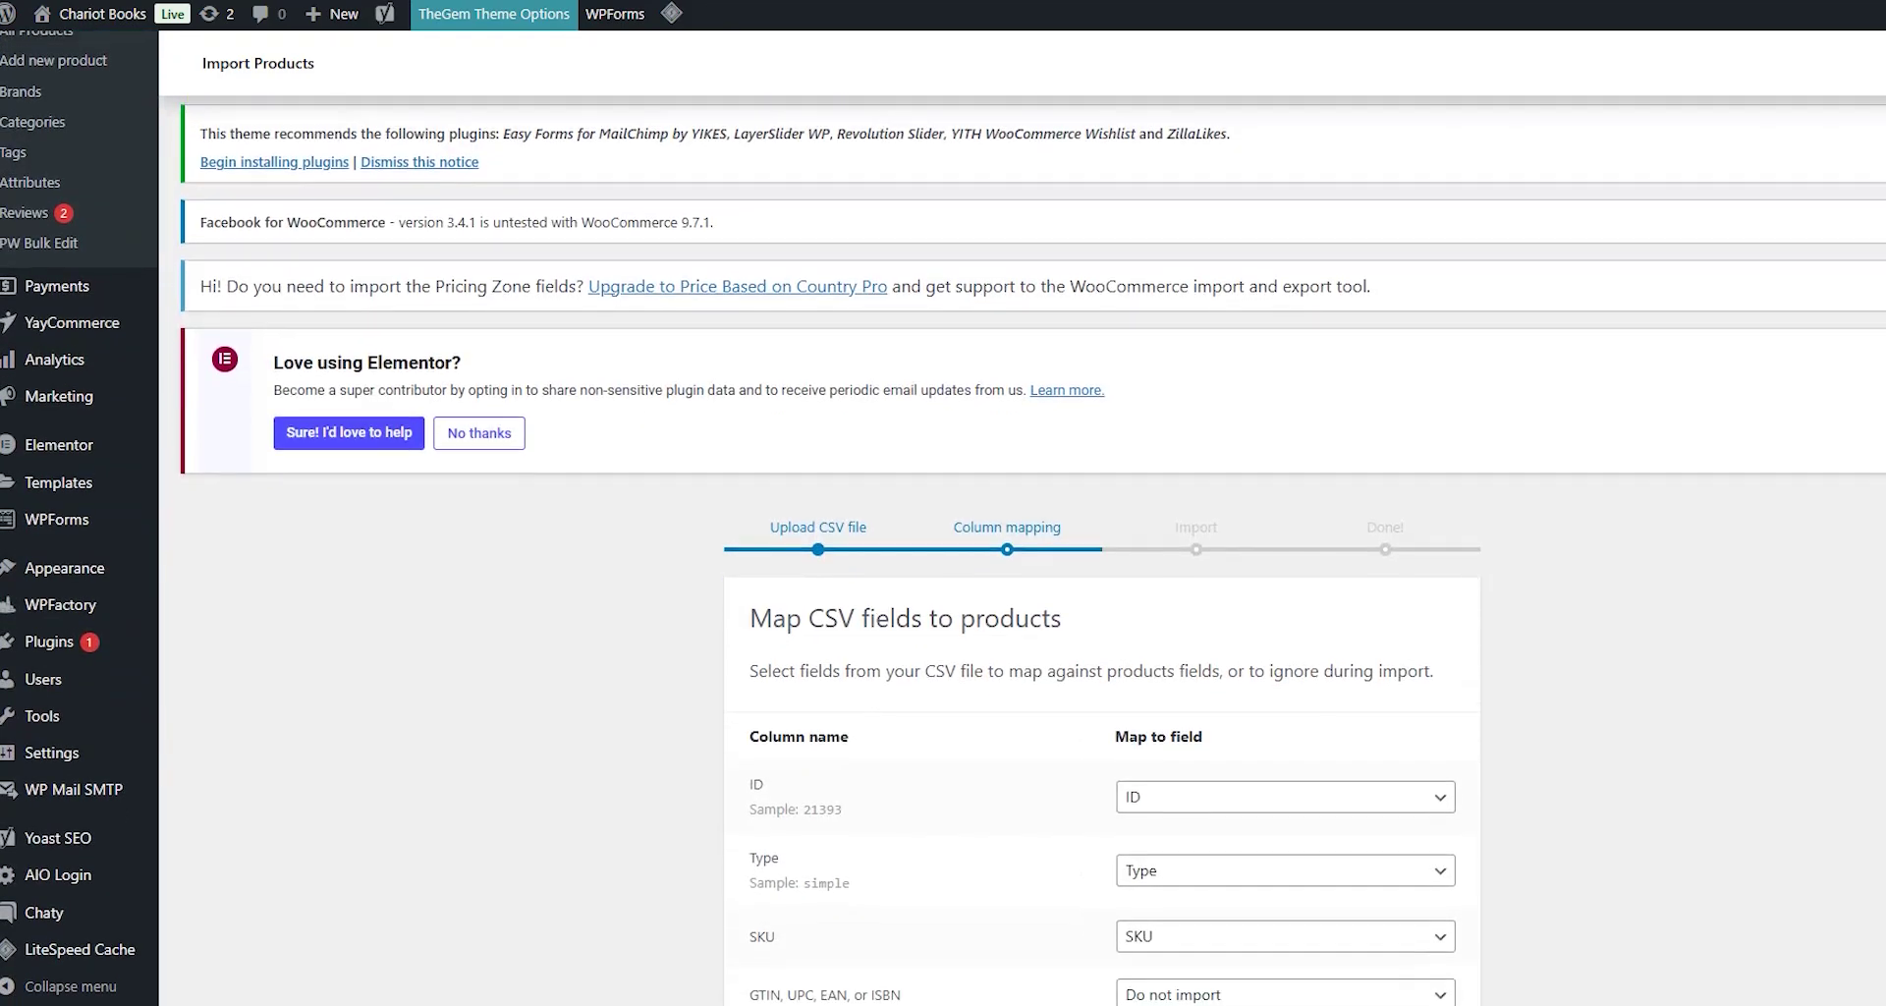
scroll(1021, 550, down, 2)
scroll(1022, 550, down, 6)
scroll(1021, 550, down, 4)
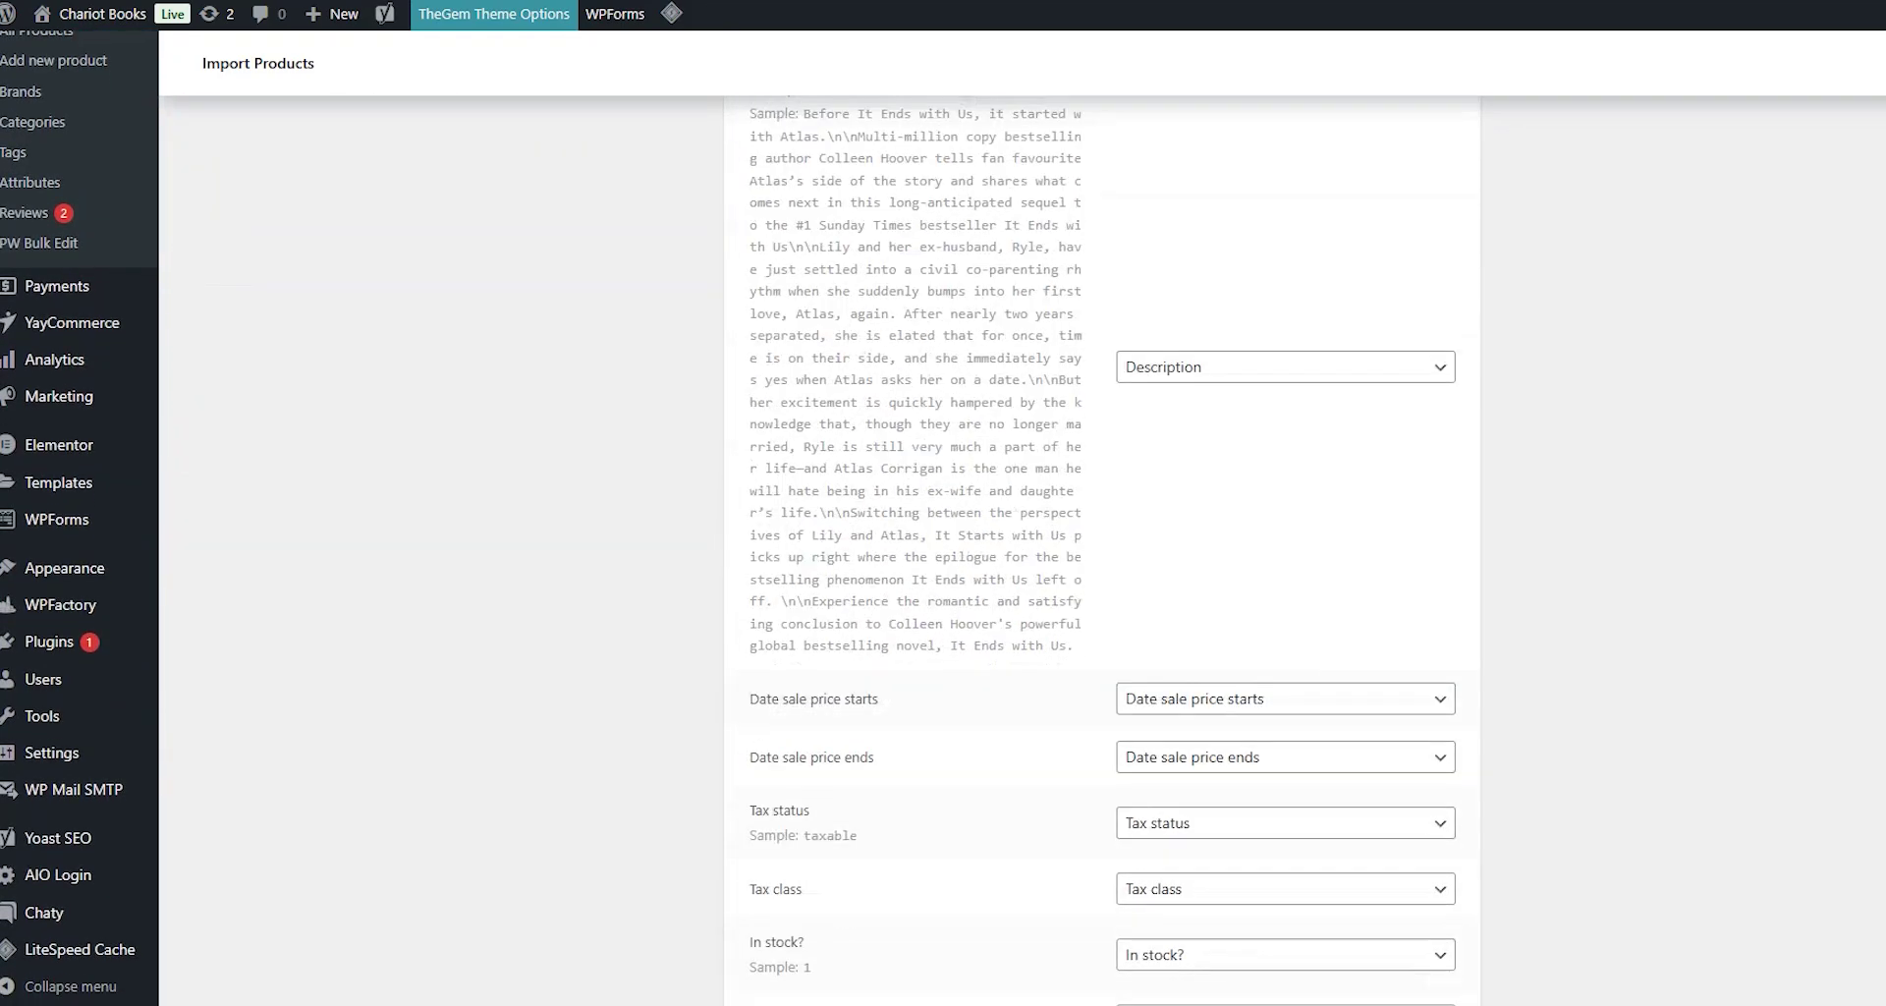
scroll(1100, 550, down, 5)
scroll(1100, 550, down, 5)
scroll(1100, 550, down, 5)
key(Home)
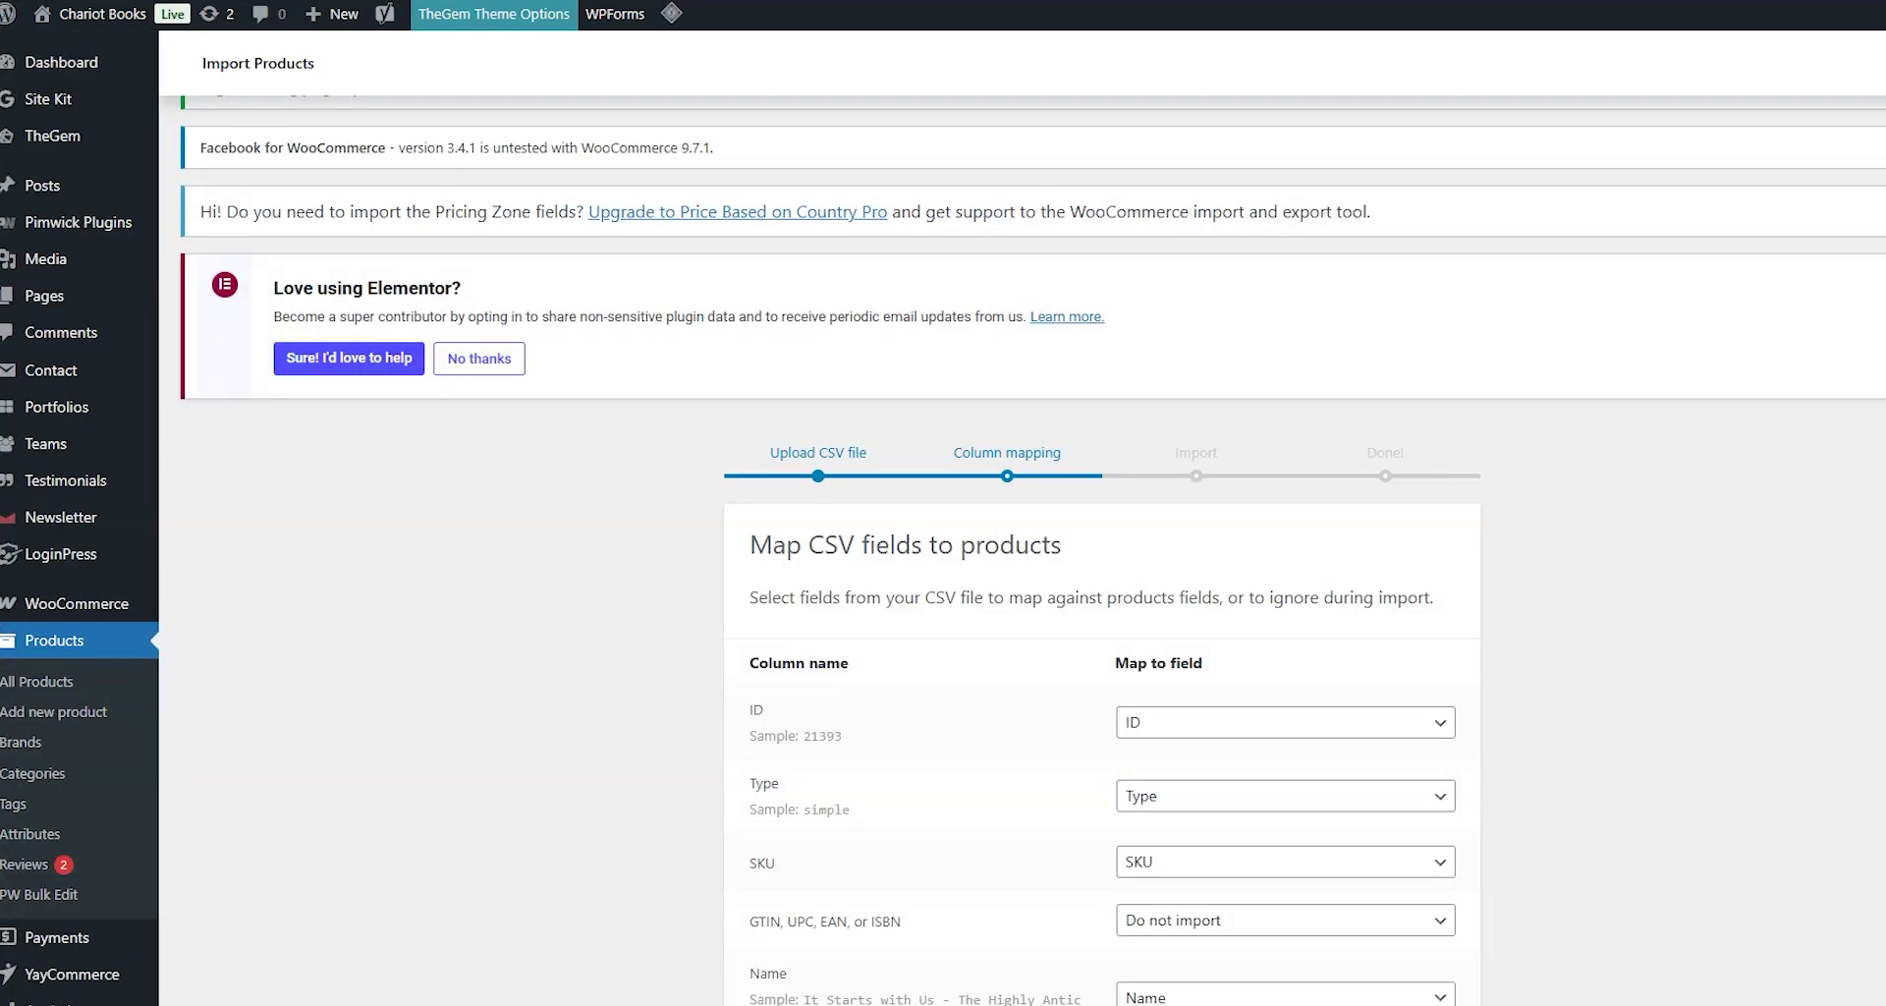
scroll(1100, 550, down, 10)
scroll(1100, 550, down, 5)
scroll(1100, 550, down, 5)
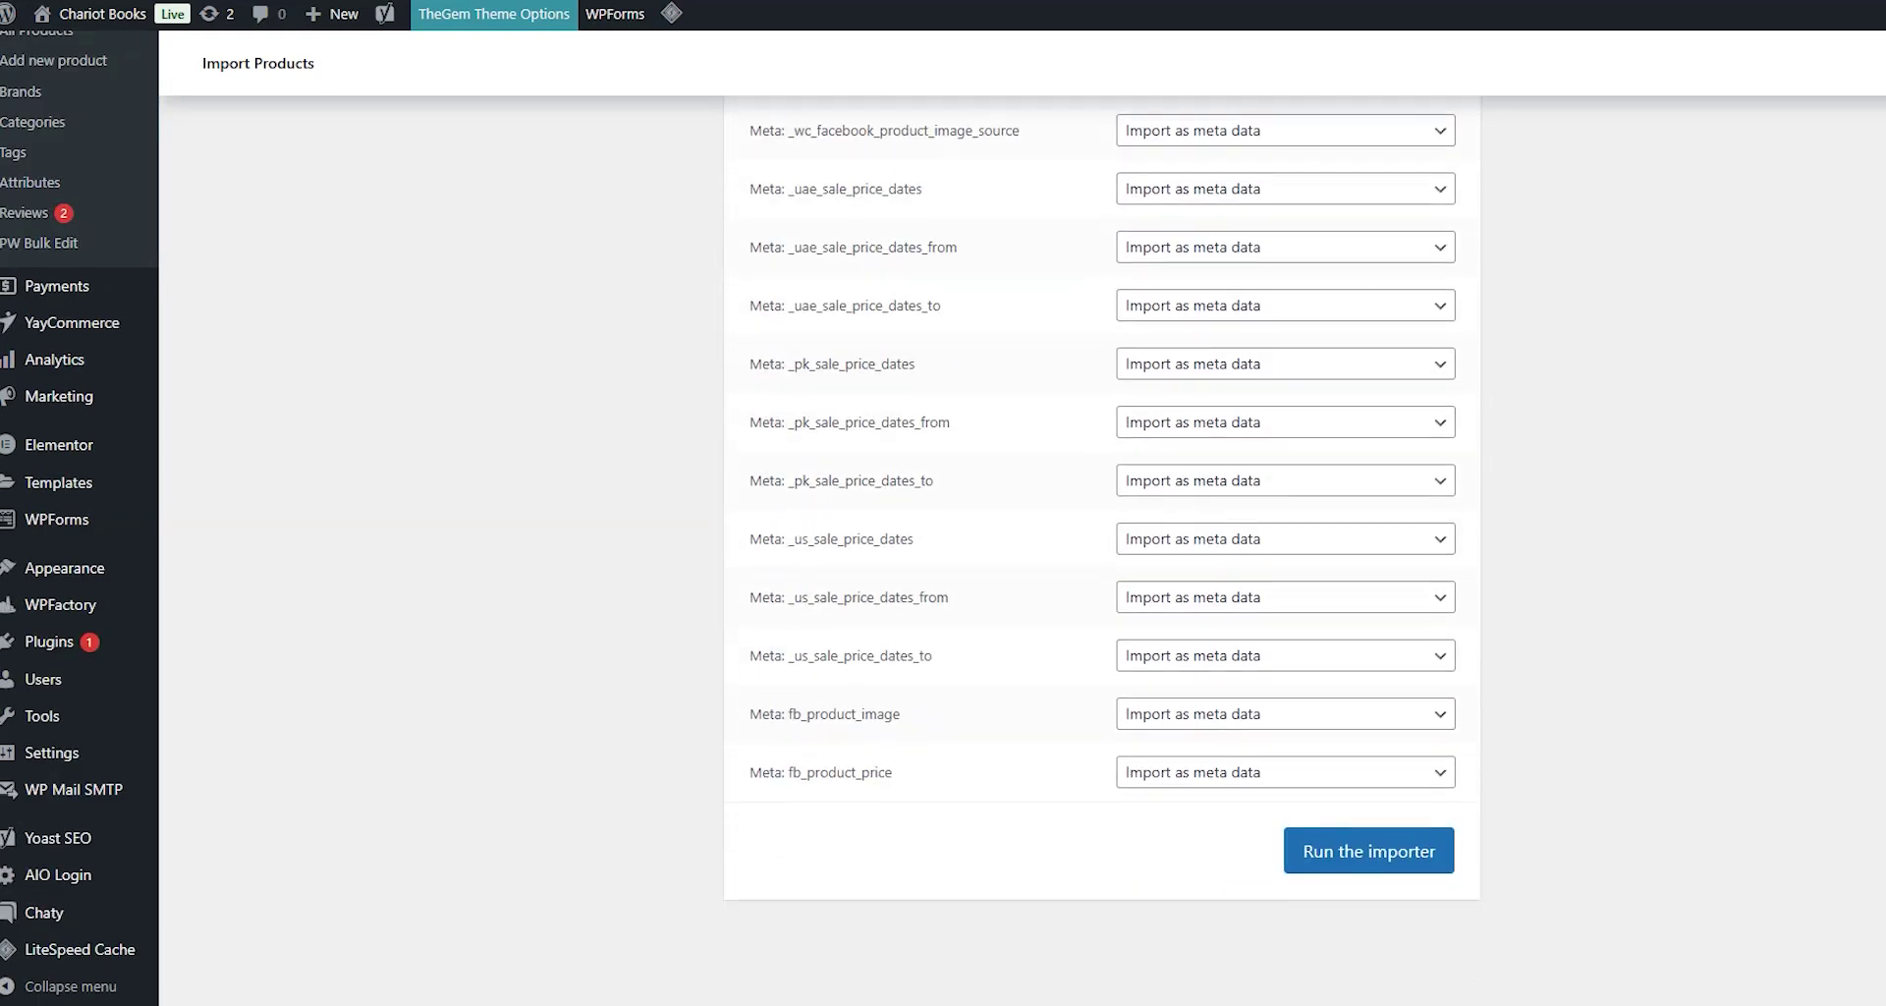
- Run the importer to update 76 products and open the product list
click(1405, 869)
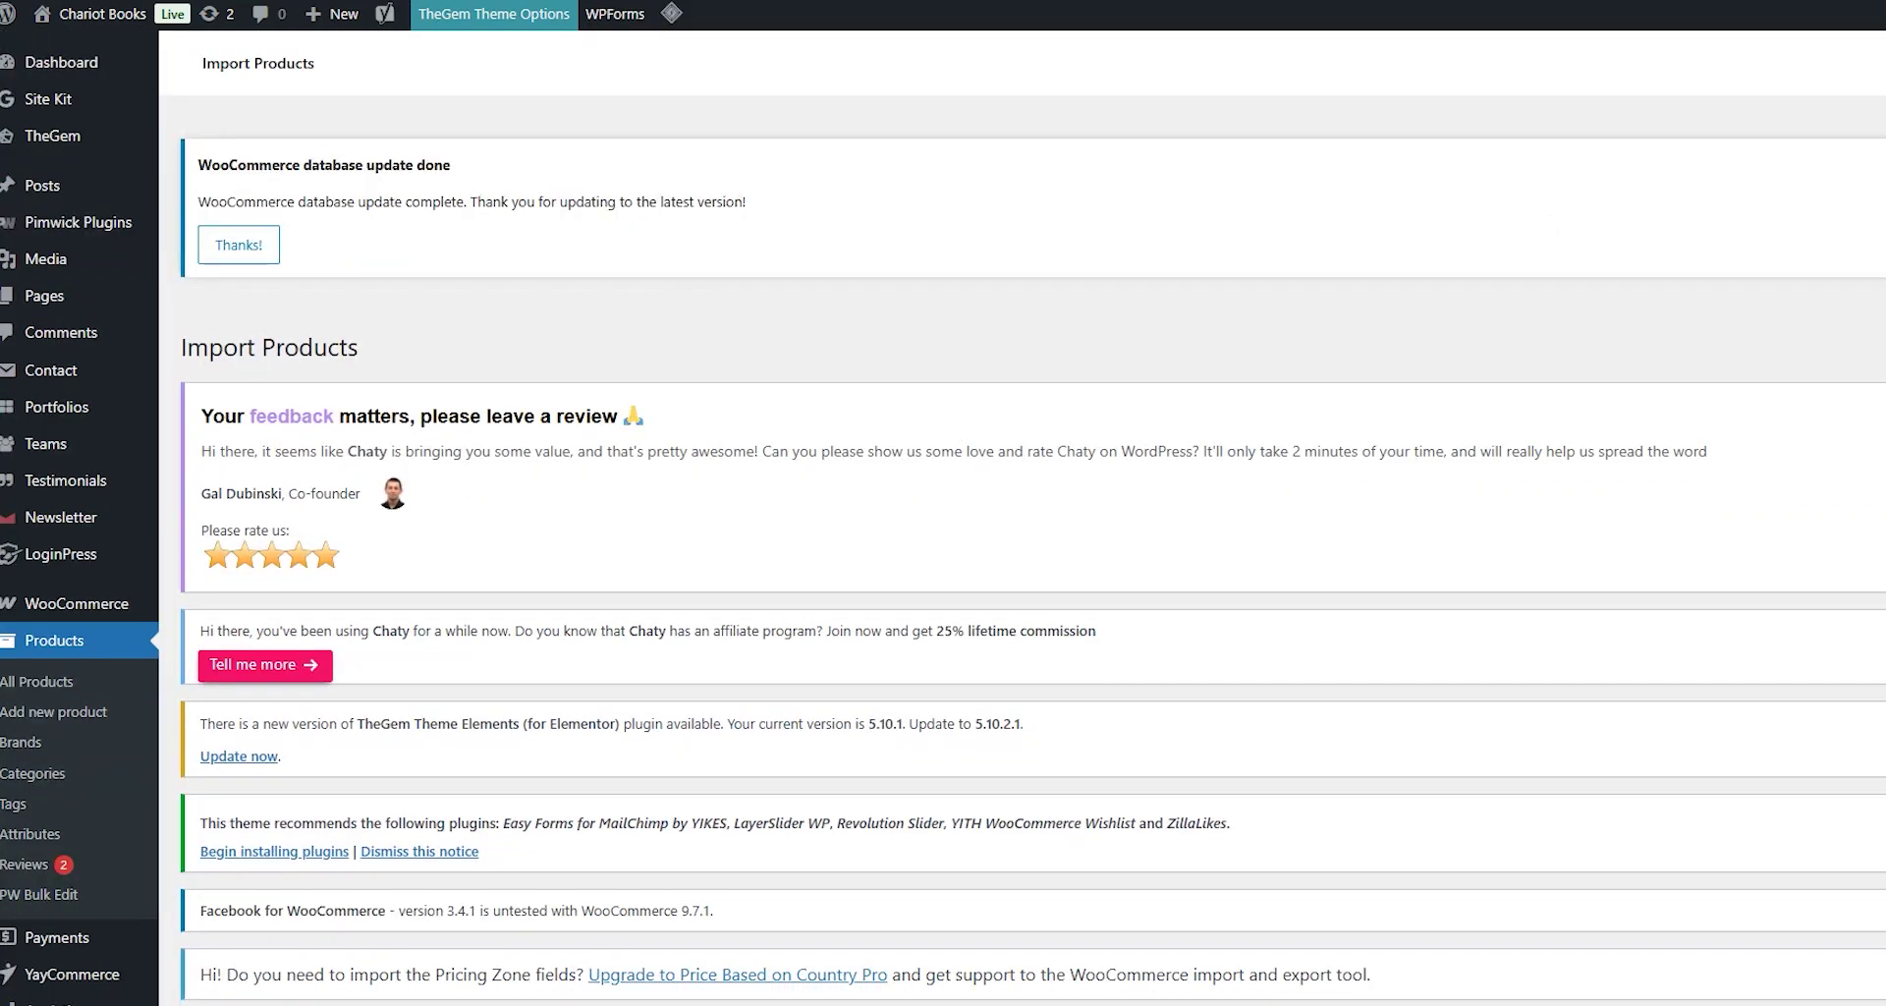
scroll(1022, 550, down, 8)
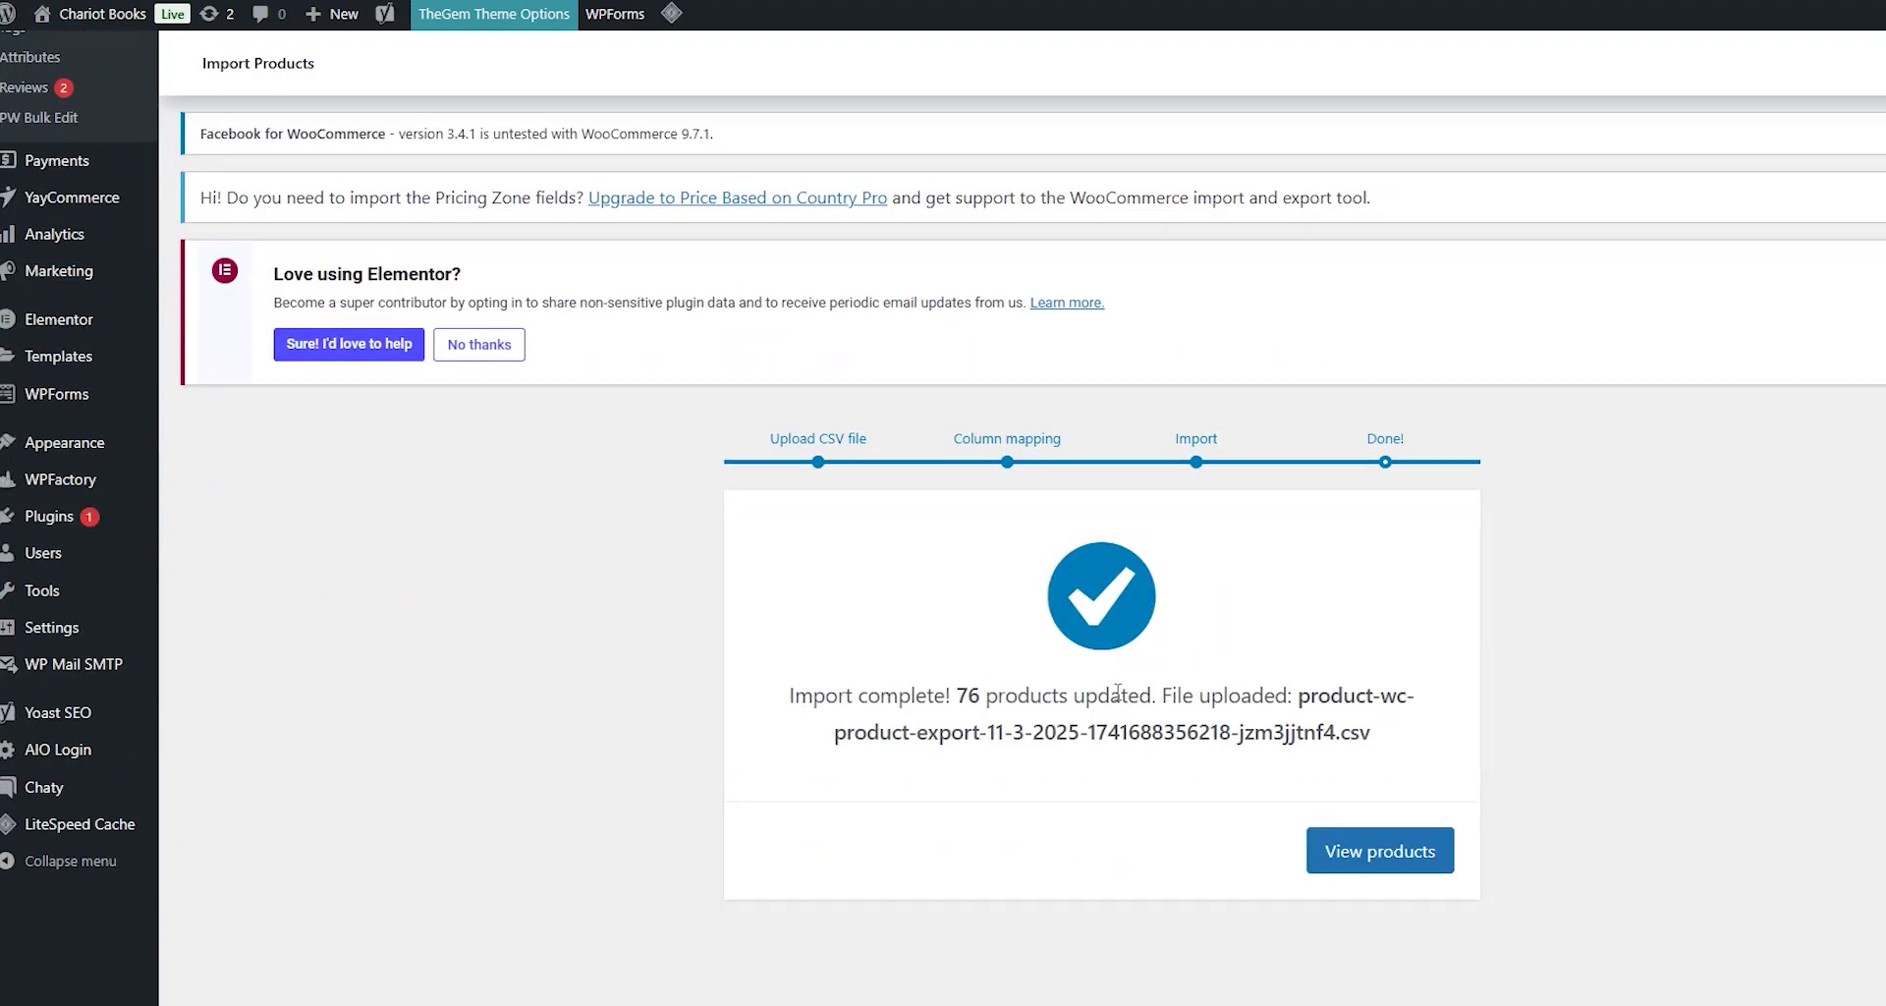
click(1372, 848)
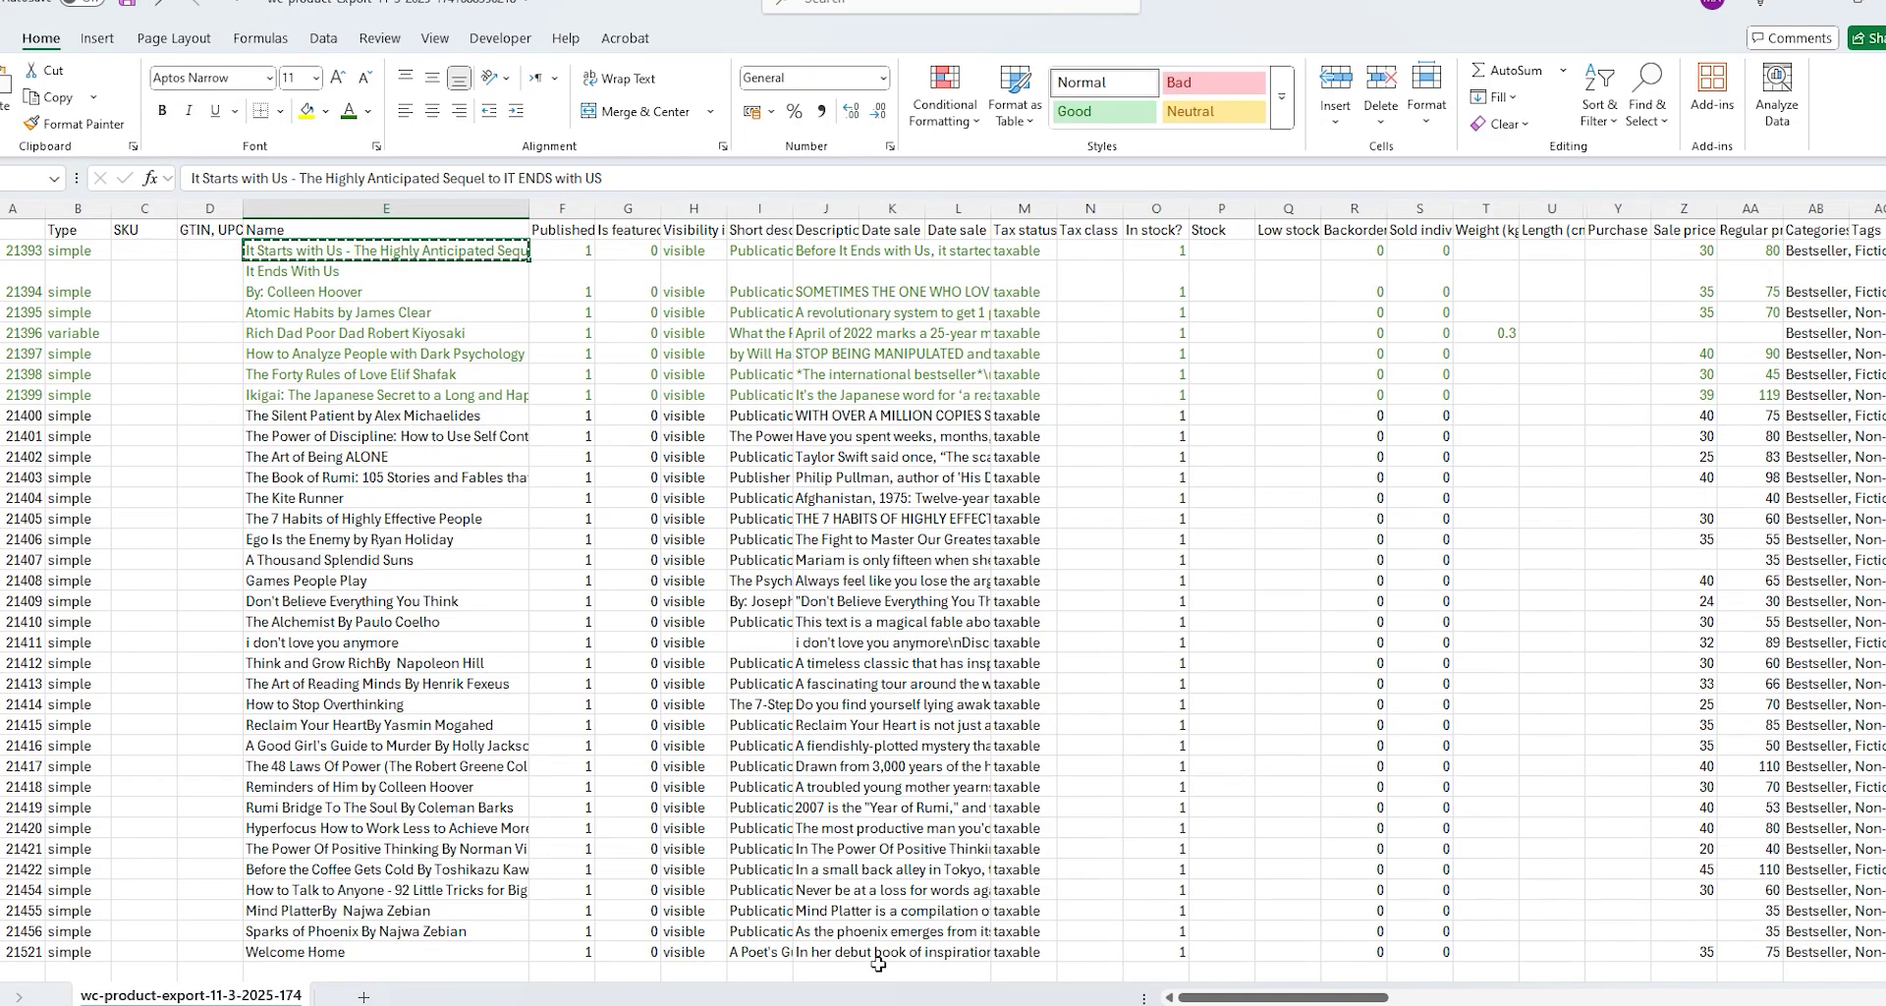
- Search the shop for It Starts with Us and confirm its price dropped from 80.00 to 30.00
click(936, 1002)
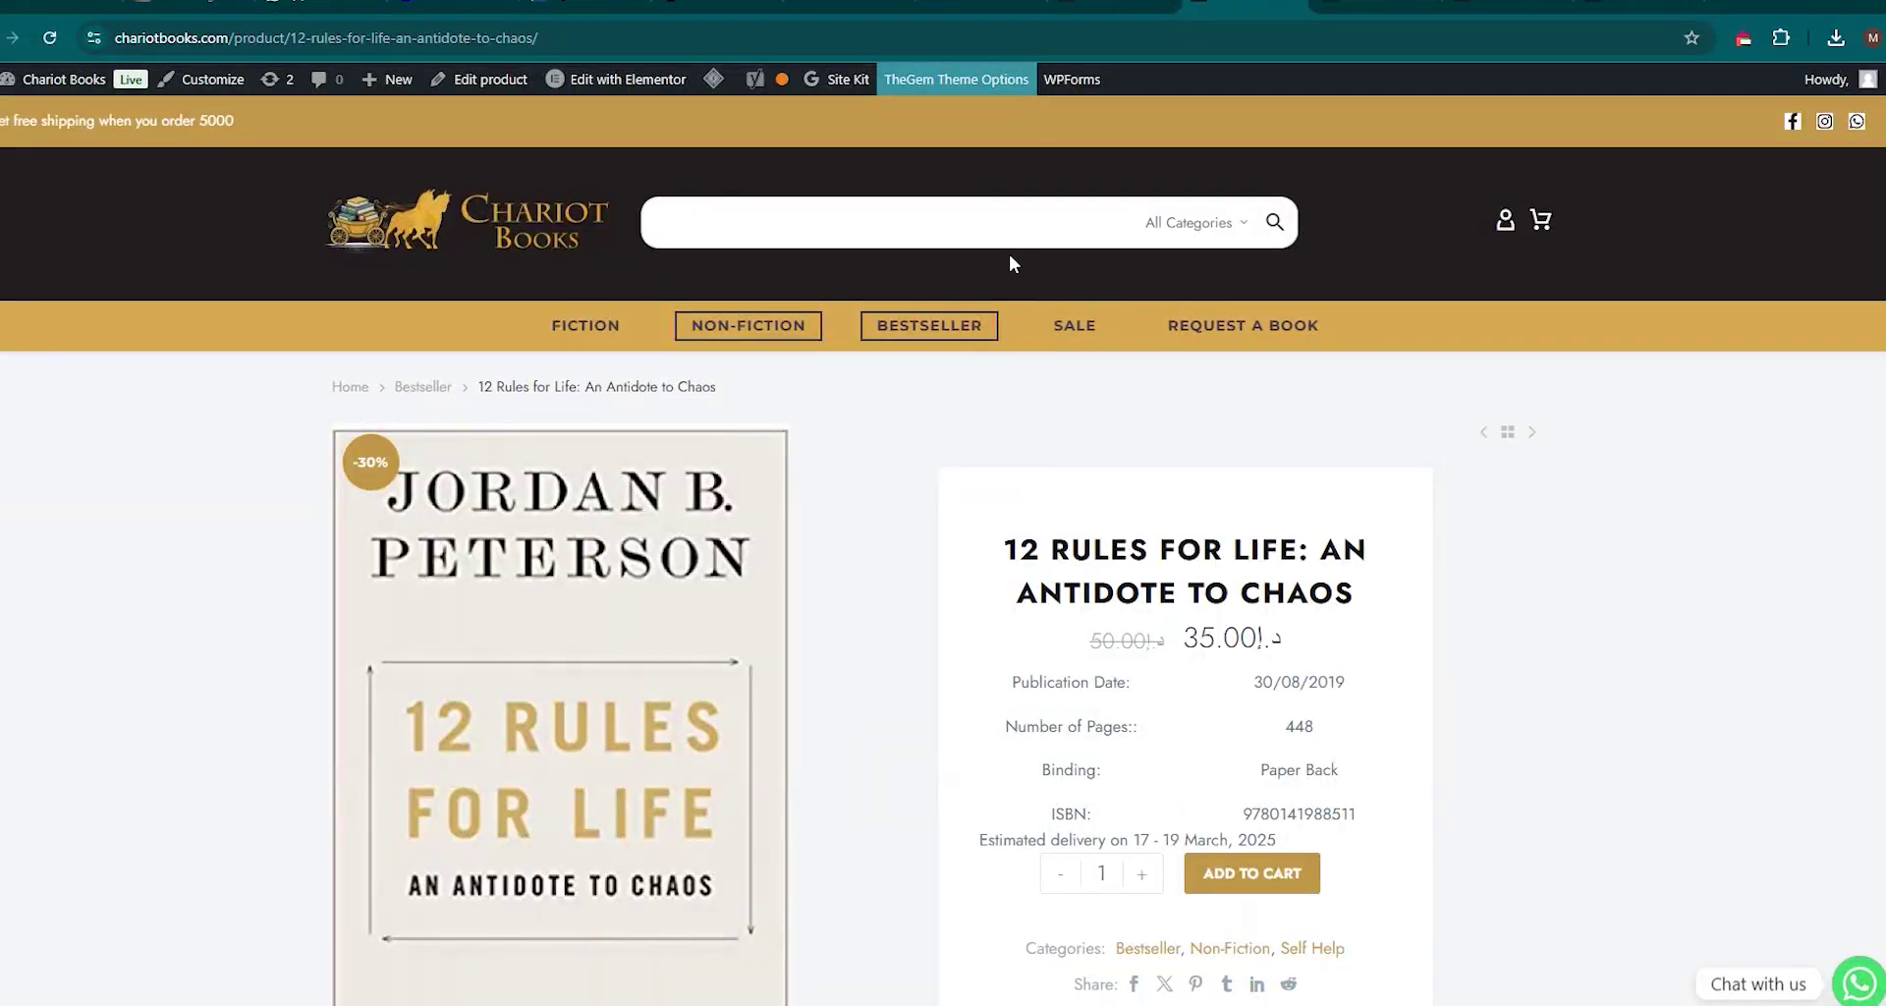
click(1000, 230)
text(It Starts with Us - The Highly Anticipated Sequel to IT ENDS with US)
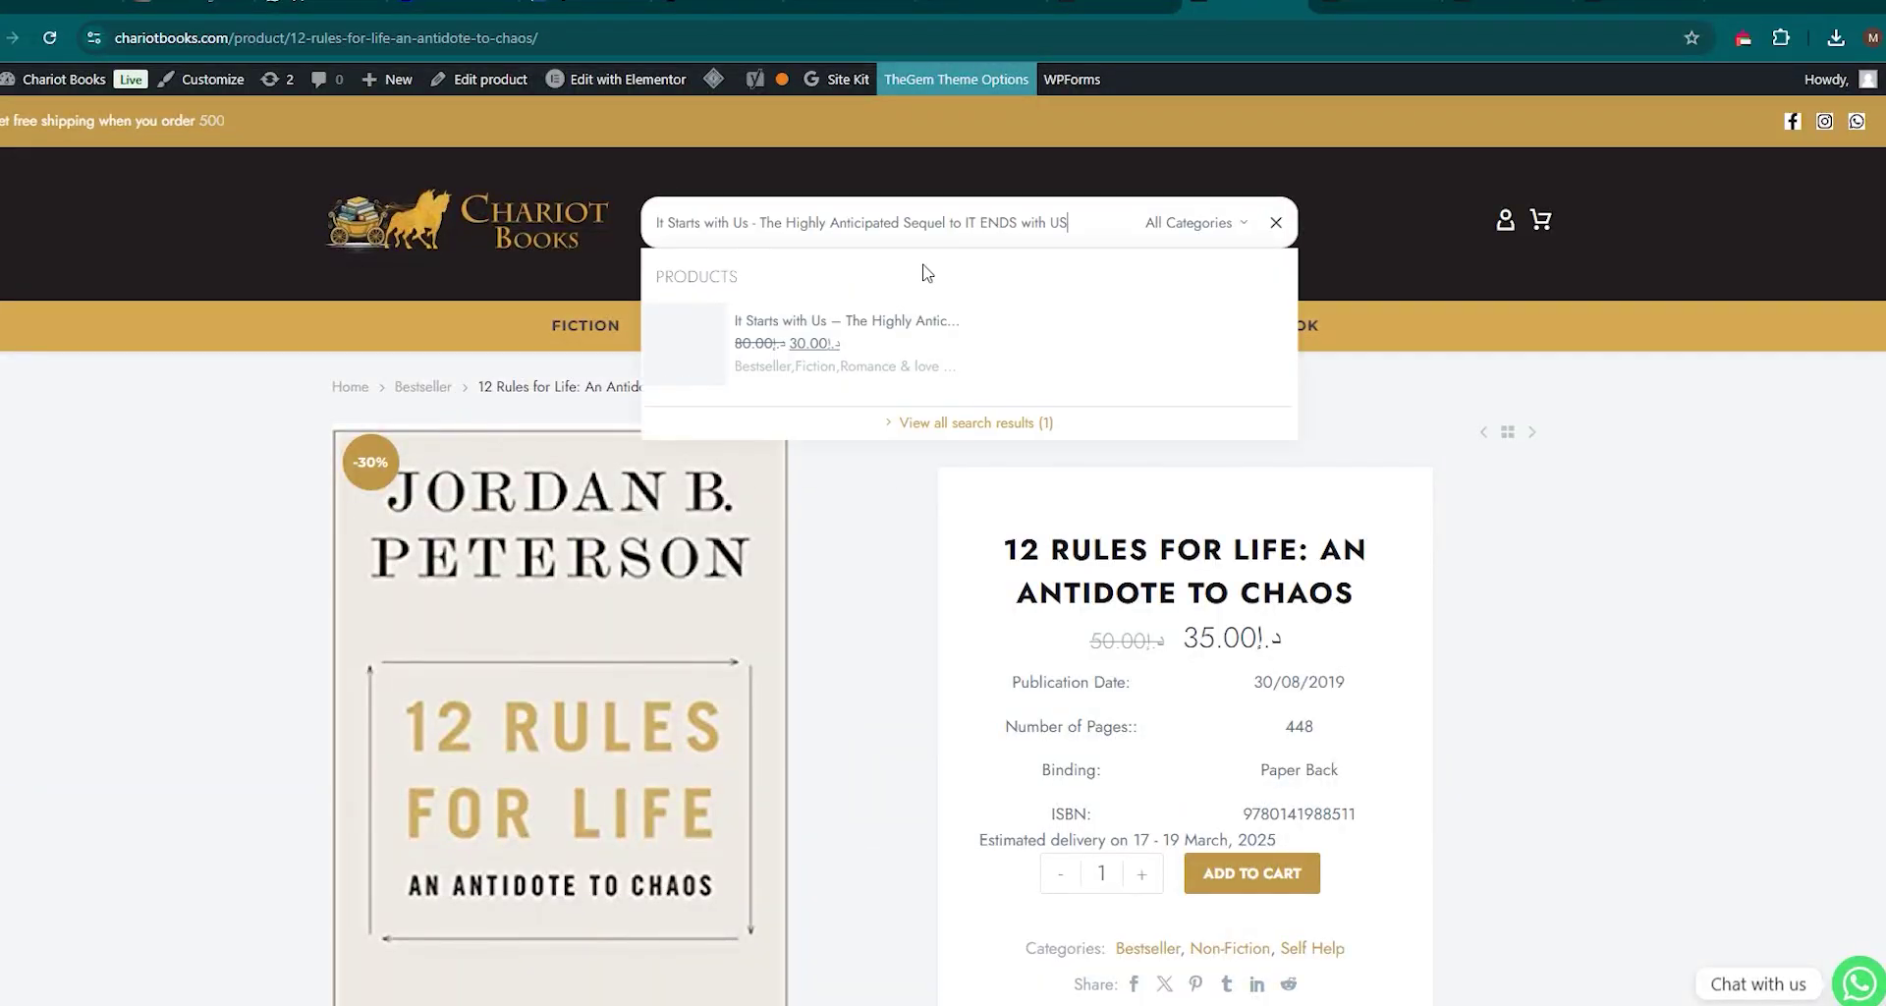
scroll(1609, 422, down, 3)
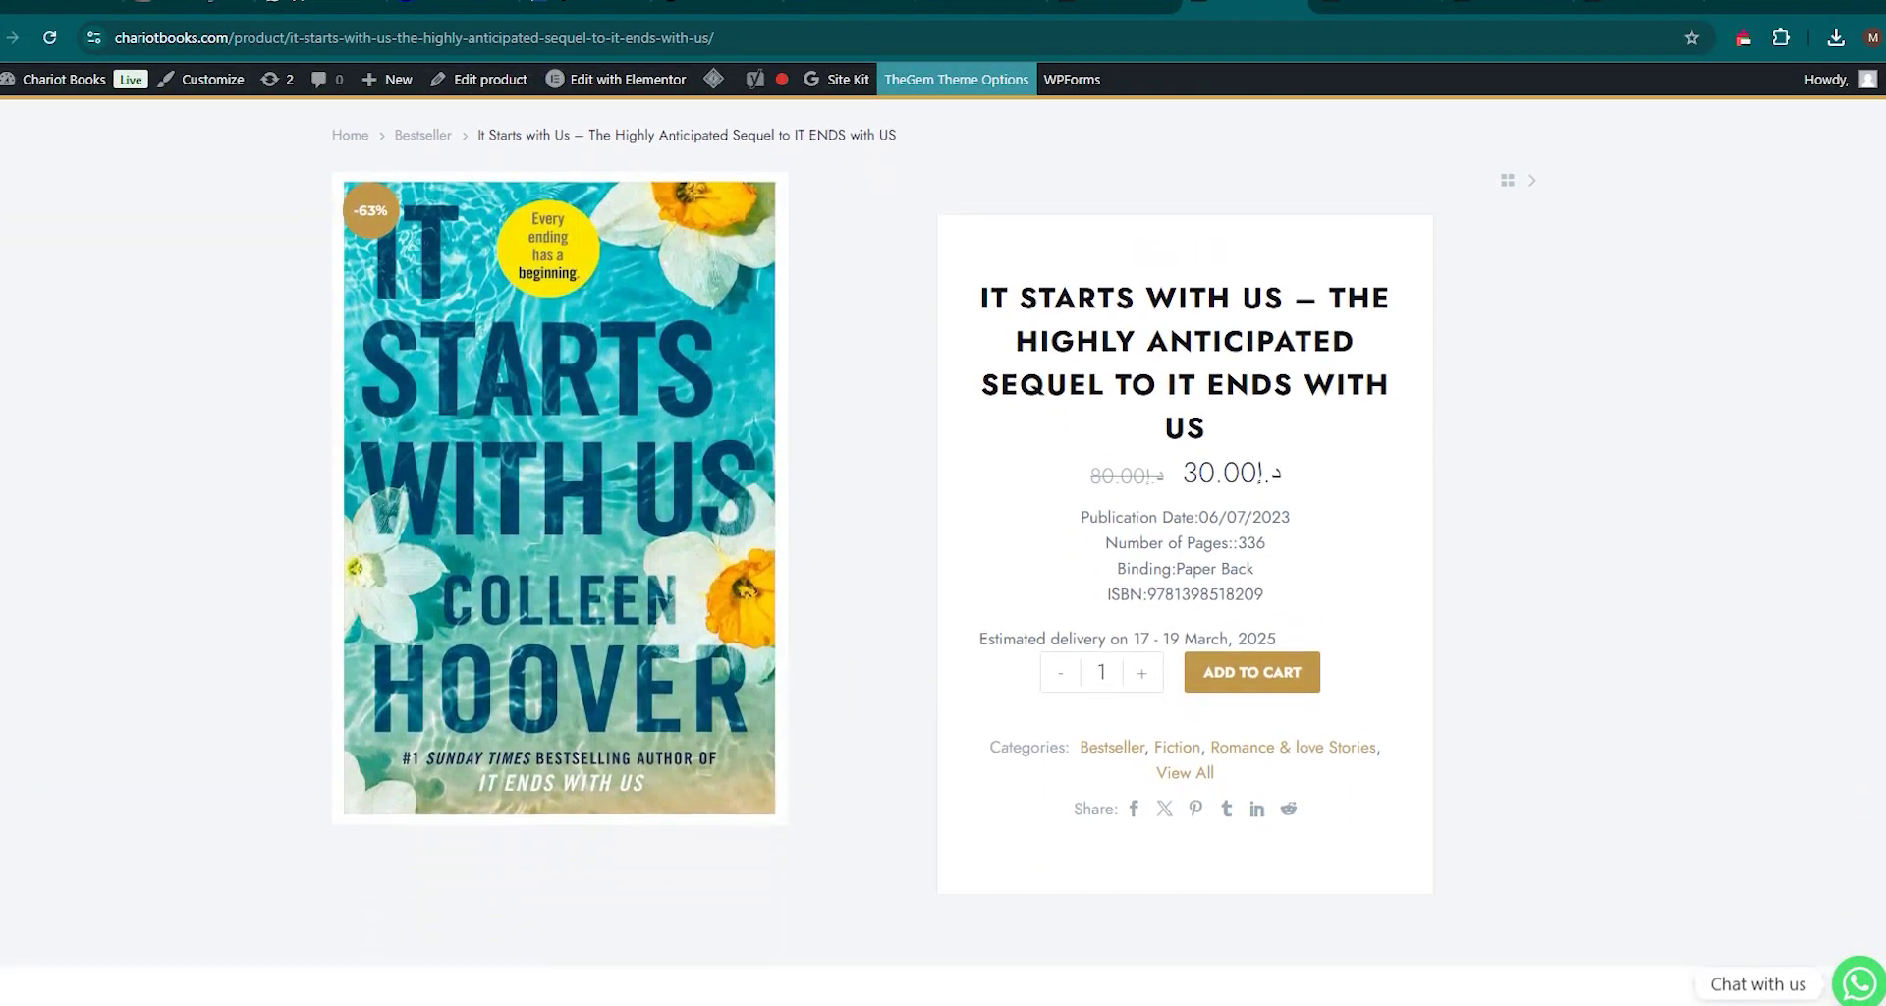
drag(1110, 438, 1359, 440)
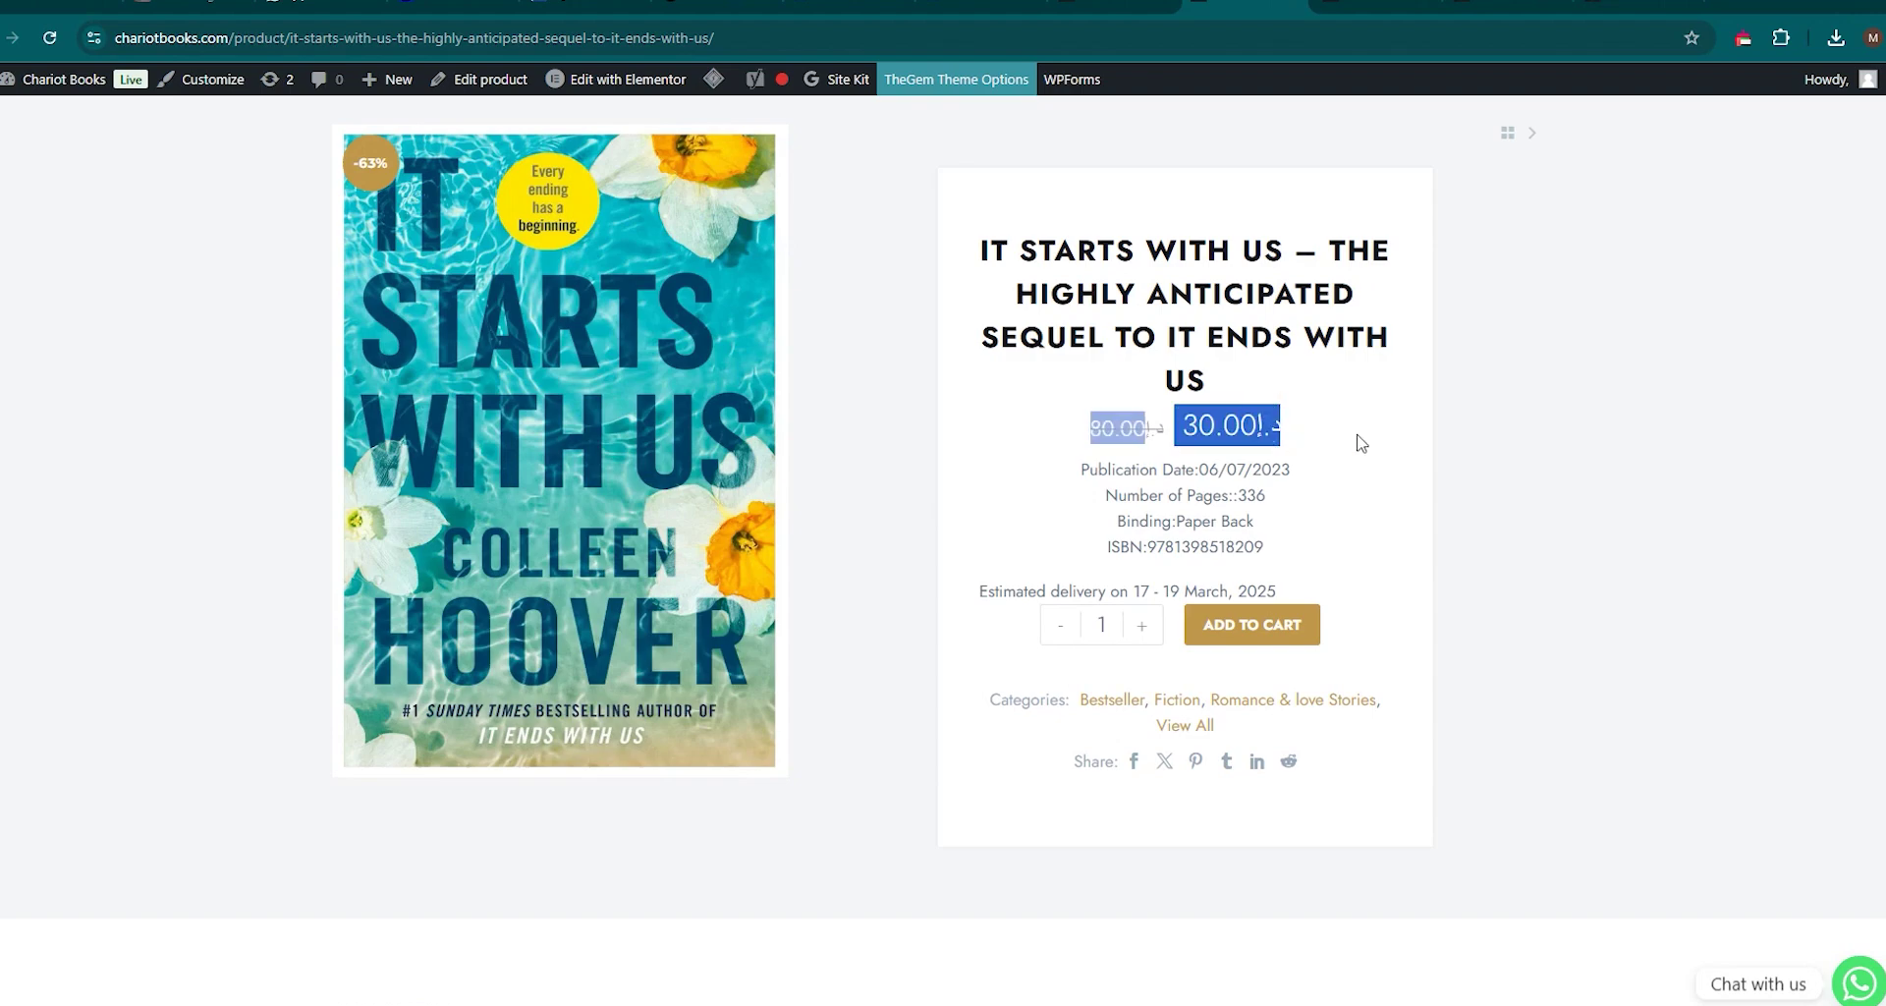
click(1357, 444)
- Search the shop for Atomic Habits by James Clear and open its product page showing 35.00
key(alt+Tab)
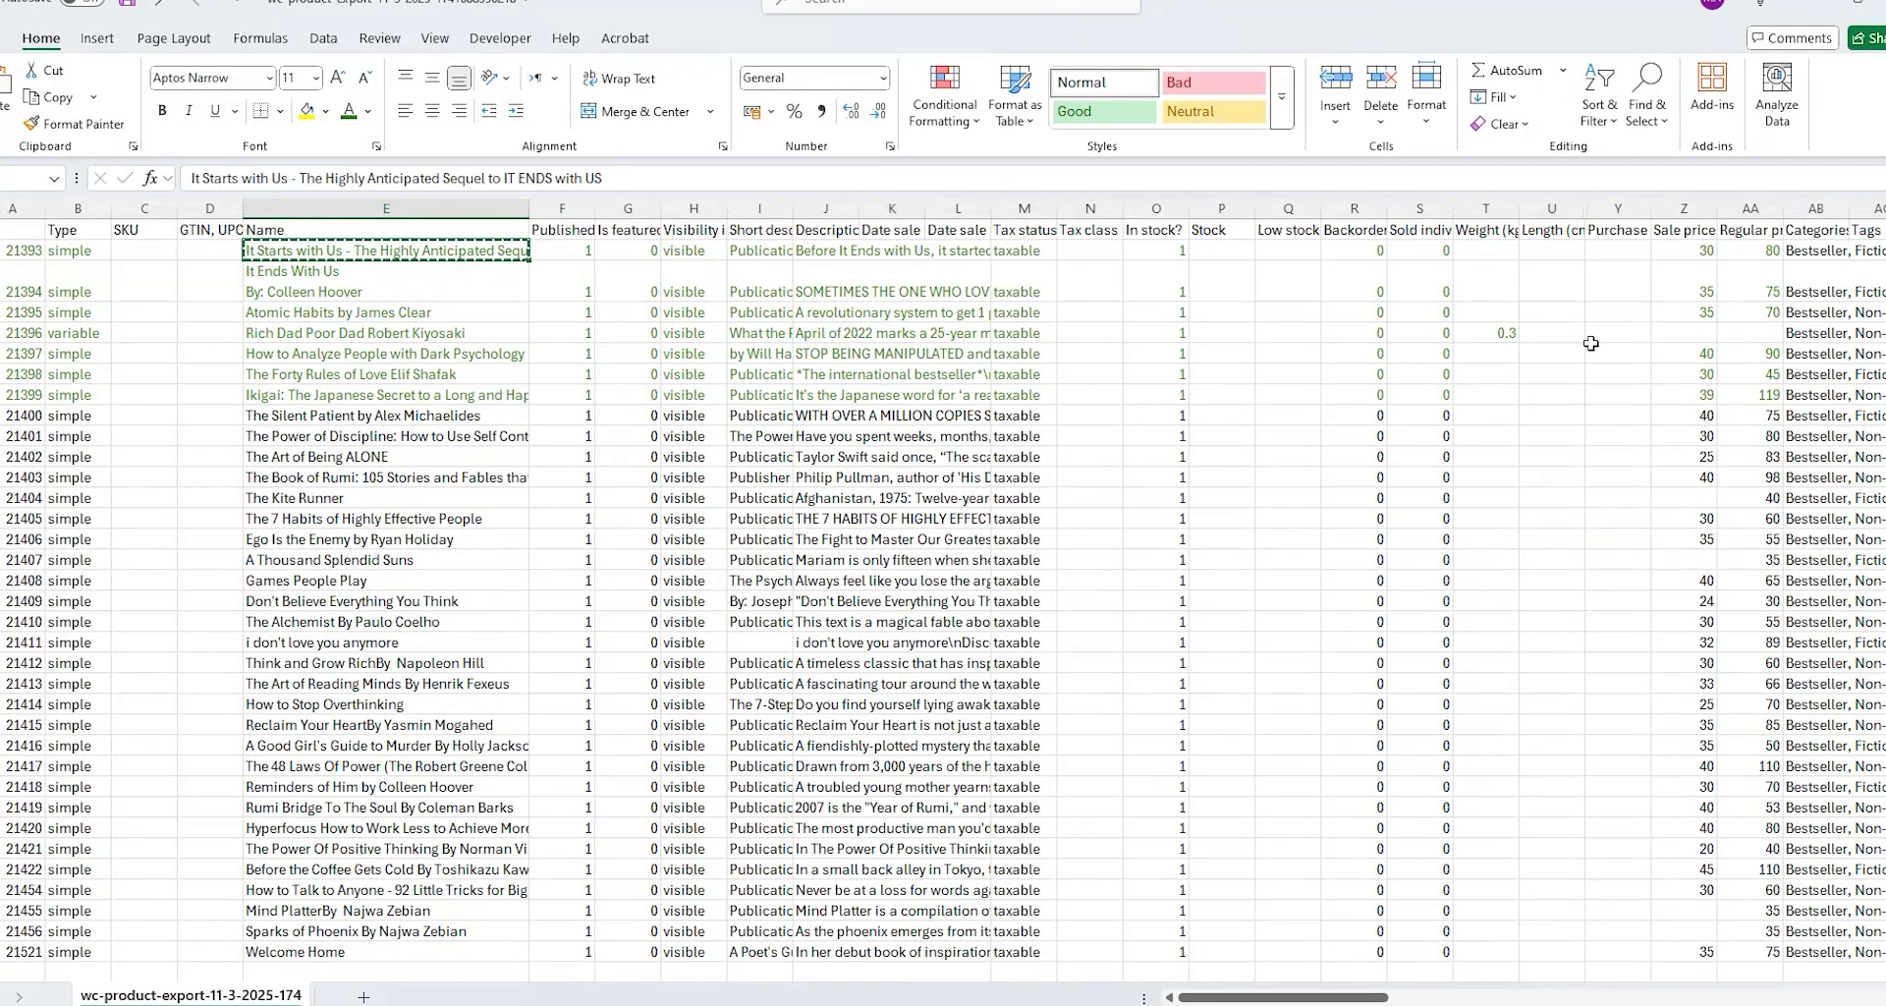
click(1764, 285)
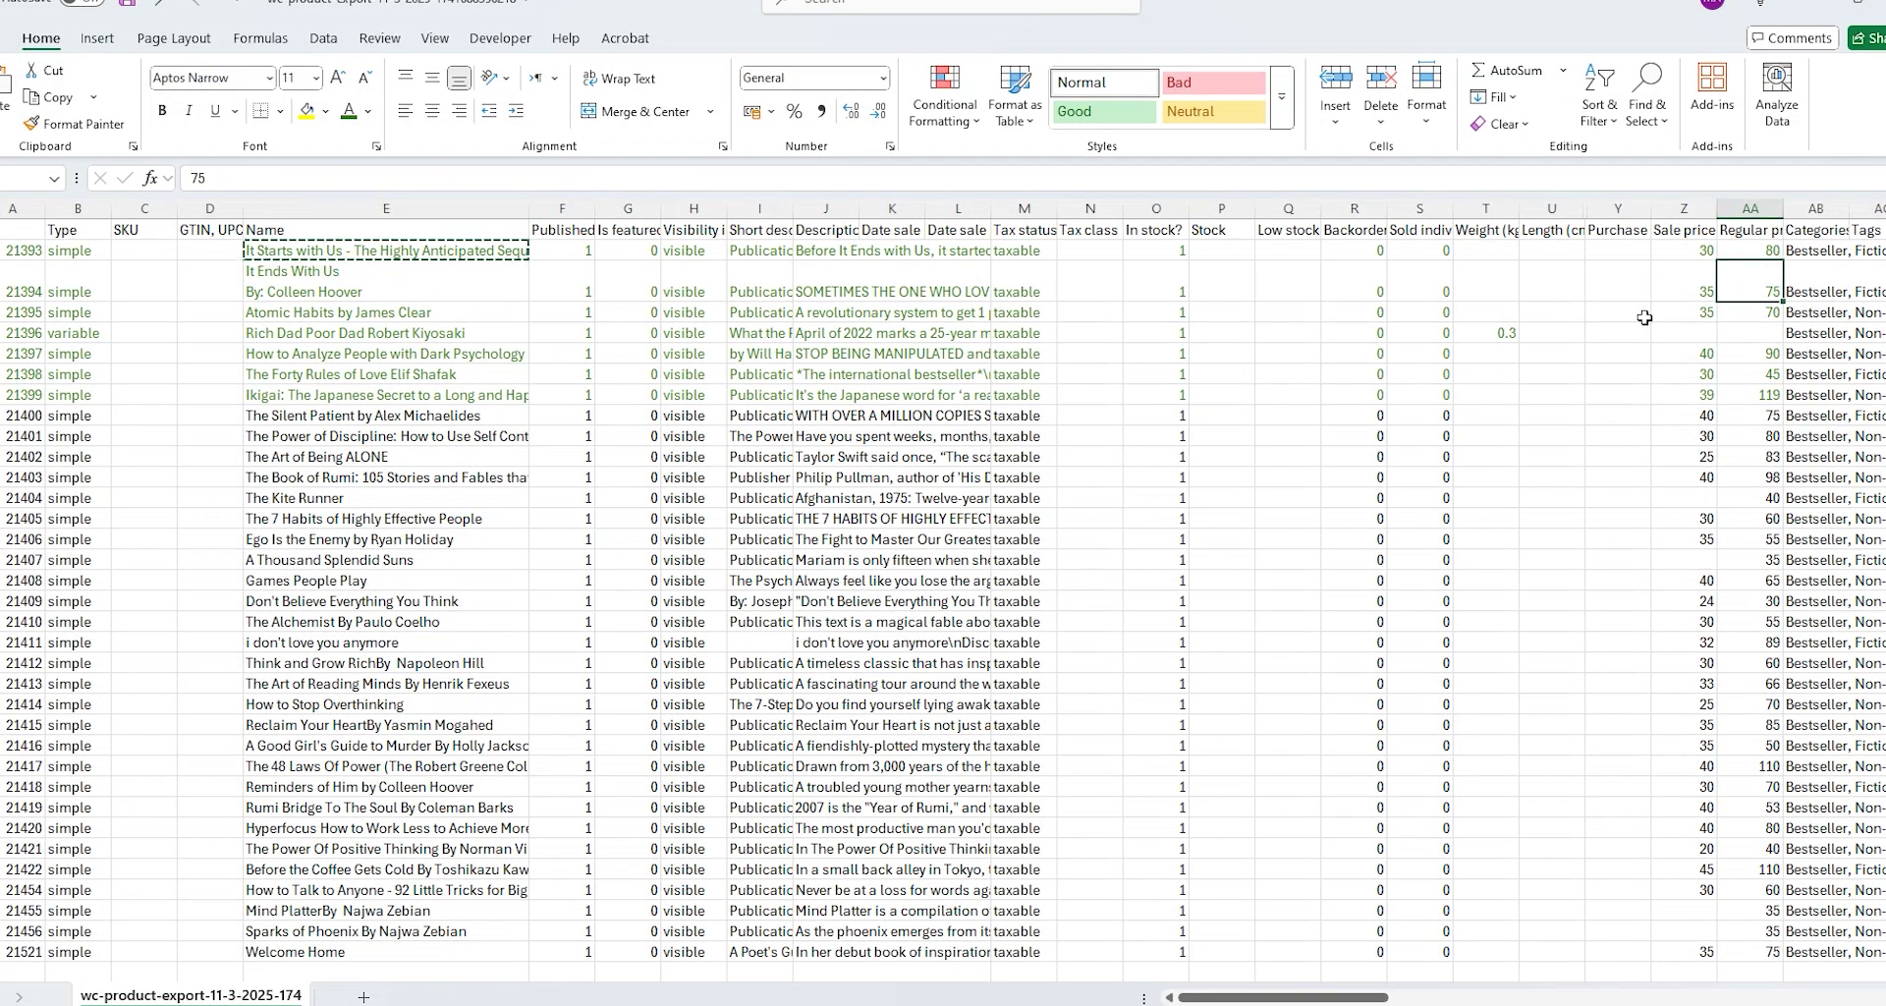
click(384, 311)
key(ctrl+c)
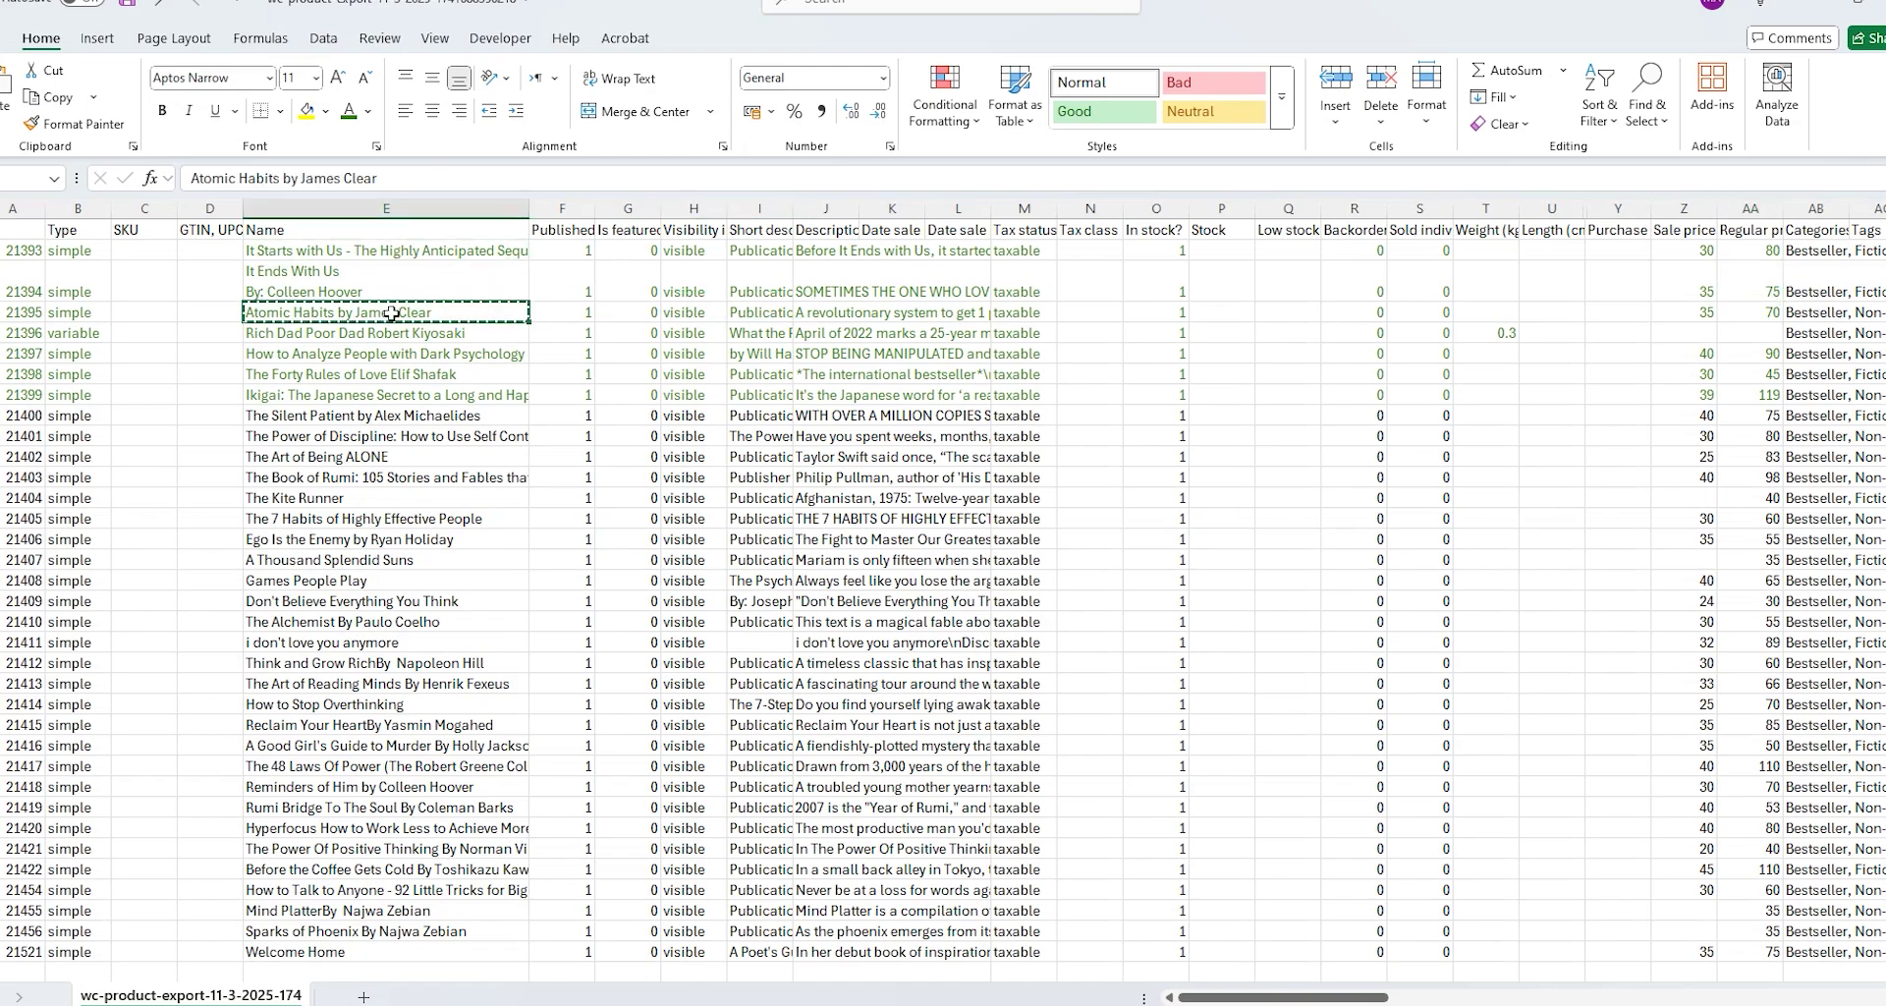
key(alt+Tab)
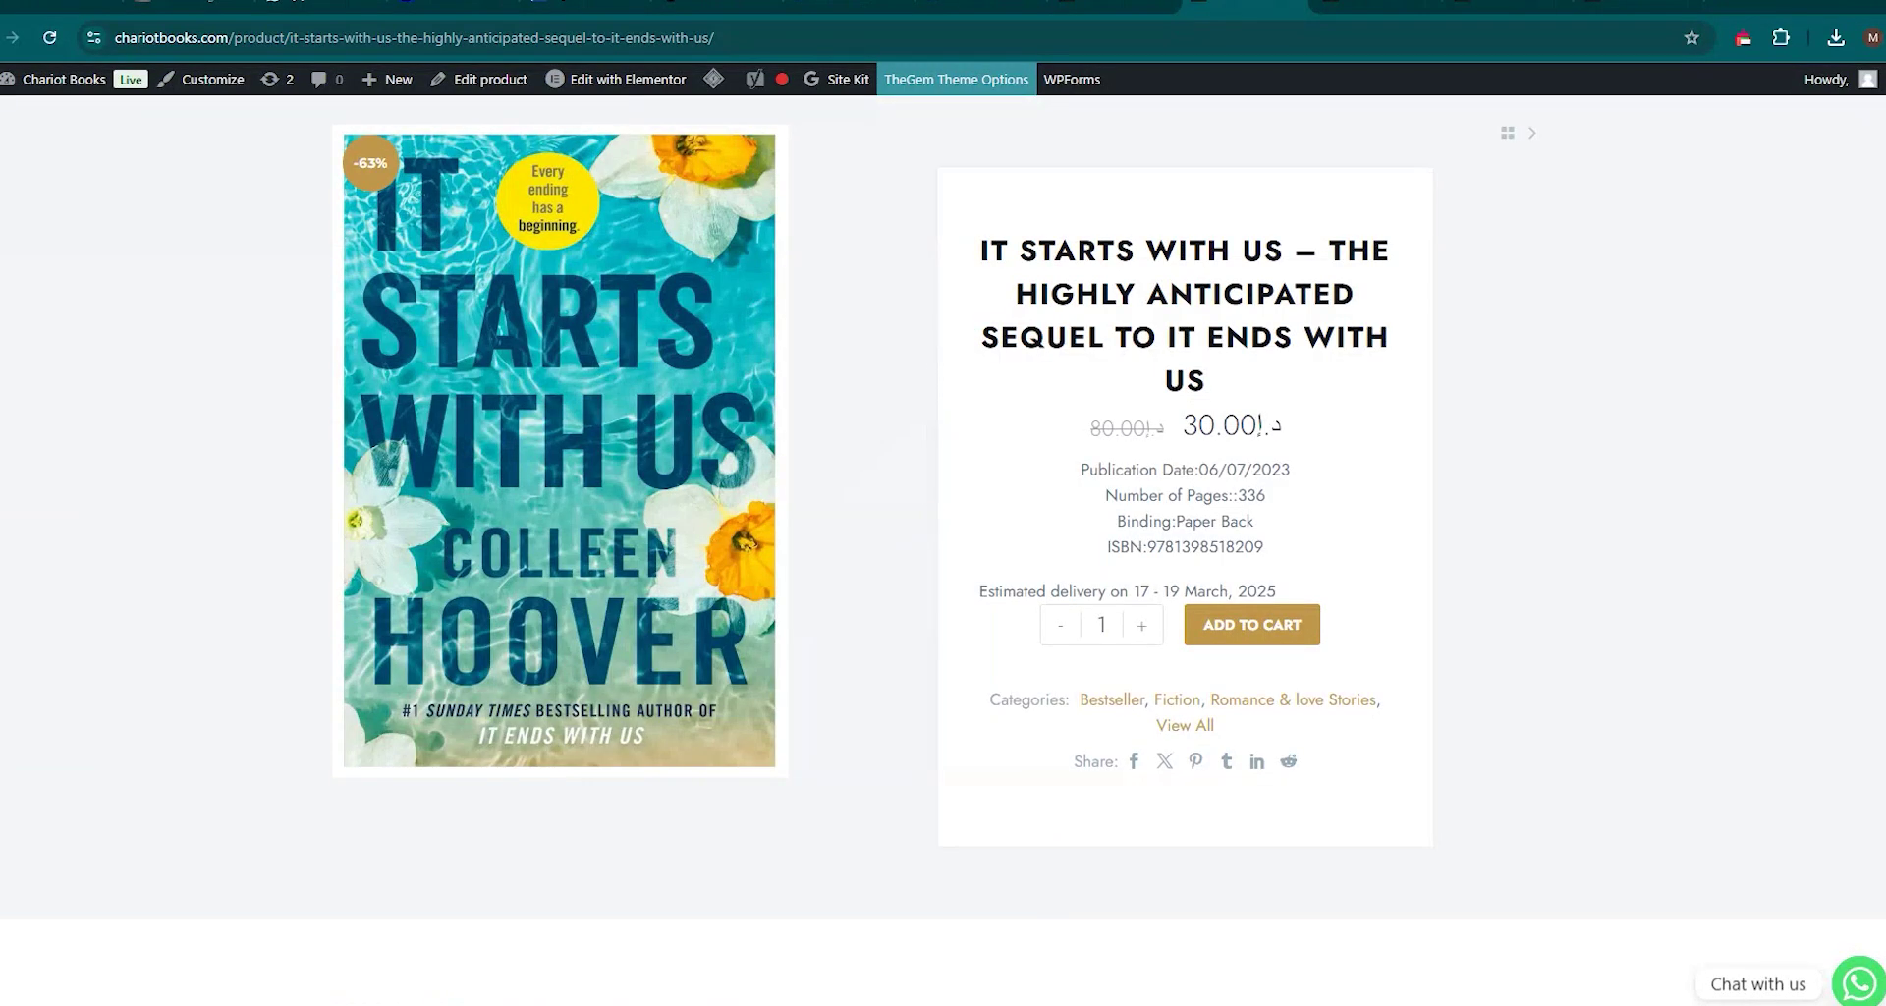
scroll(1460, 251, up, 3)
click(1022, 224)
key(ctrl+v)
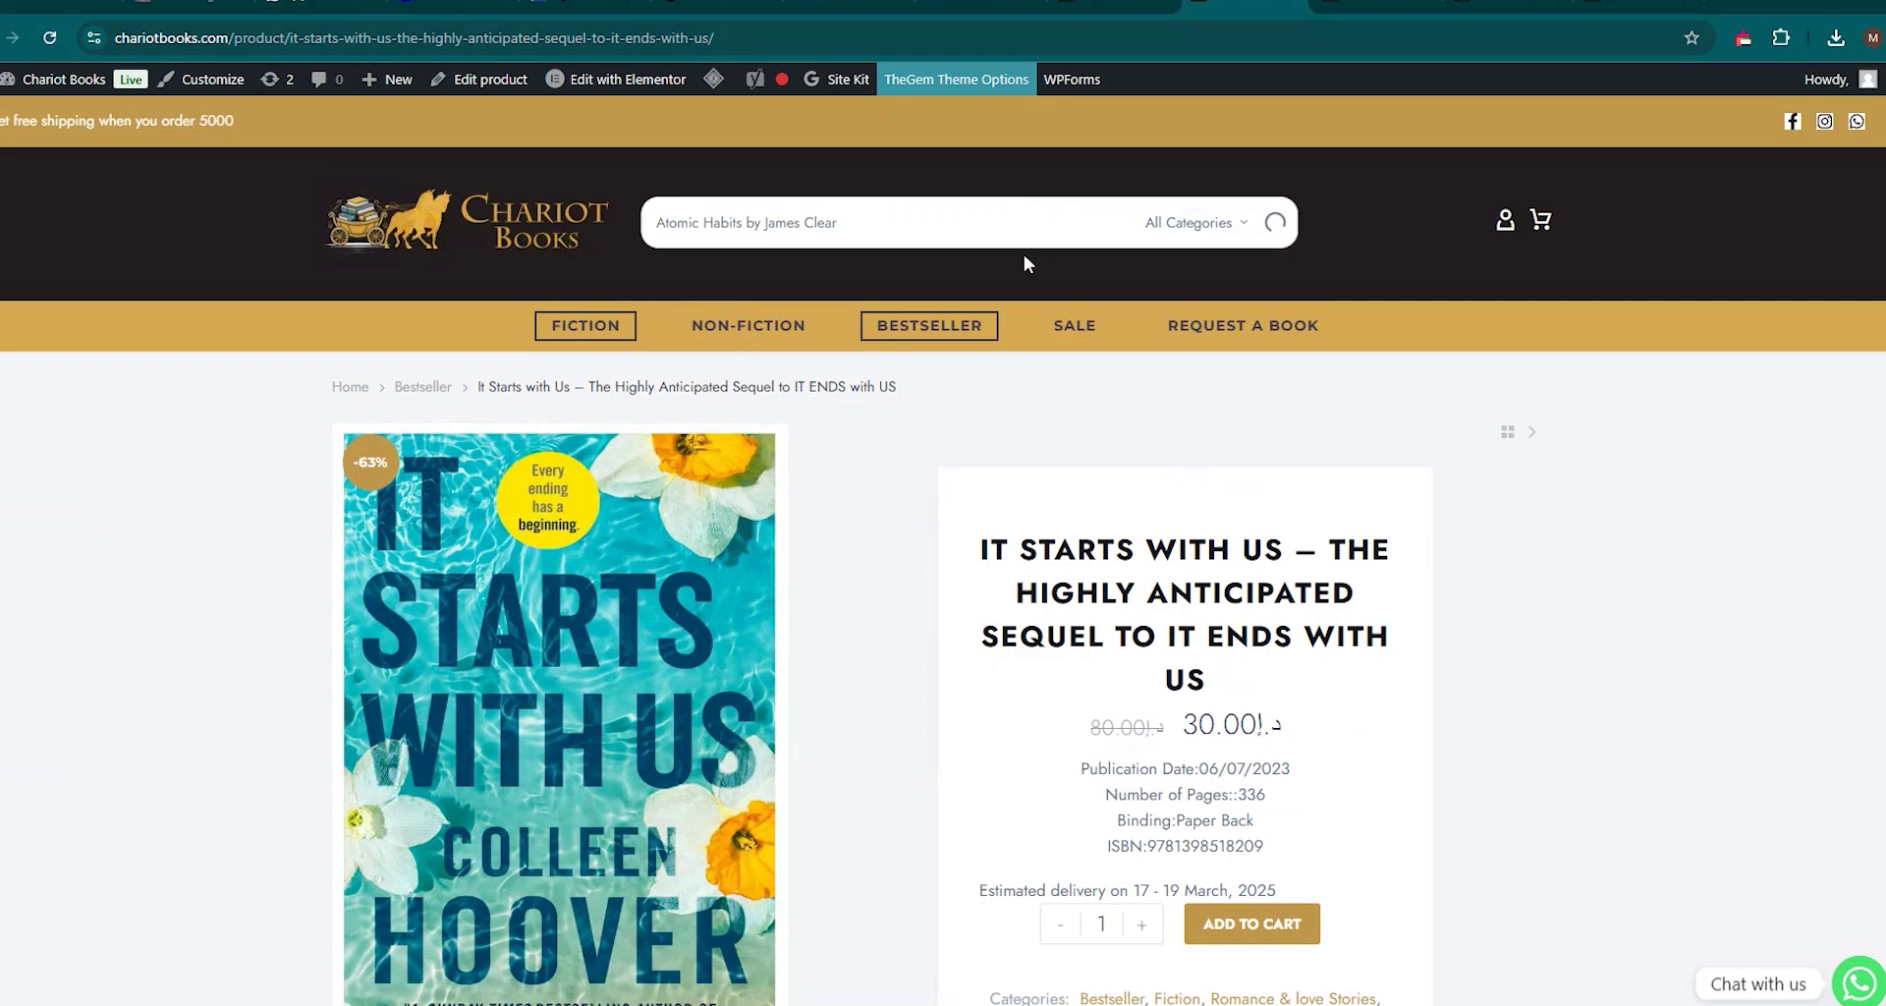
click(797, 326)
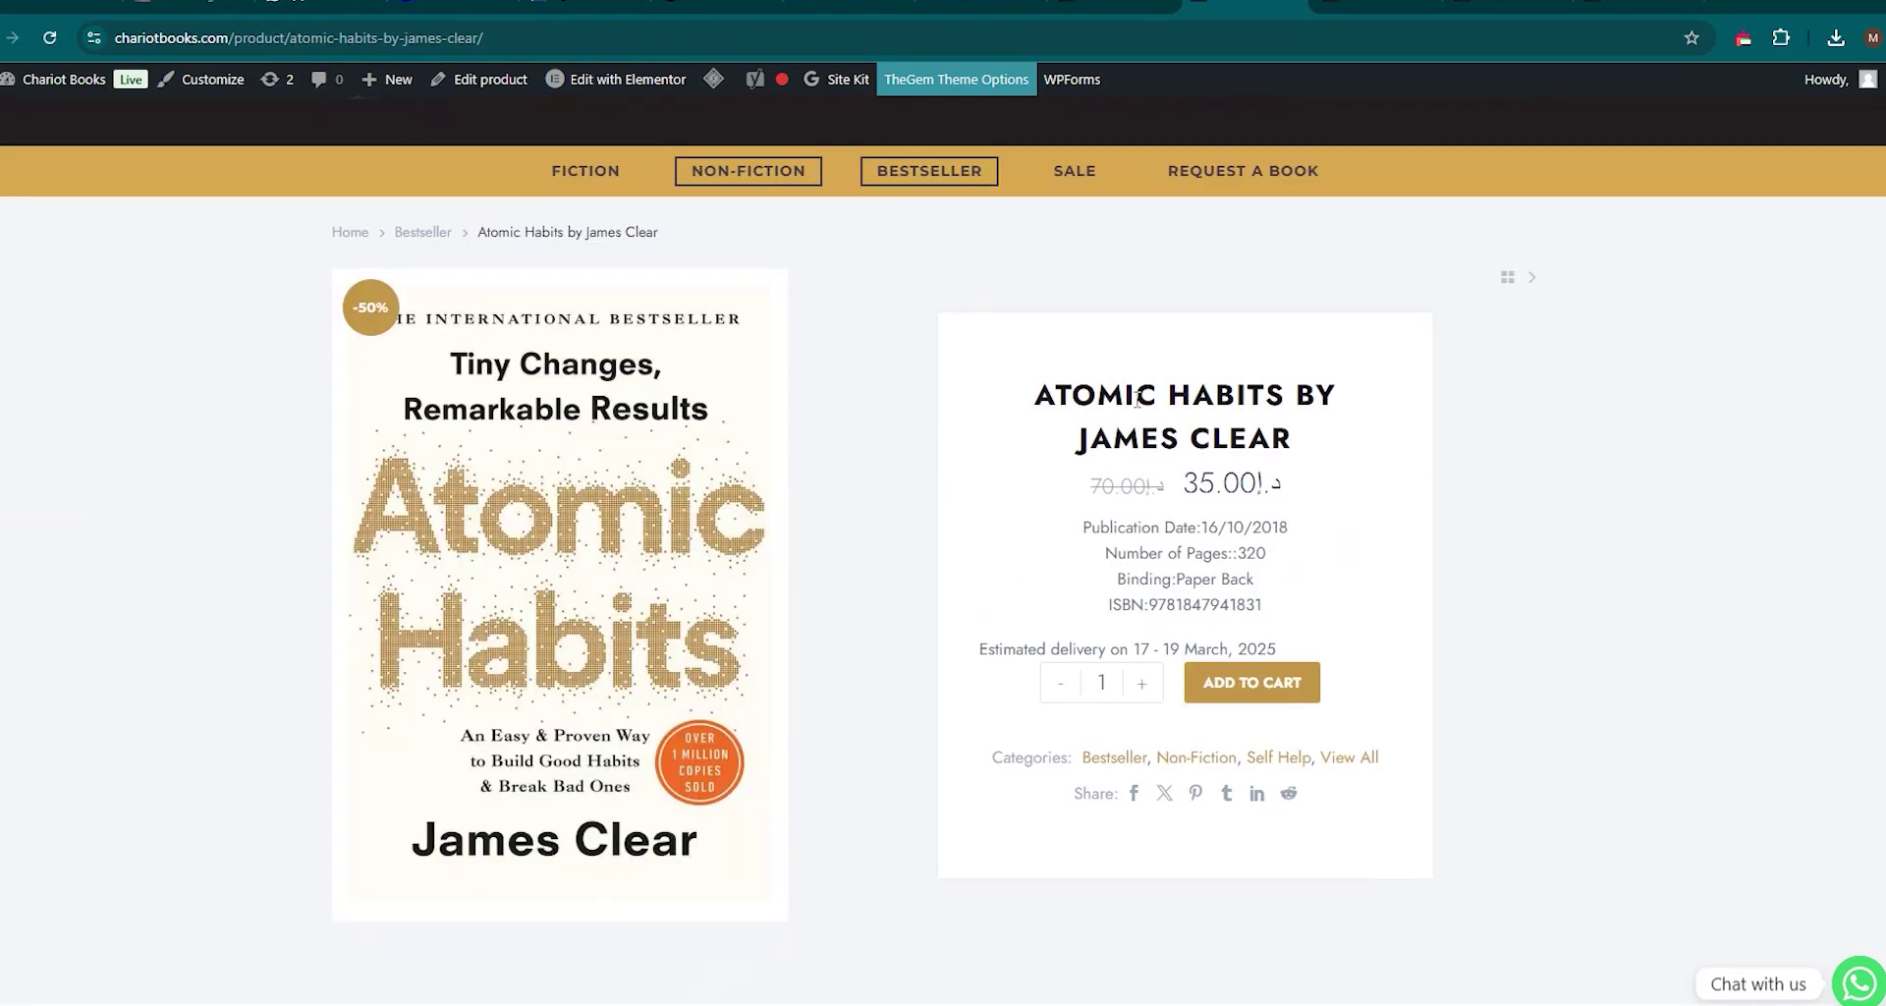